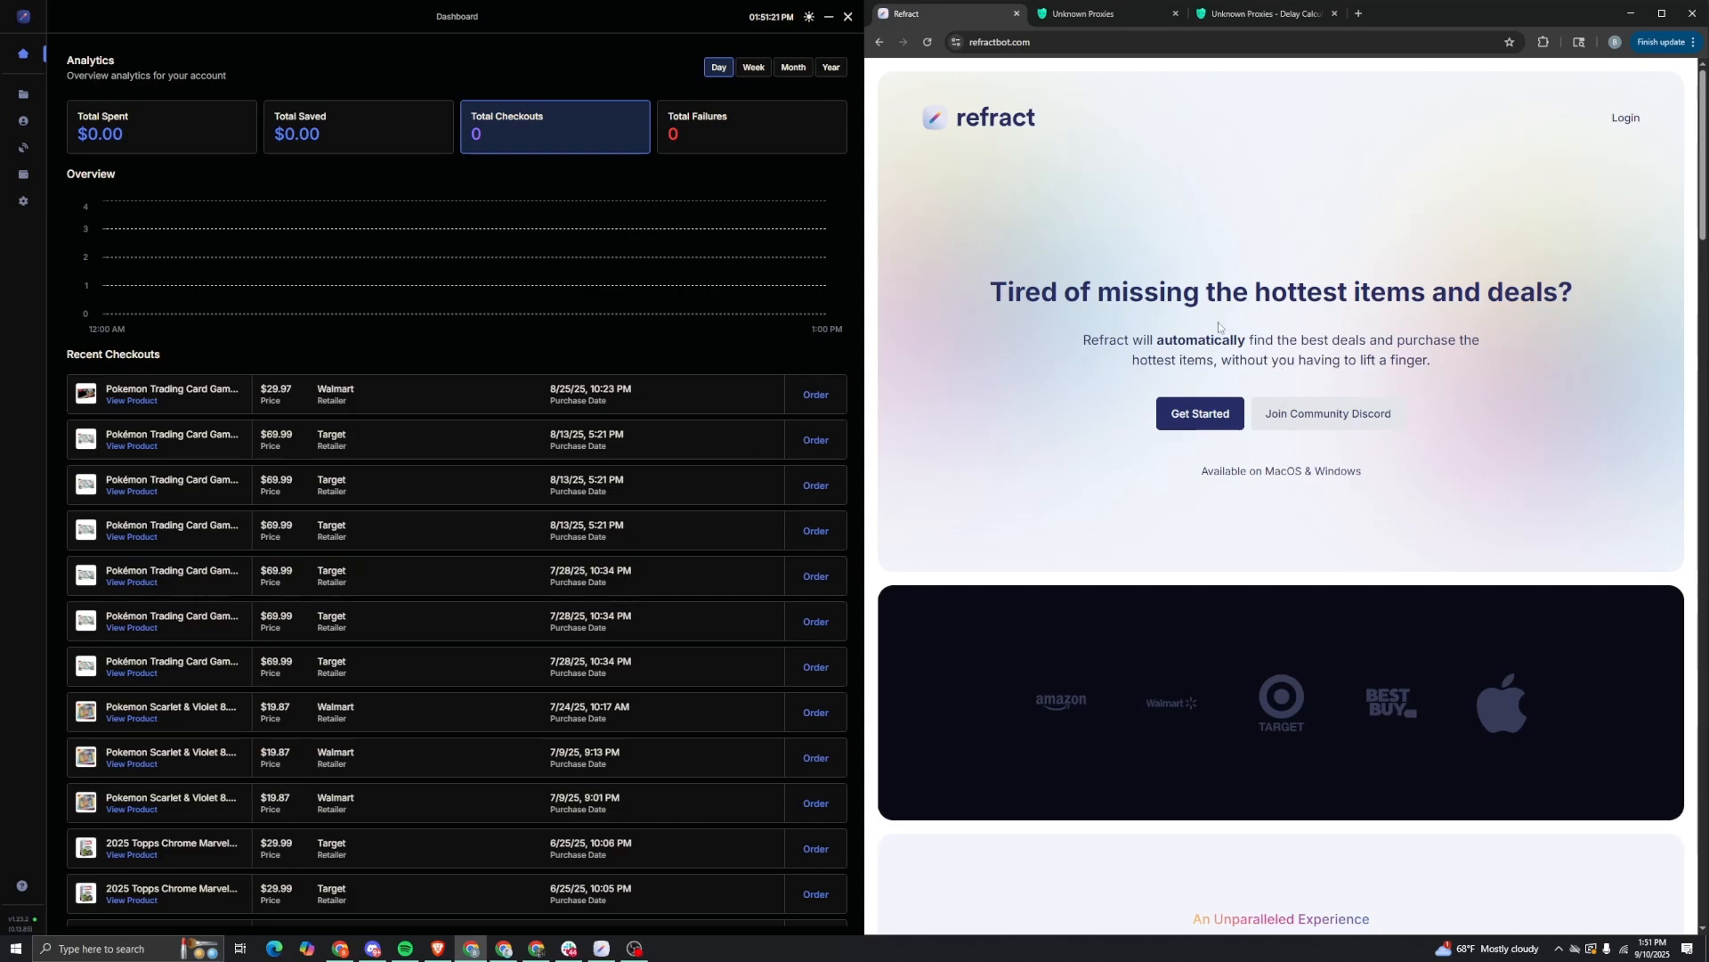
# Step: Open Refract's general settings and bring up the Test123 server in Discord alongside them
pyautogui.click(483, 31)
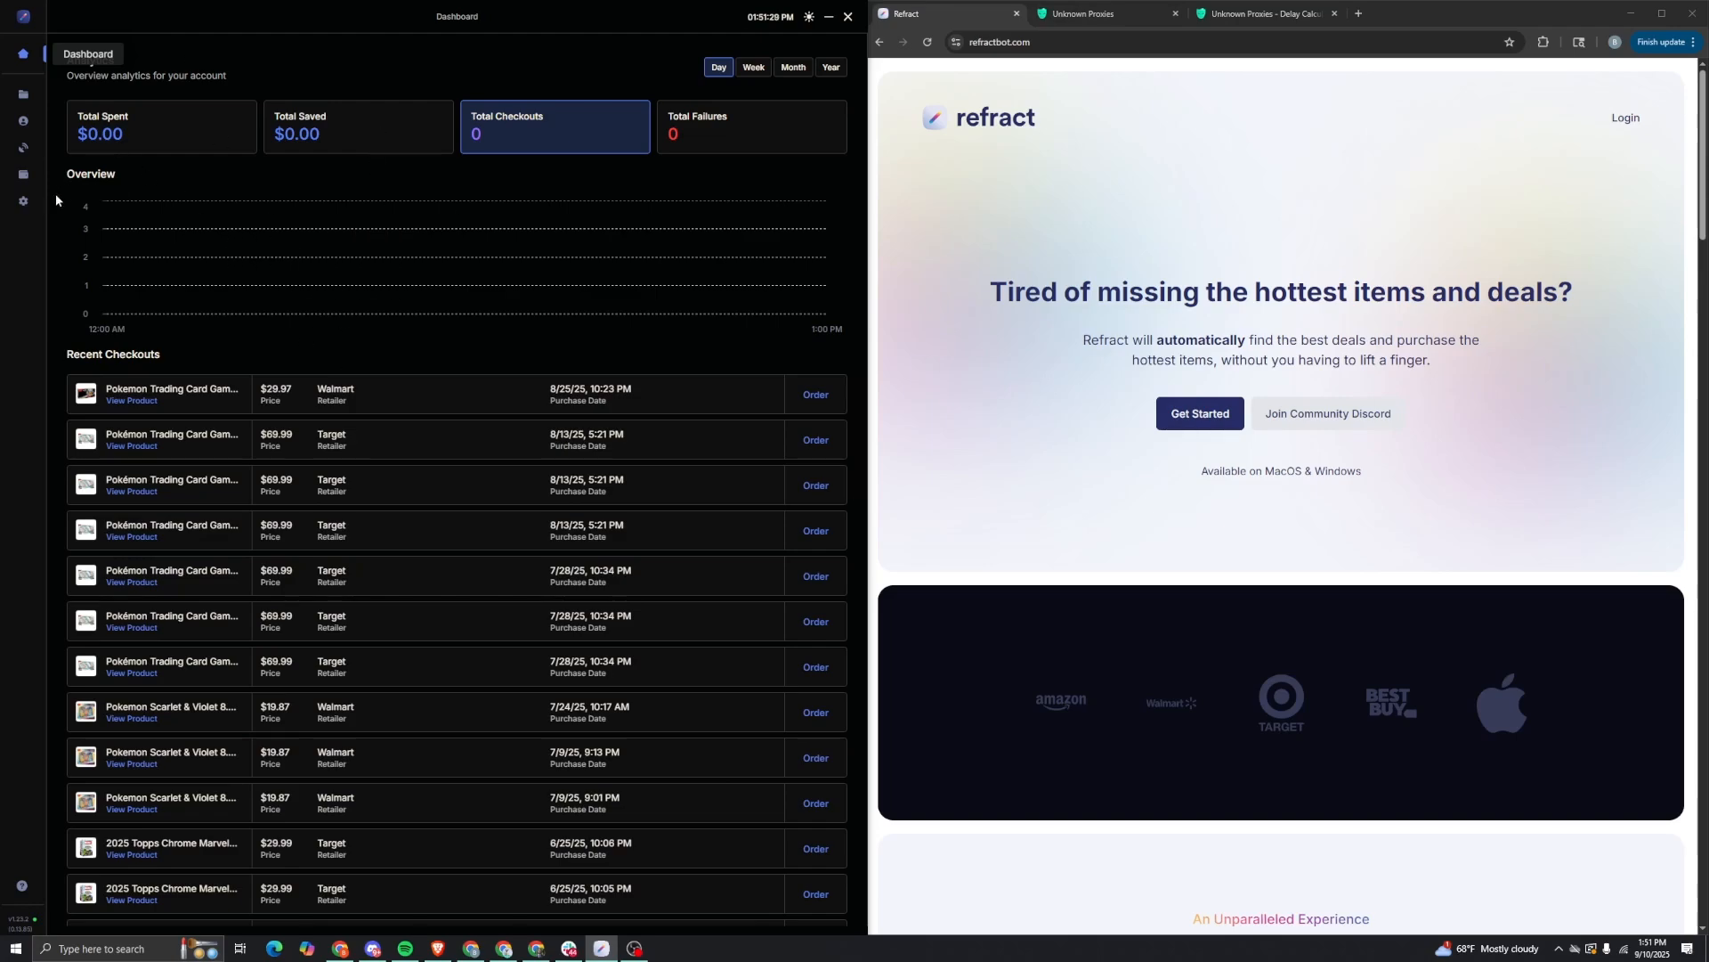
pyautogui.click(24, 200)
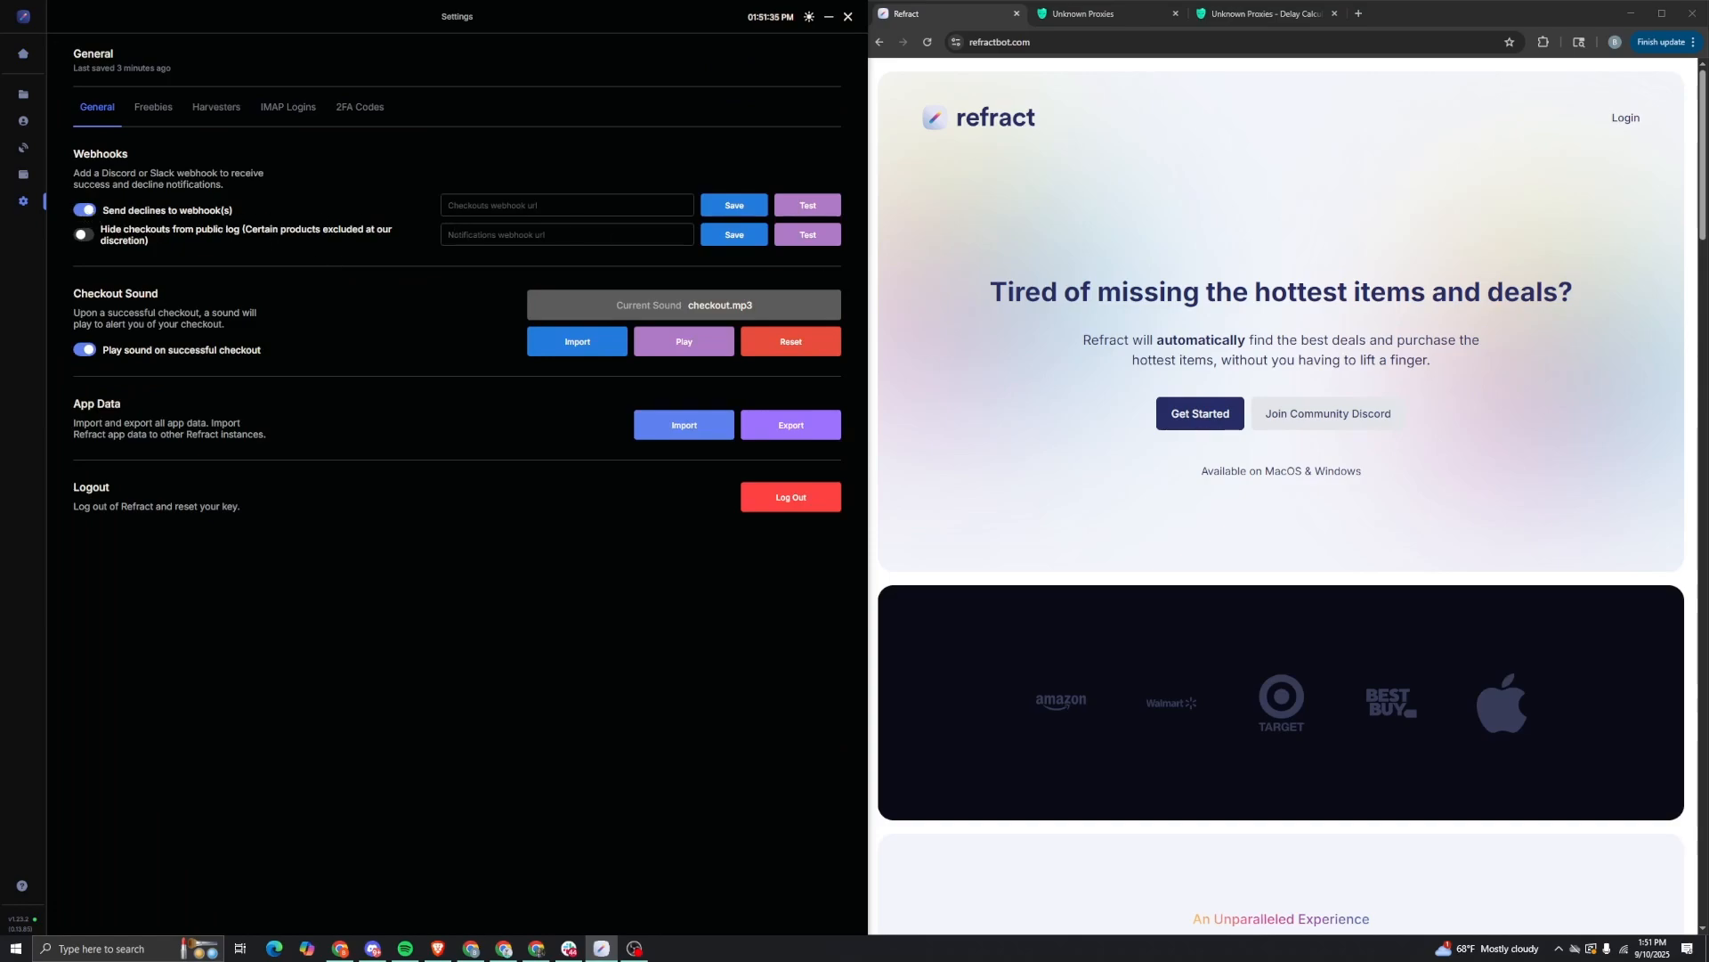
pyautogui.click(372, 948)
pyautogui.moveTo(1079, 50); pyautogui.dragTo(1150, 14)
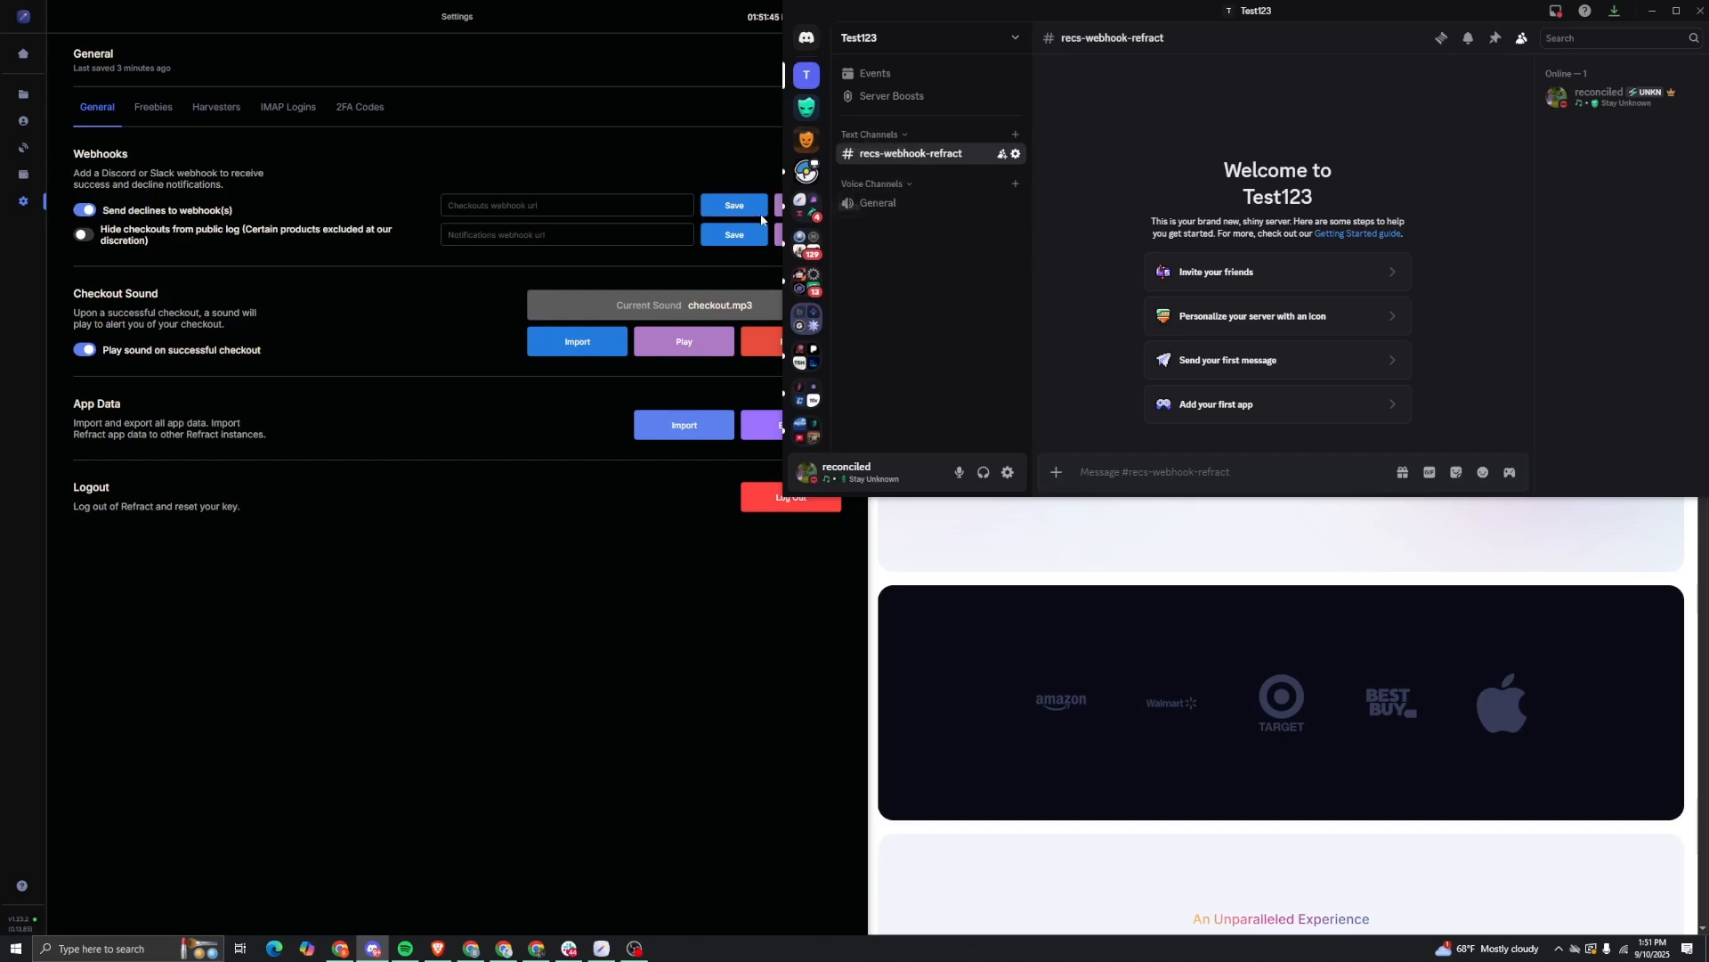
# Step: Create a webhook in the integrations of the recs-webhook-refract channel and expand its details
pyautogui.rightClick(907, 157)
pyautogui.moveTo(957, 260)
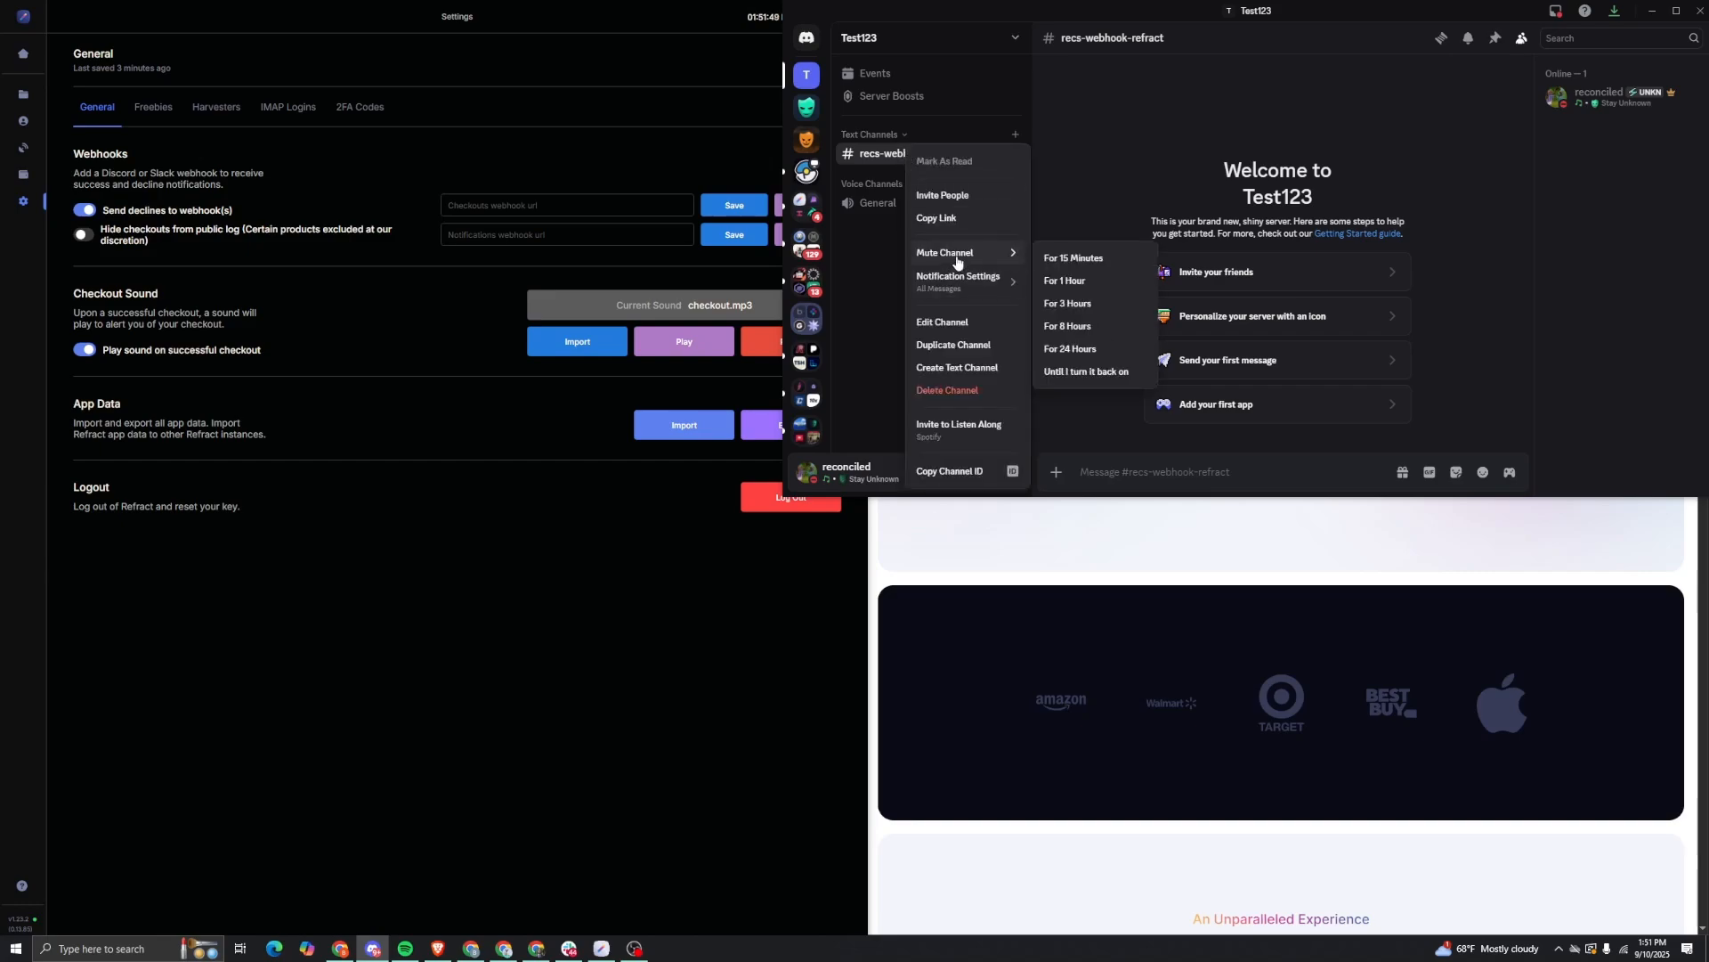
pyautogui.click(963, 326)
pyautogui.click(934, 133)
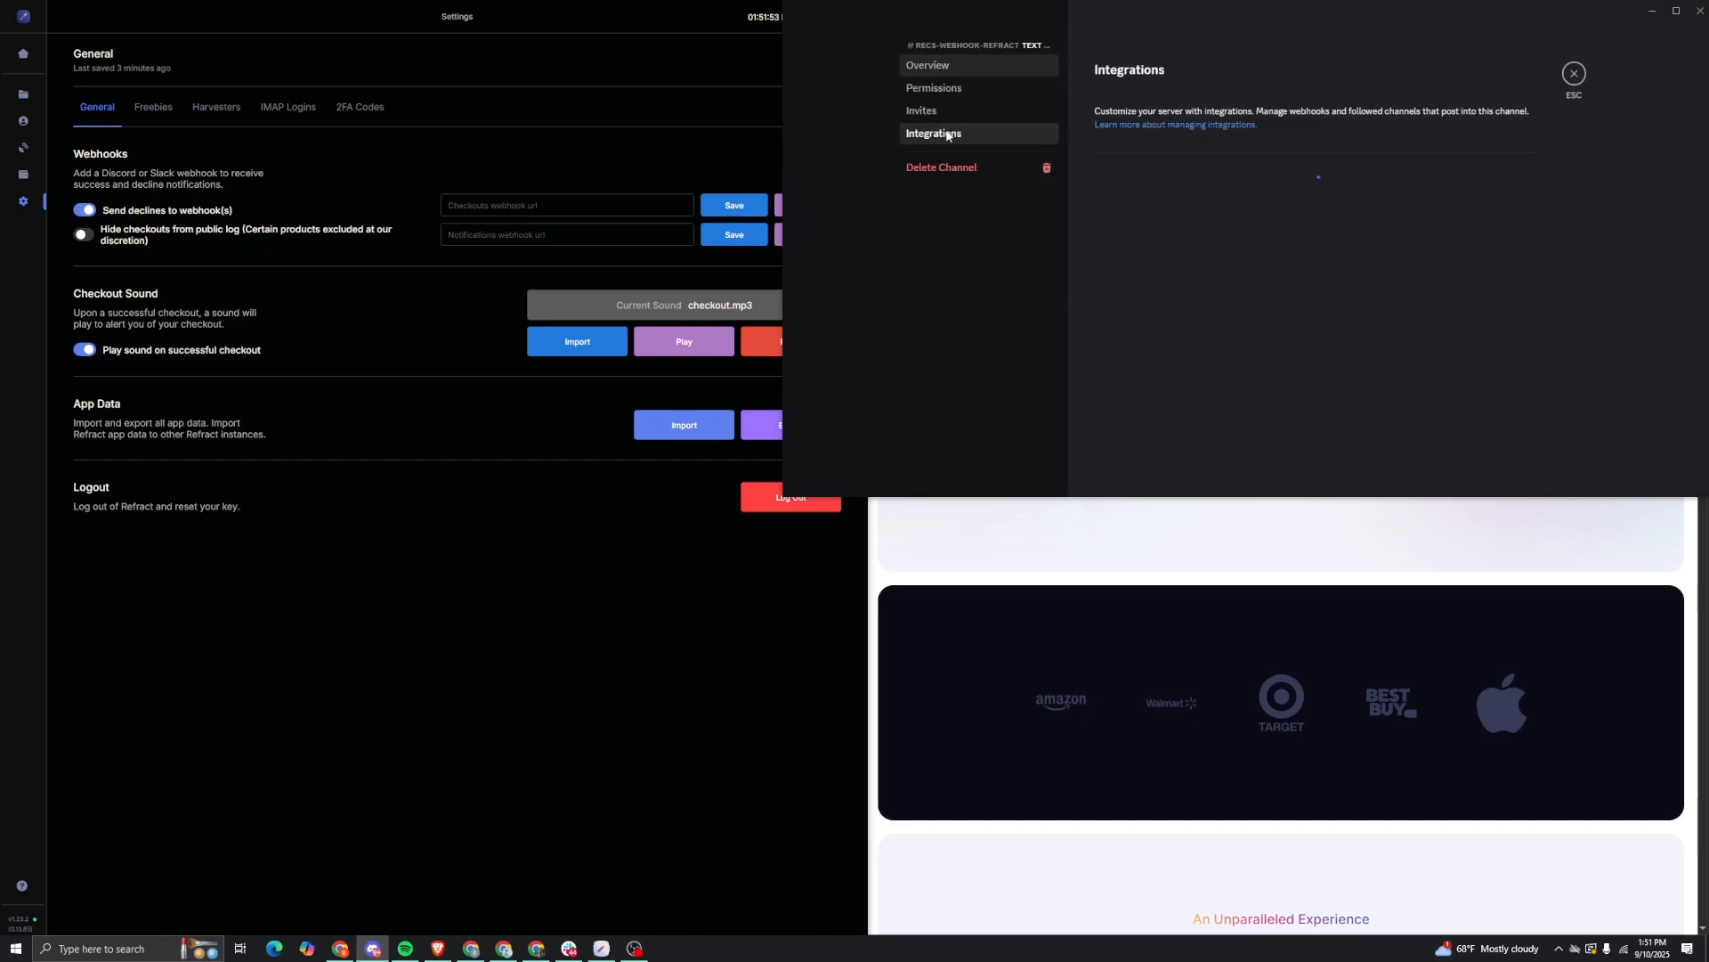
pyautogui.click(1482, 205)
pyautogui.click(1325, 307)
pyautogui.click(1271, 261)
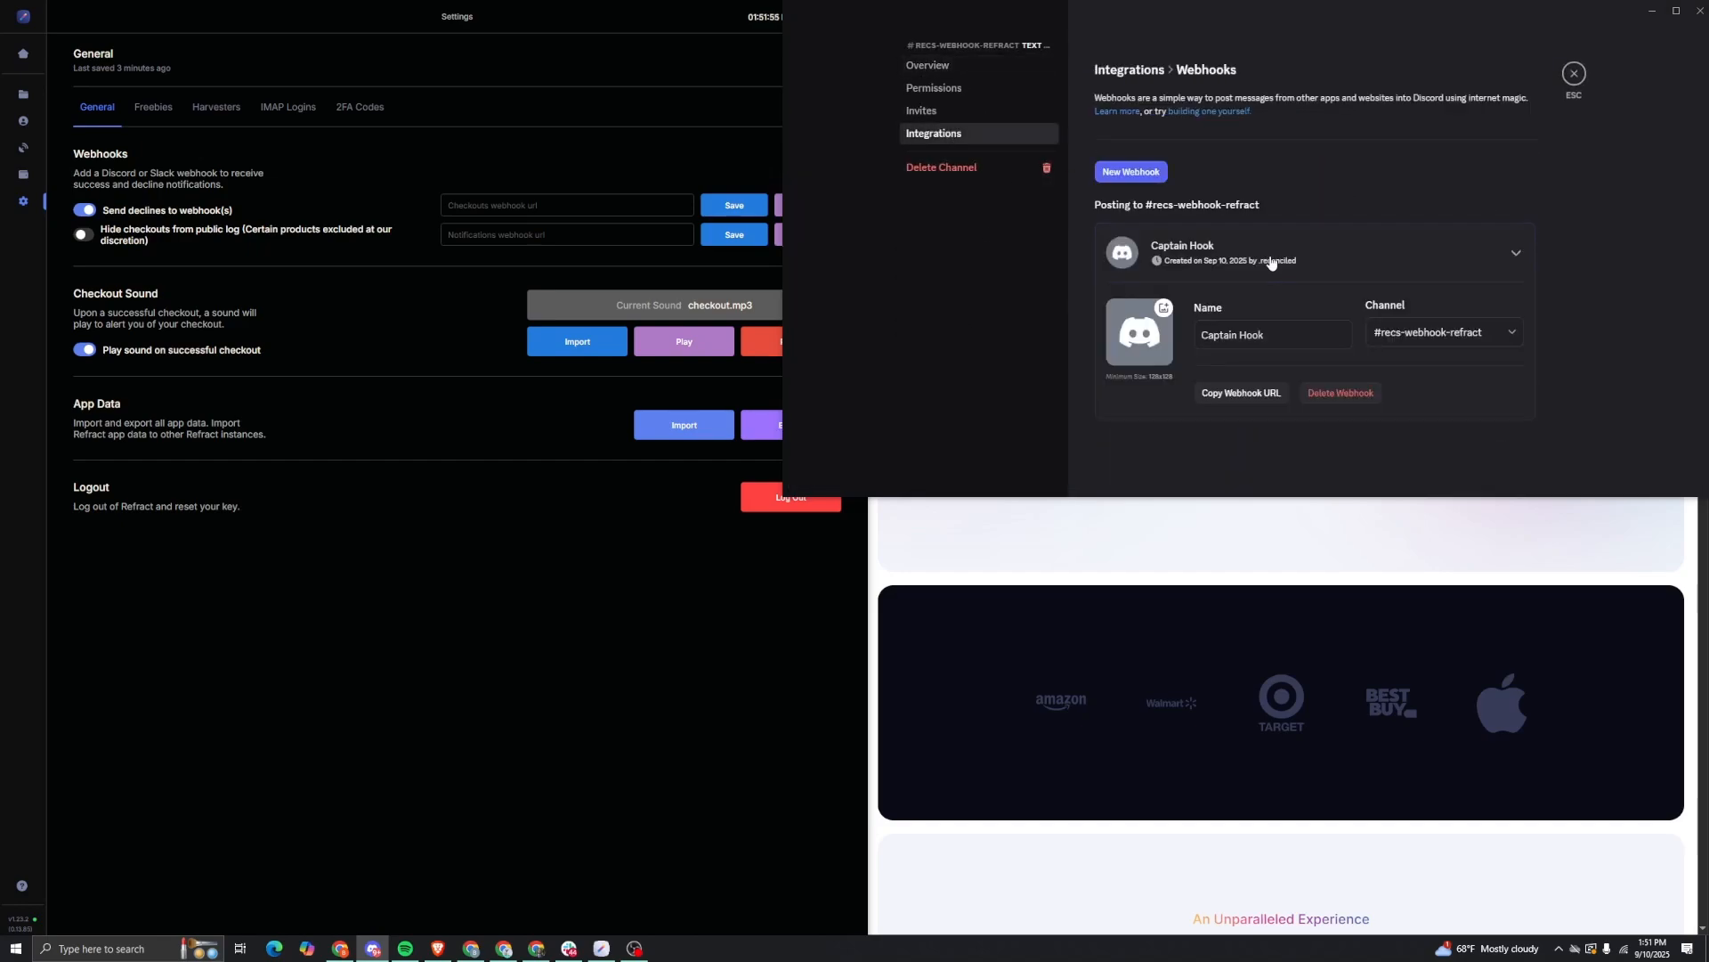
# Step: Rename the new webhook as Refract, copy its URL, and leave the channel settings with the changes saved
pyautogui.tripleClick(1260, 334)
pyautogui.write('Refract')
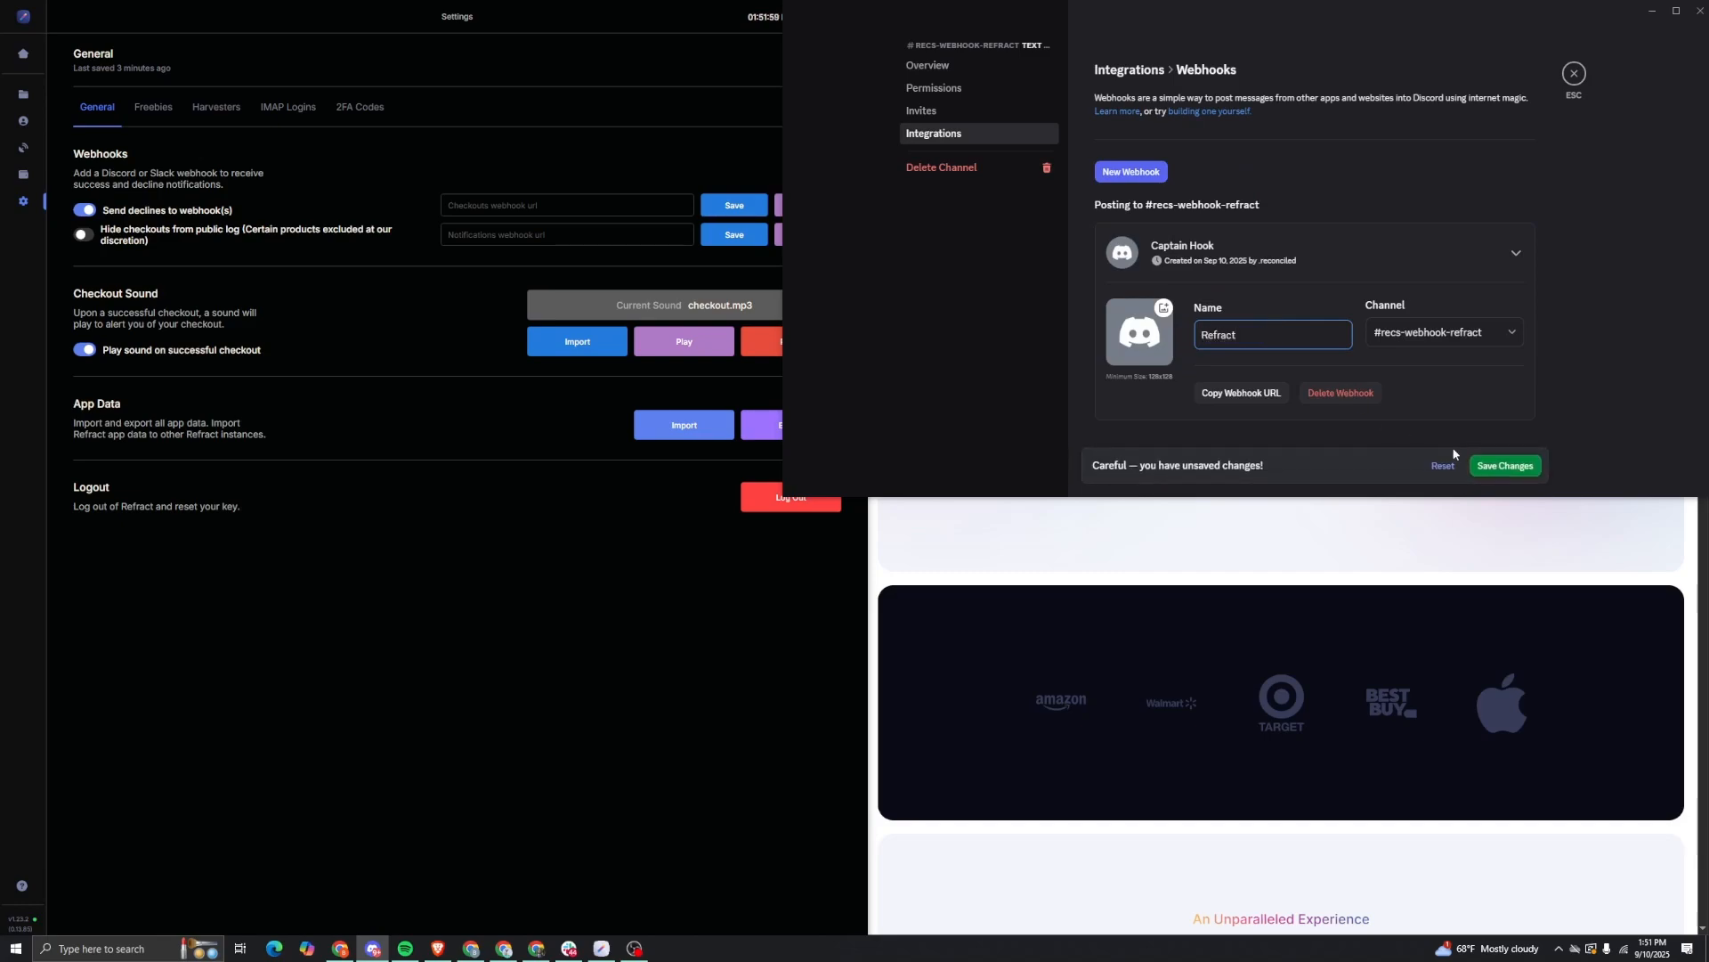
pyautogui.click(1264, 394)
pyautogui.click(1511, 466)
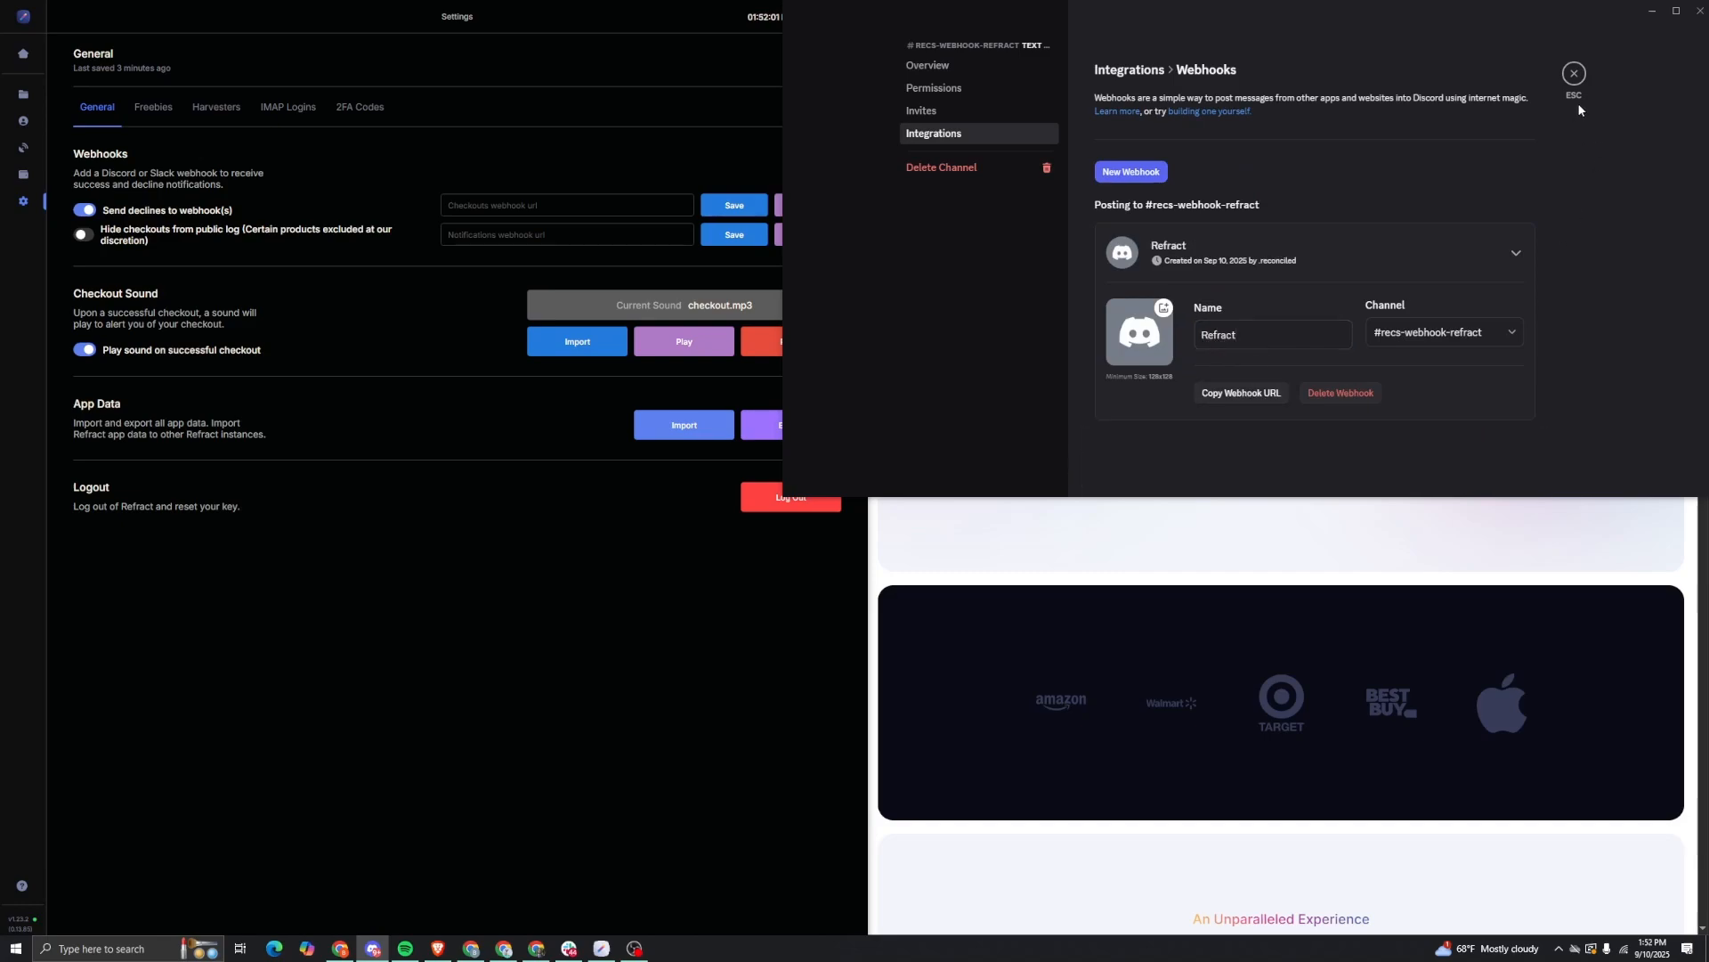
pyautogui.click(1574, 73)
# Step: Paste the copied webhook URL into Refract's checkouts and notifications webhook fields and save both
pyautogui.click(626, 208)
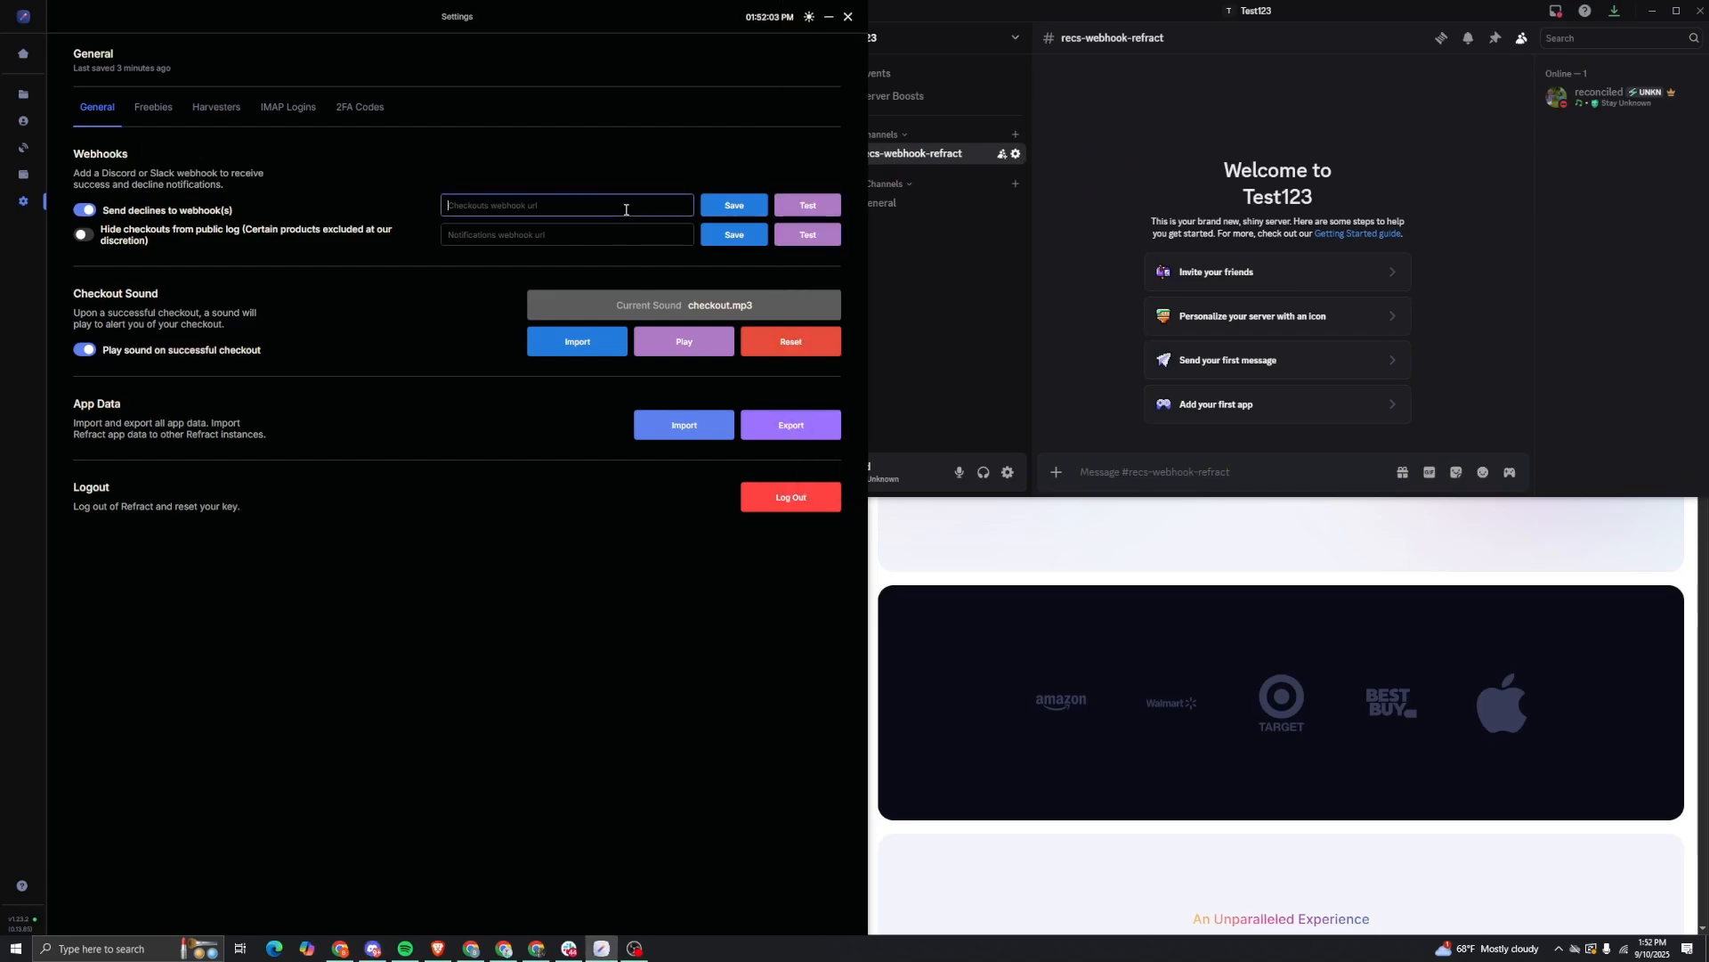
pyautogui.hotkey('ctrl', 'v')
pyautogui.click(614, 231)
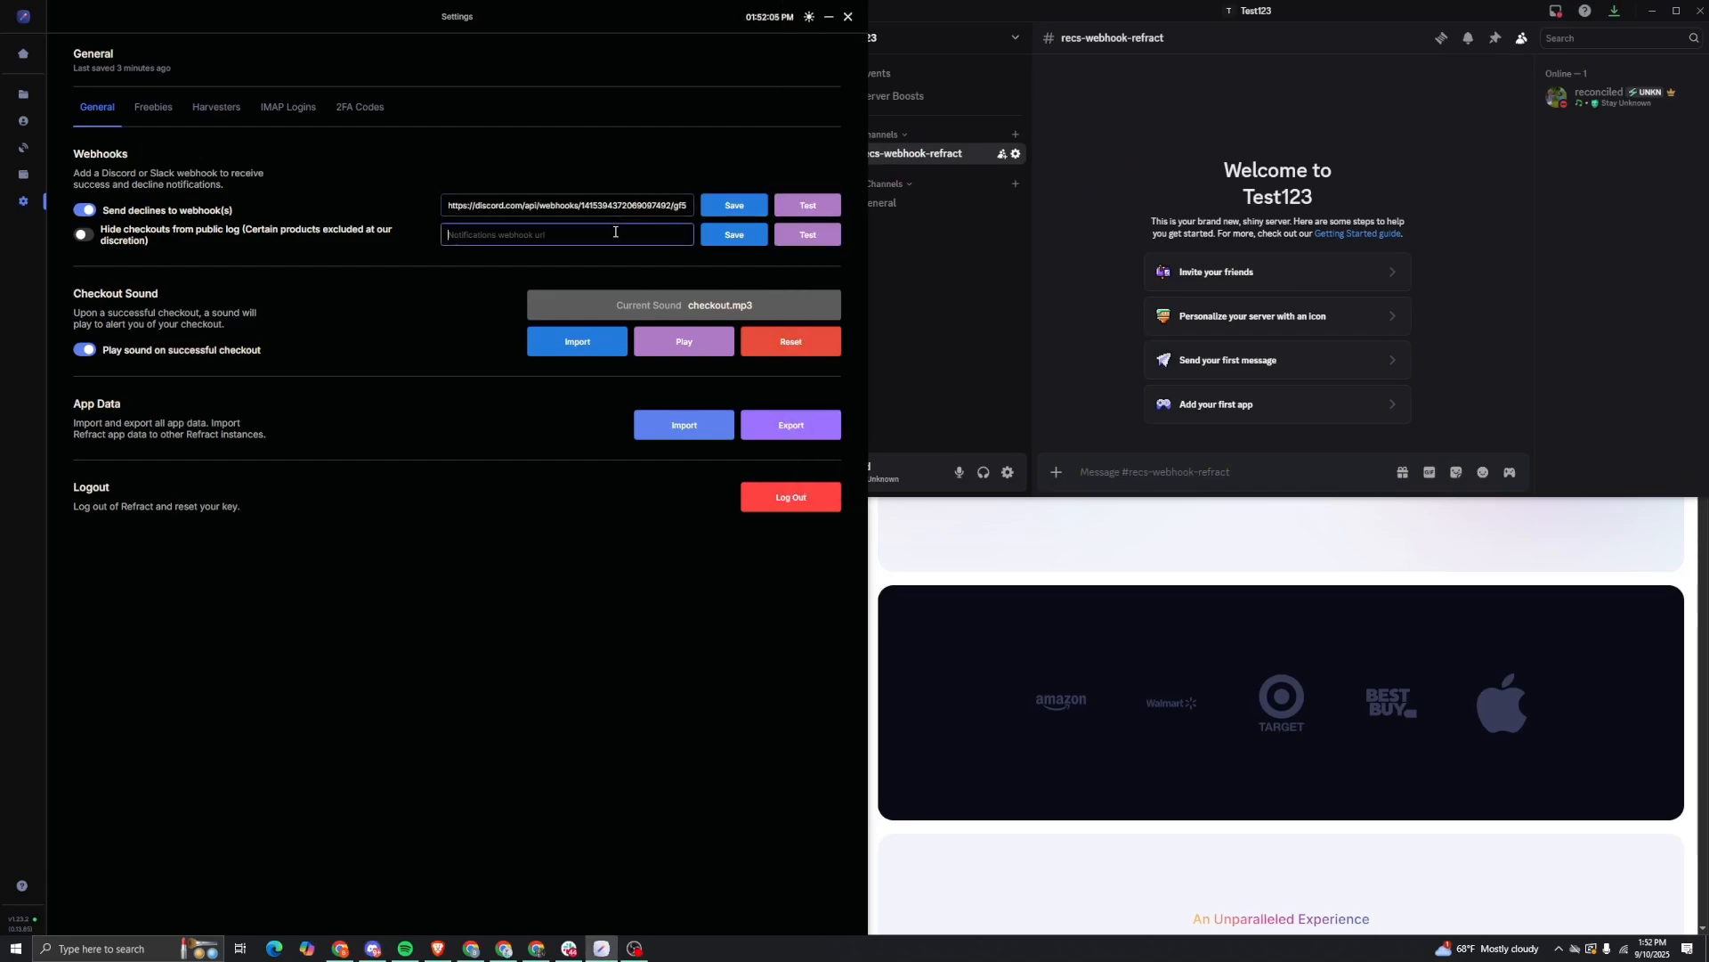
pyautogui.hotkey('ctrl', 'v')
pyautogui.click(734, 207)
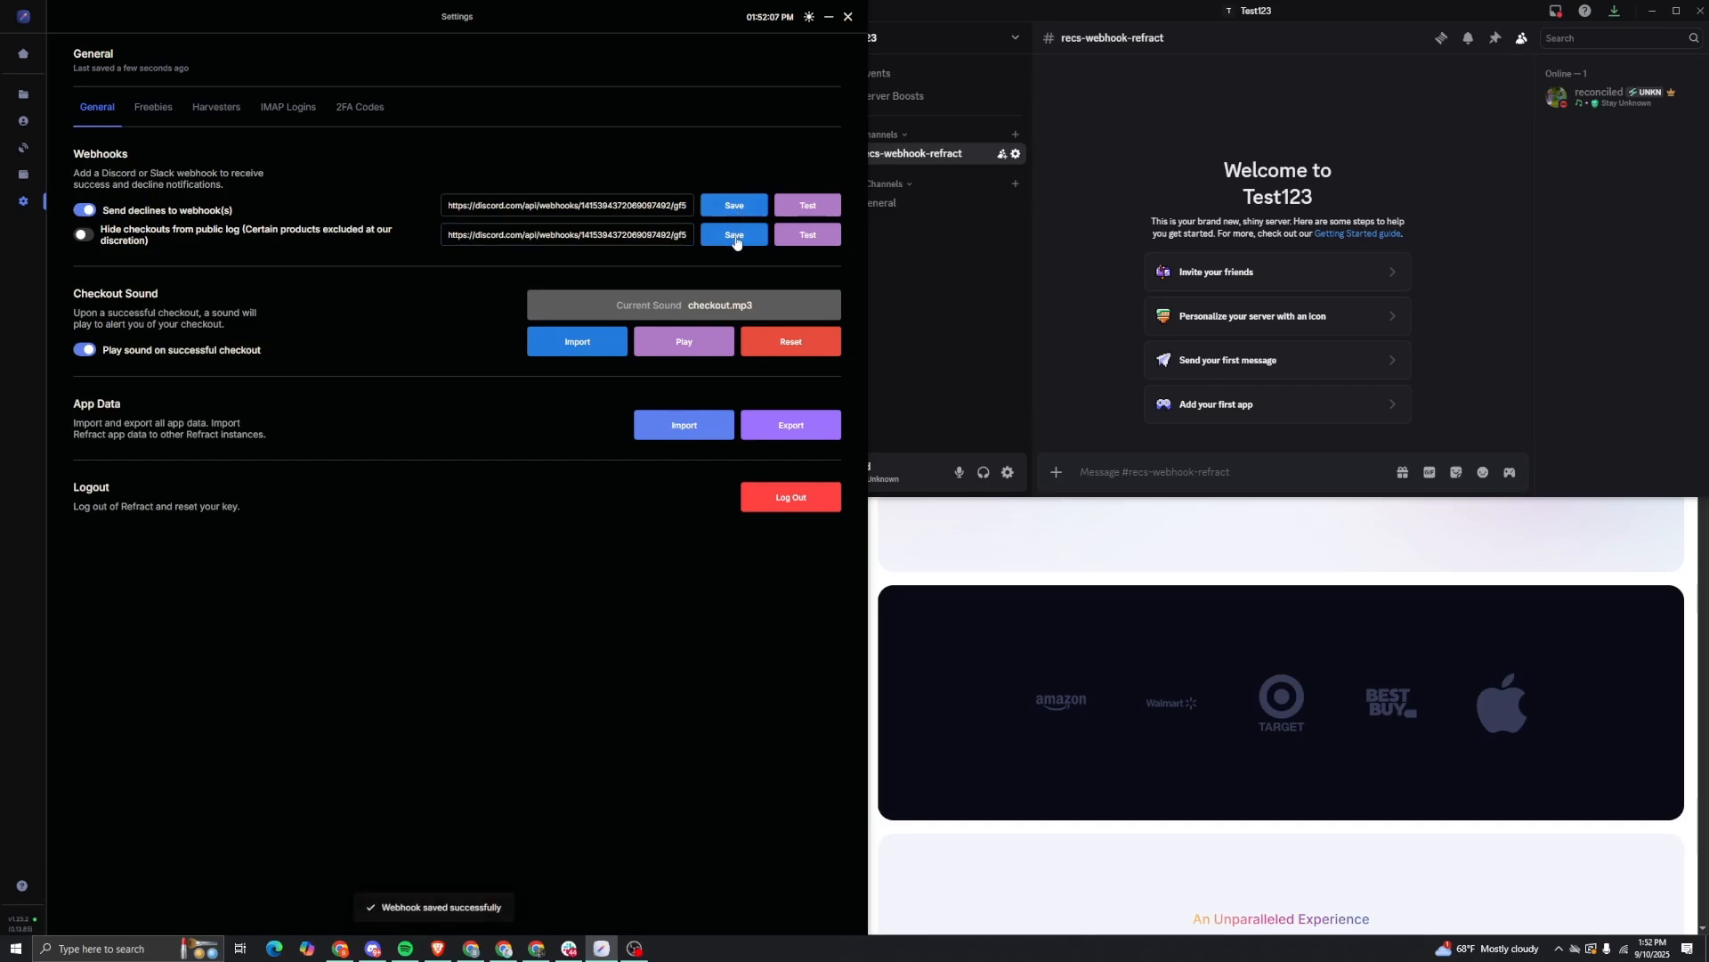
pyautogui.click(735, 236)
# Step: Send a test of the checkouts webhook and check the resulting message in the Discord channel
pyautogui.click(812, 212)
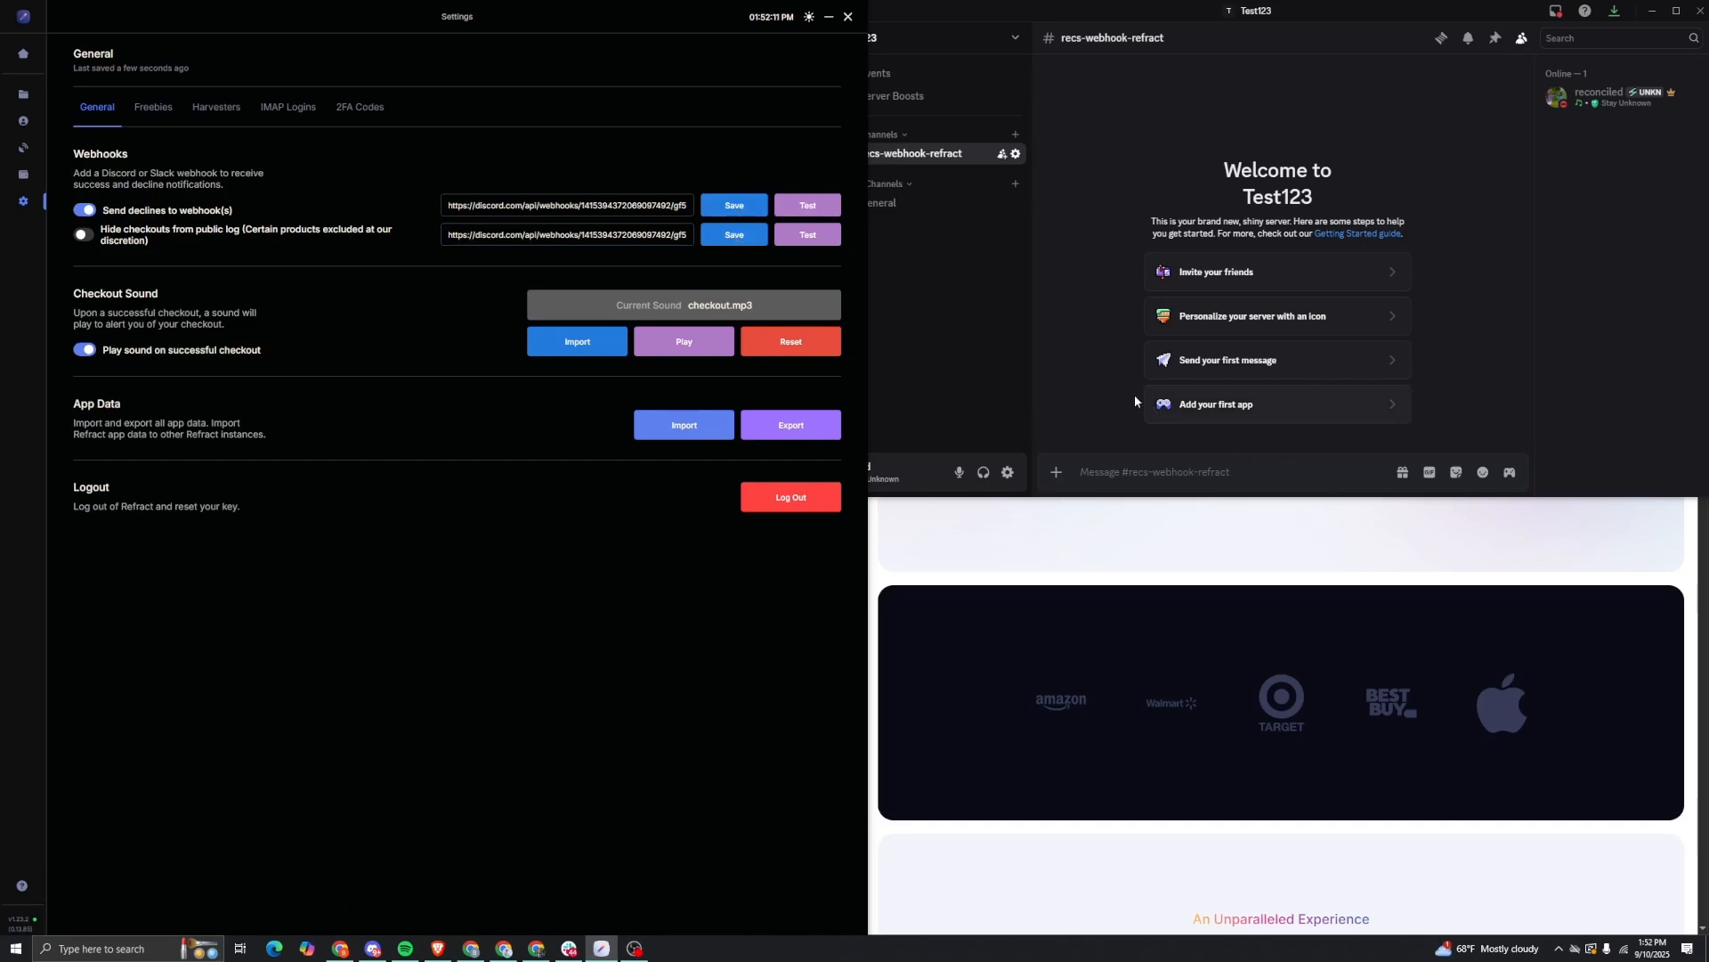
pyautogui.click(1243, 331)
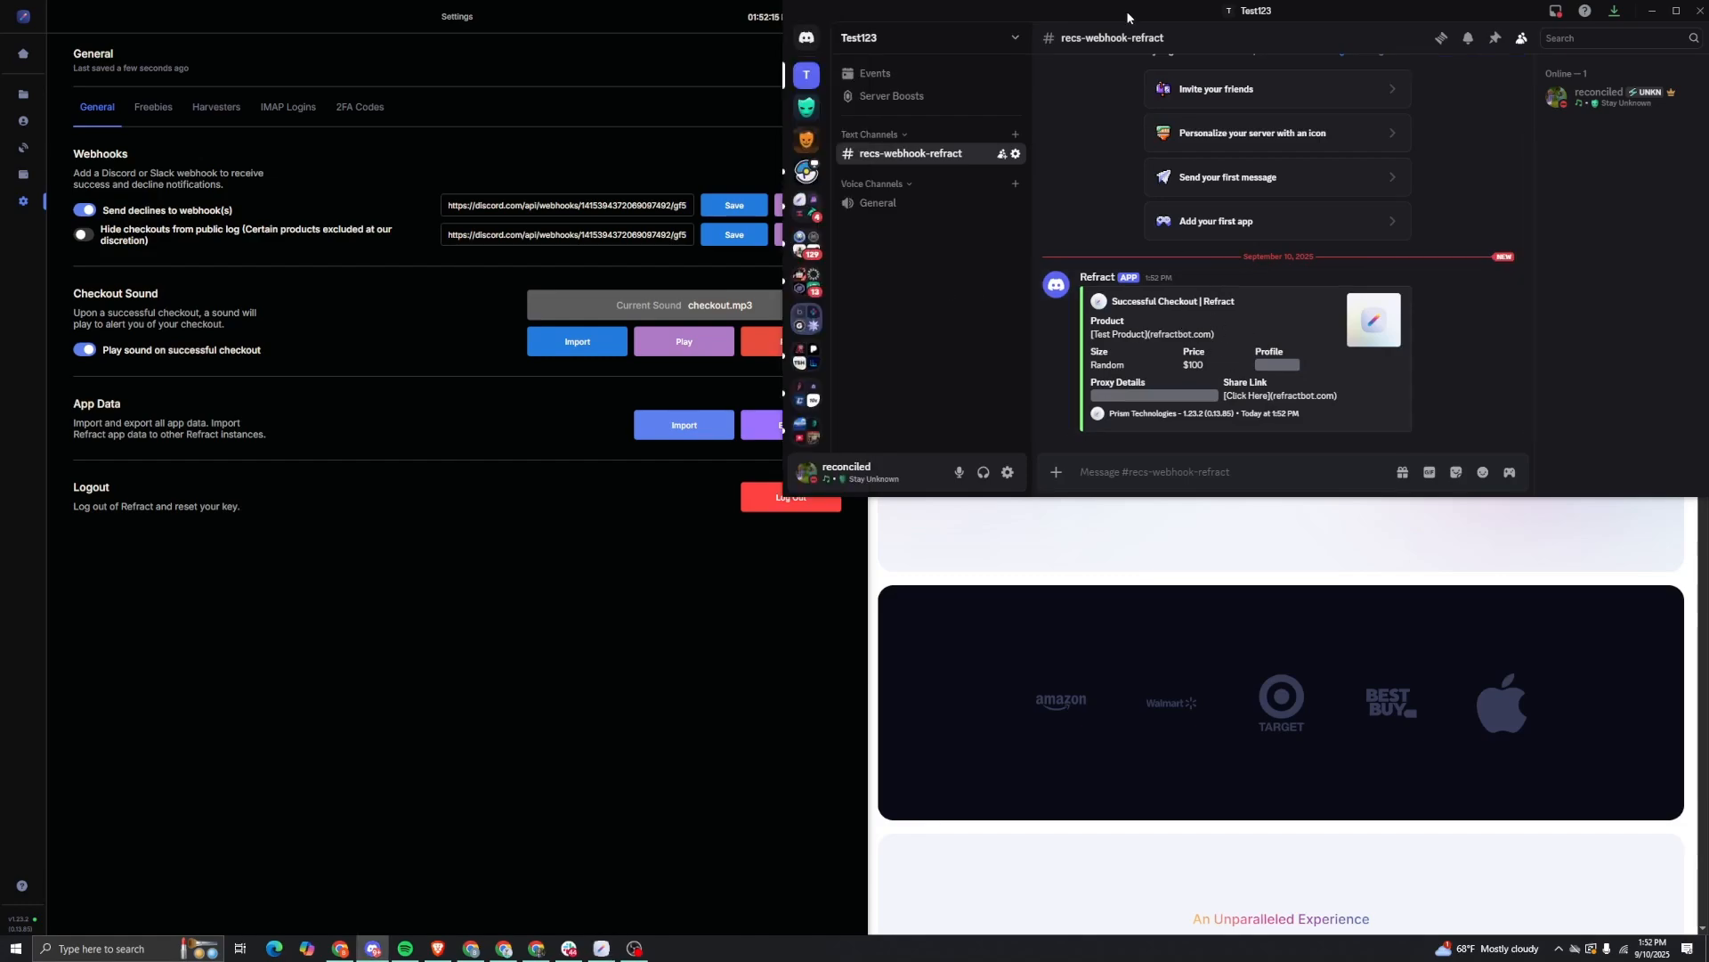
pyautogui.moveTo(1125, 10); pyautogui.dragTo(1708, 88)
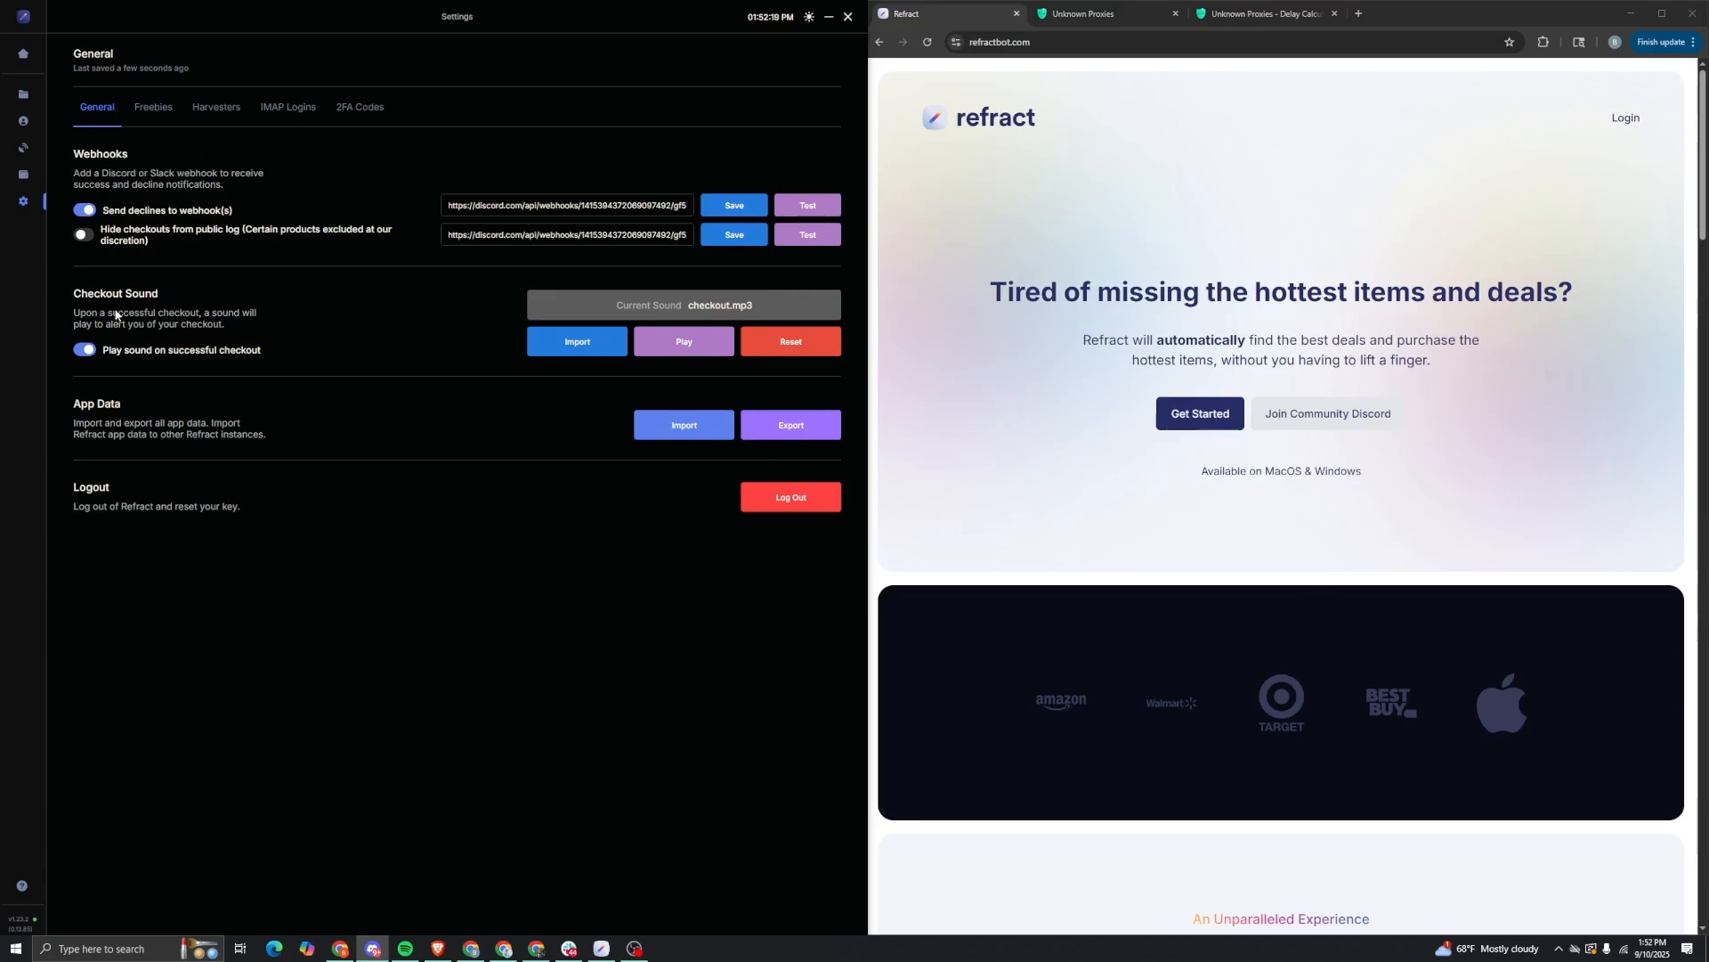
# Step: Review the shipping and billing details of the profile in the Test123 group, toggle Same As Shipping, and update the profile
pyautogui.click(23, 174)
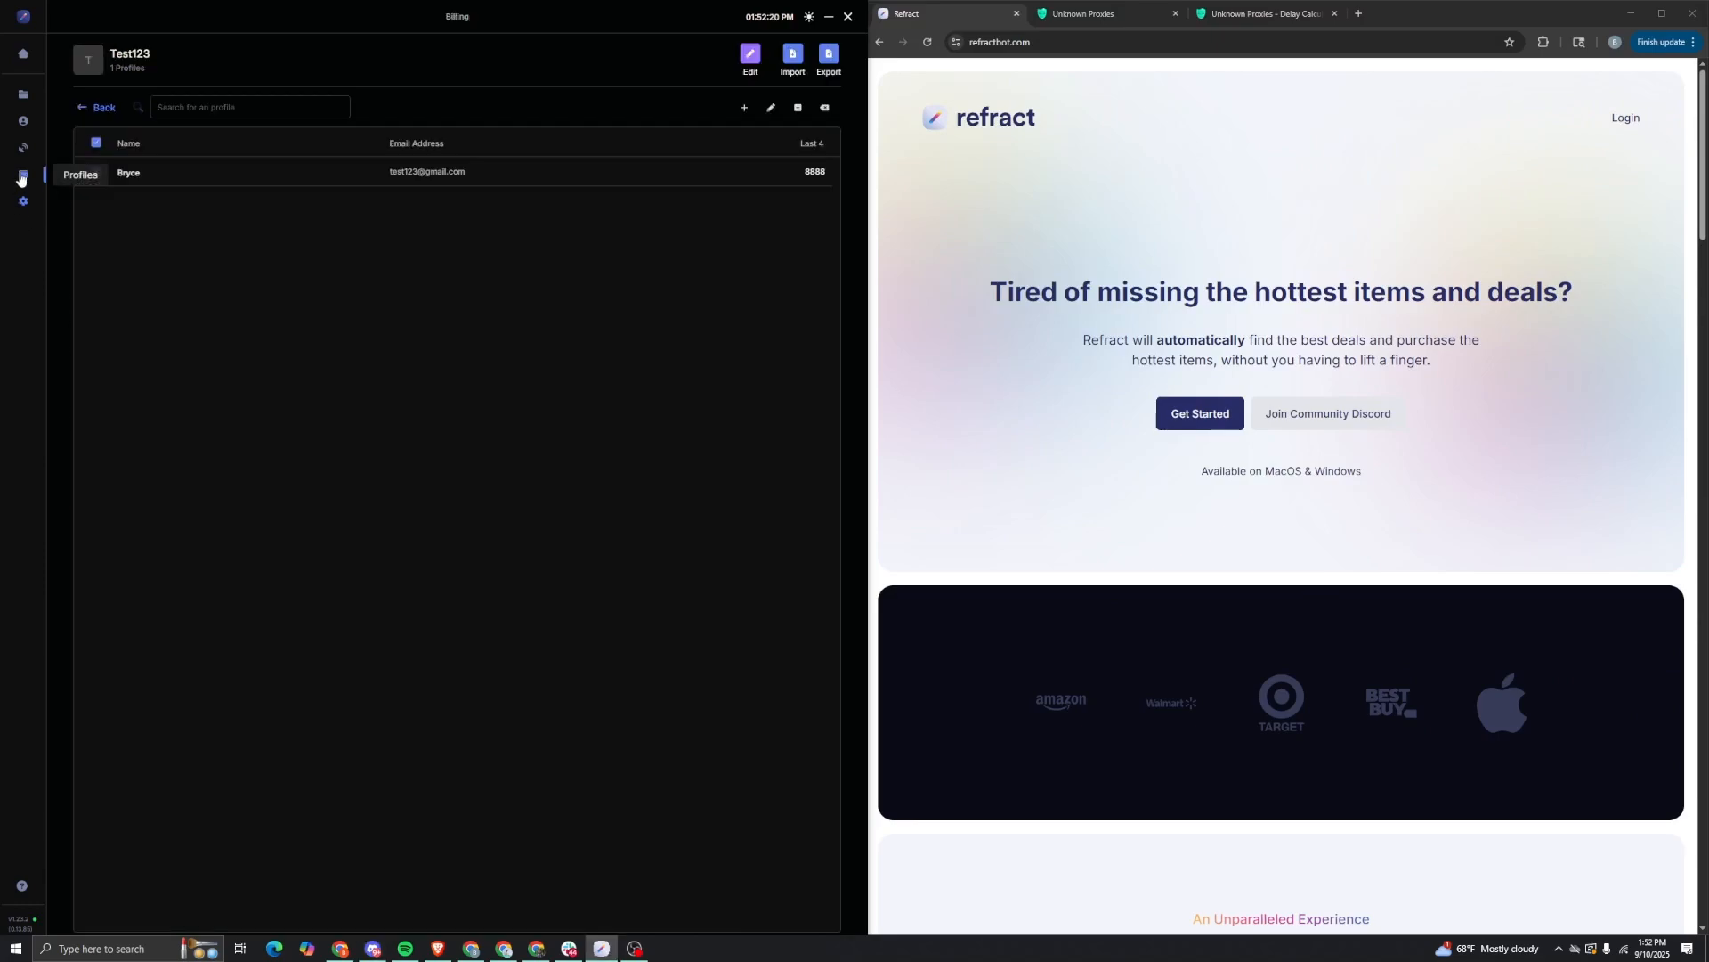
pyautogui.rightClick(410, 177)
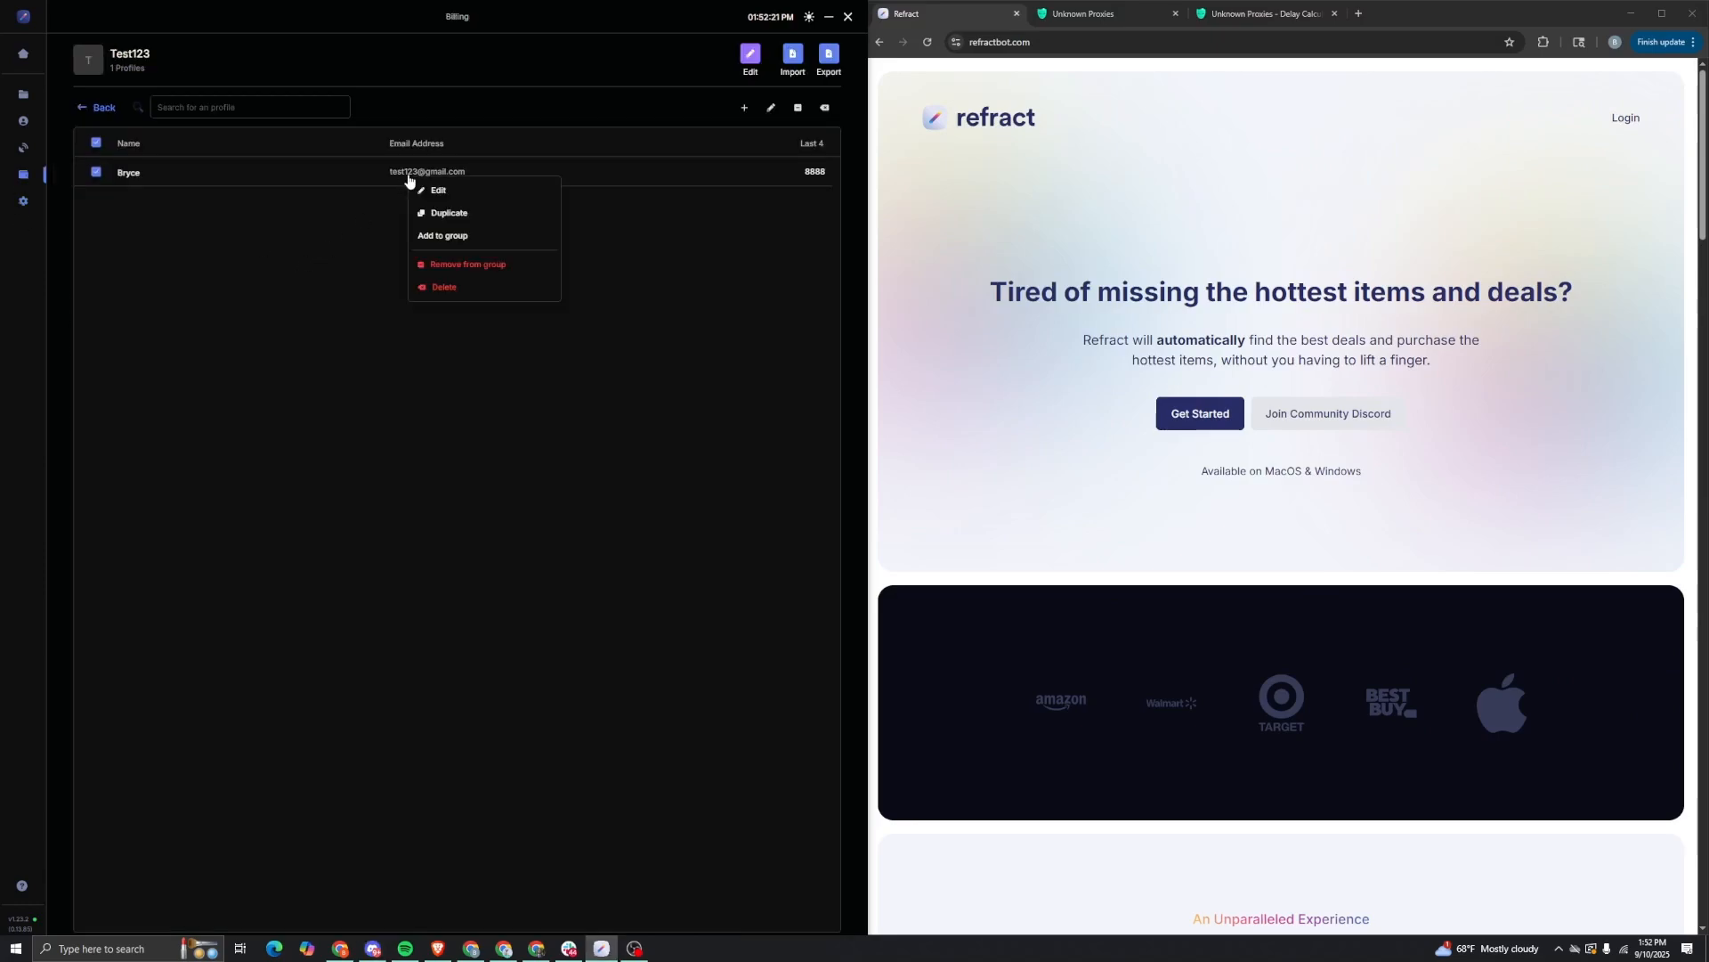
pyautogui.click(464, 199)
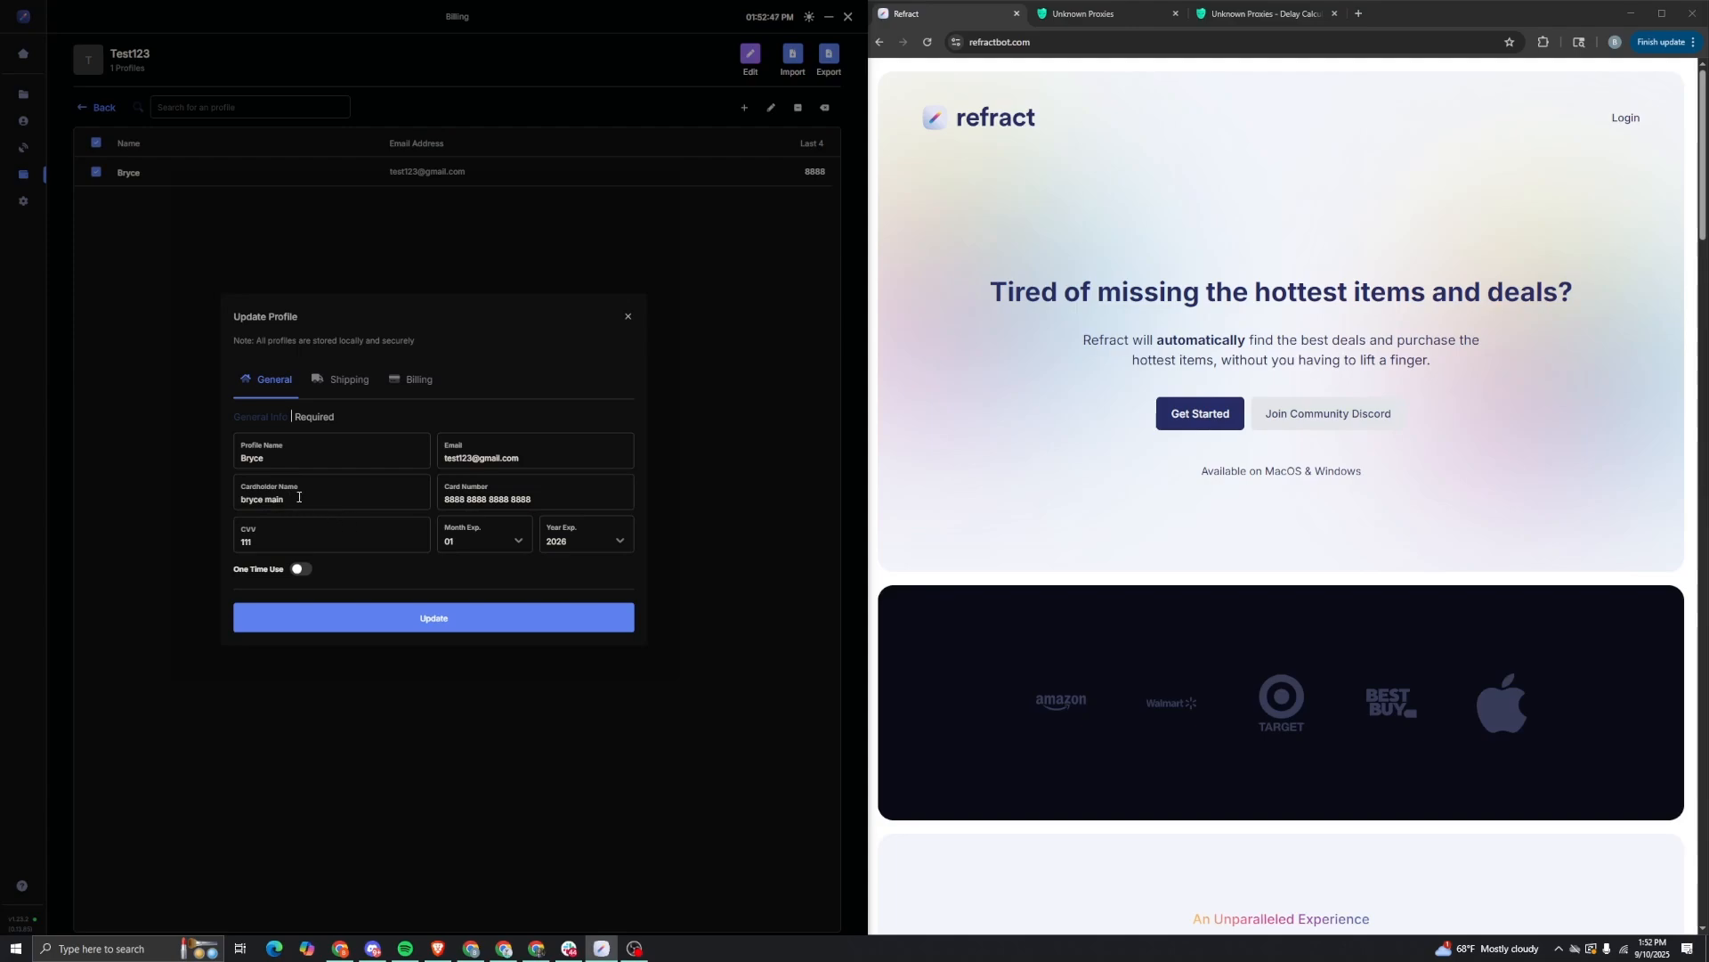
pyautogui.click(338, 380)
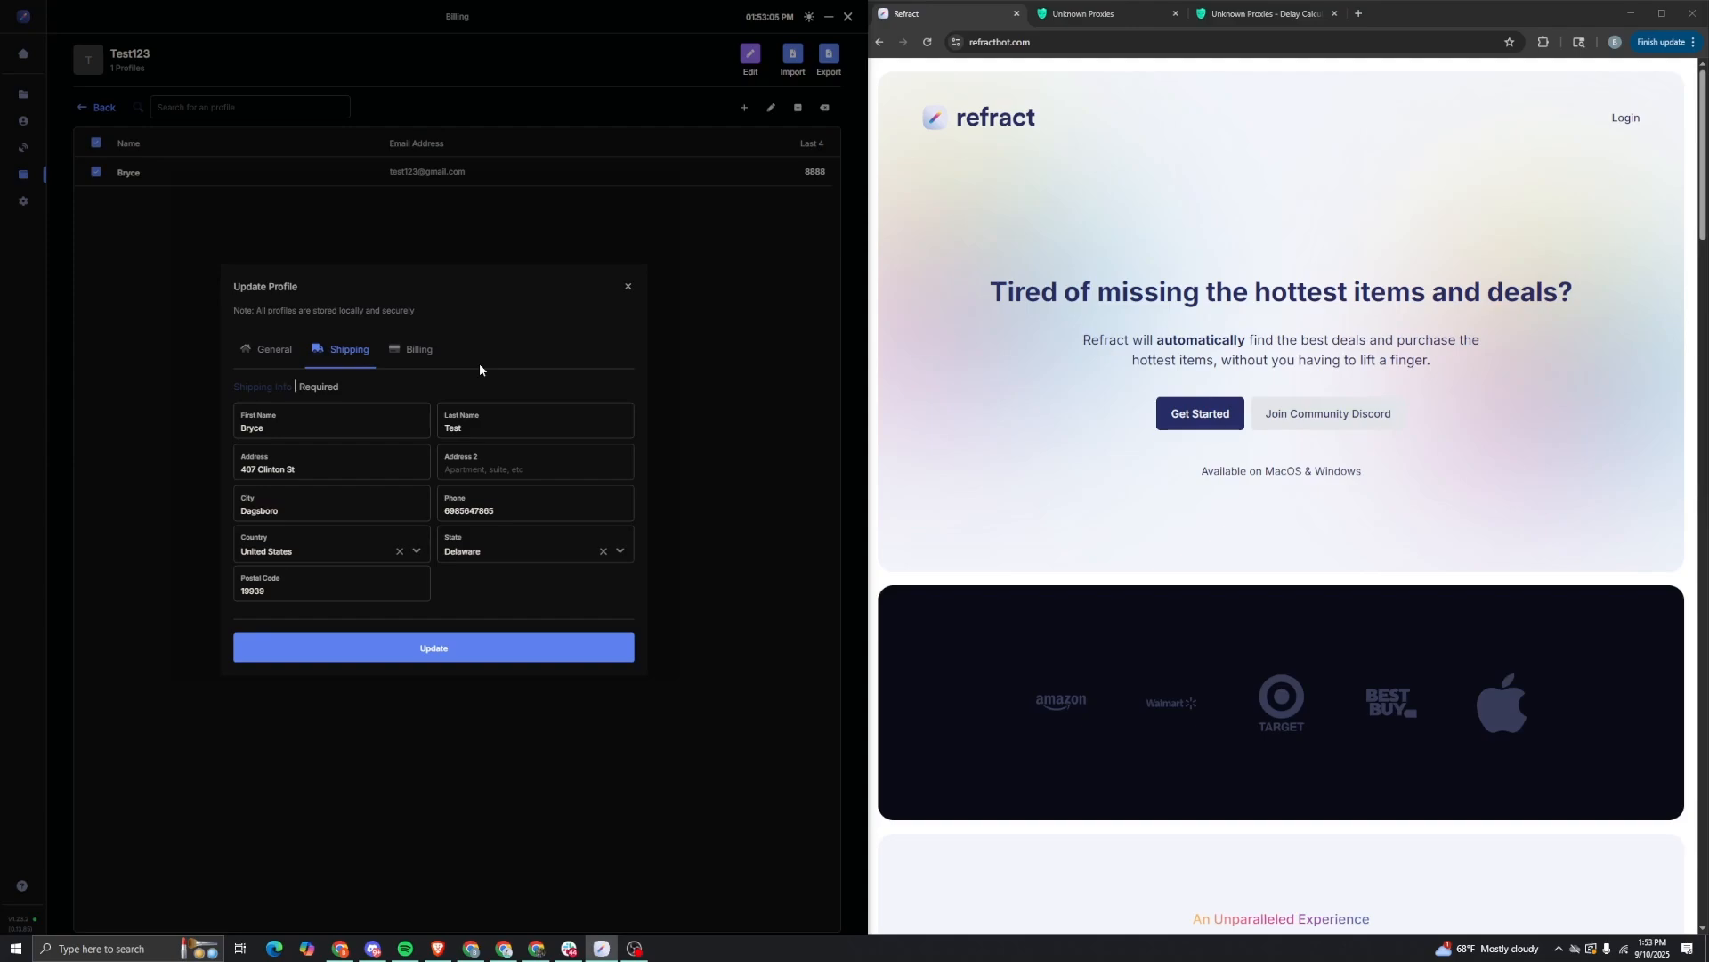
pyautogui.click(418, 349)
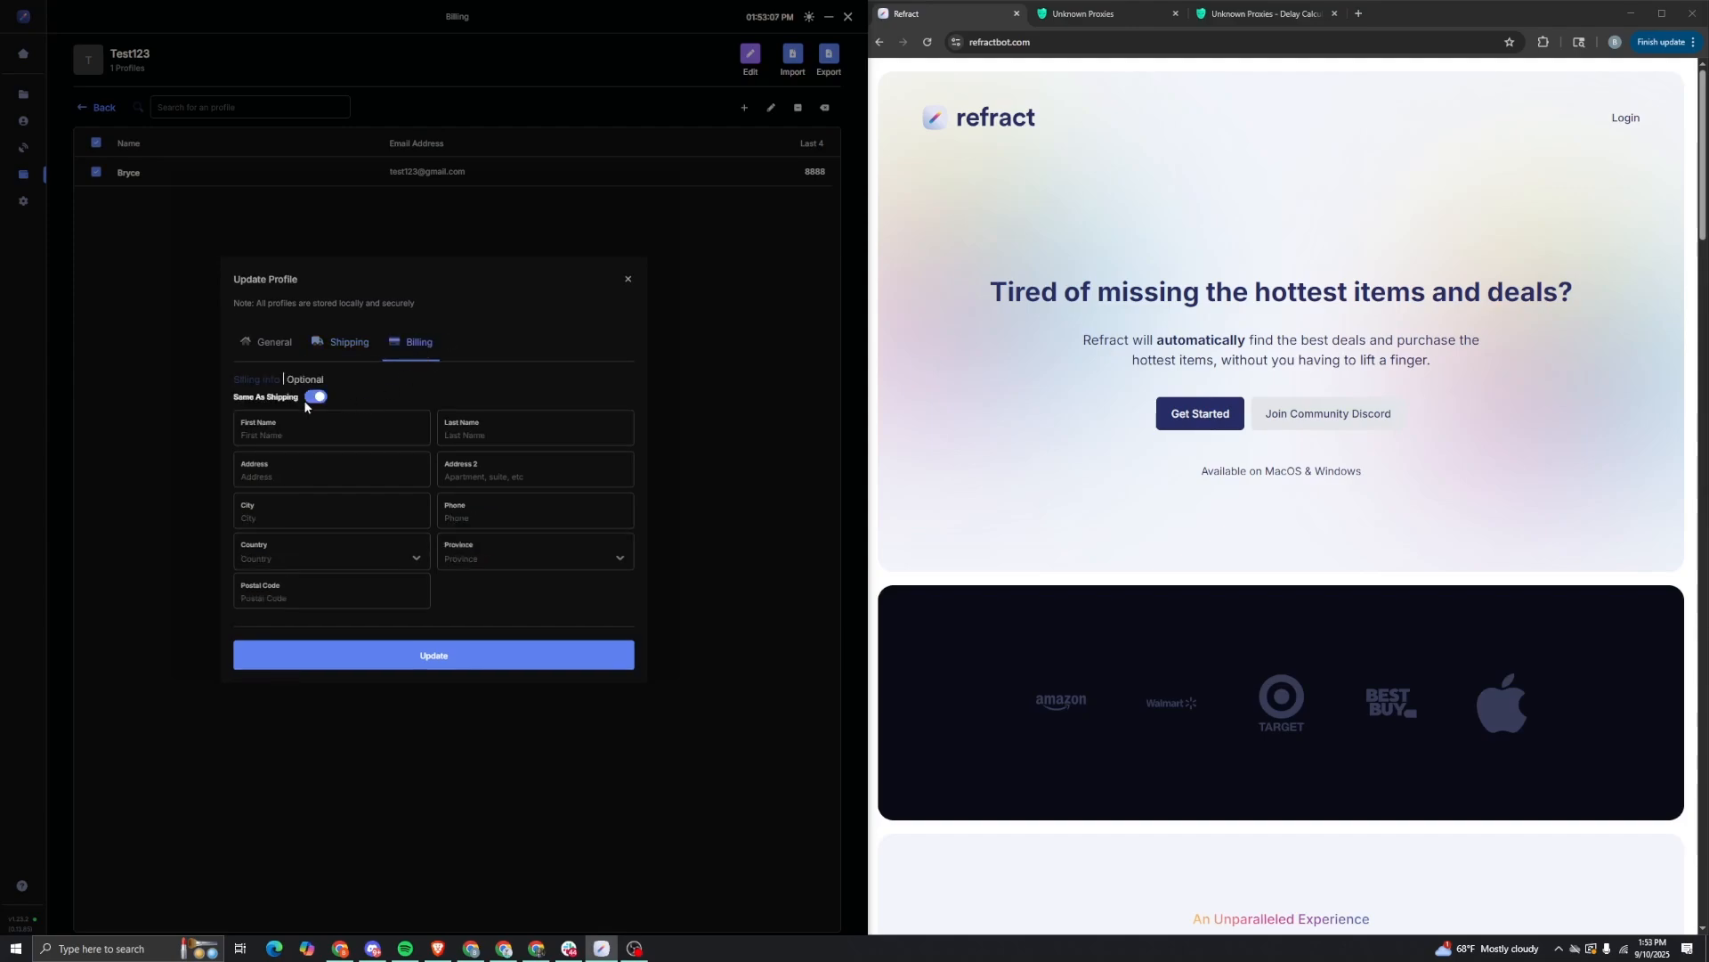
pyautogui.click(313, 397)
pyautogui.click(446, 659)
# Step: Open Refract's proxy lists and view the plans on the Unknown Proxies site, checking the quantity options for USA Signature ISPs
pyautogui.click(23, 148)
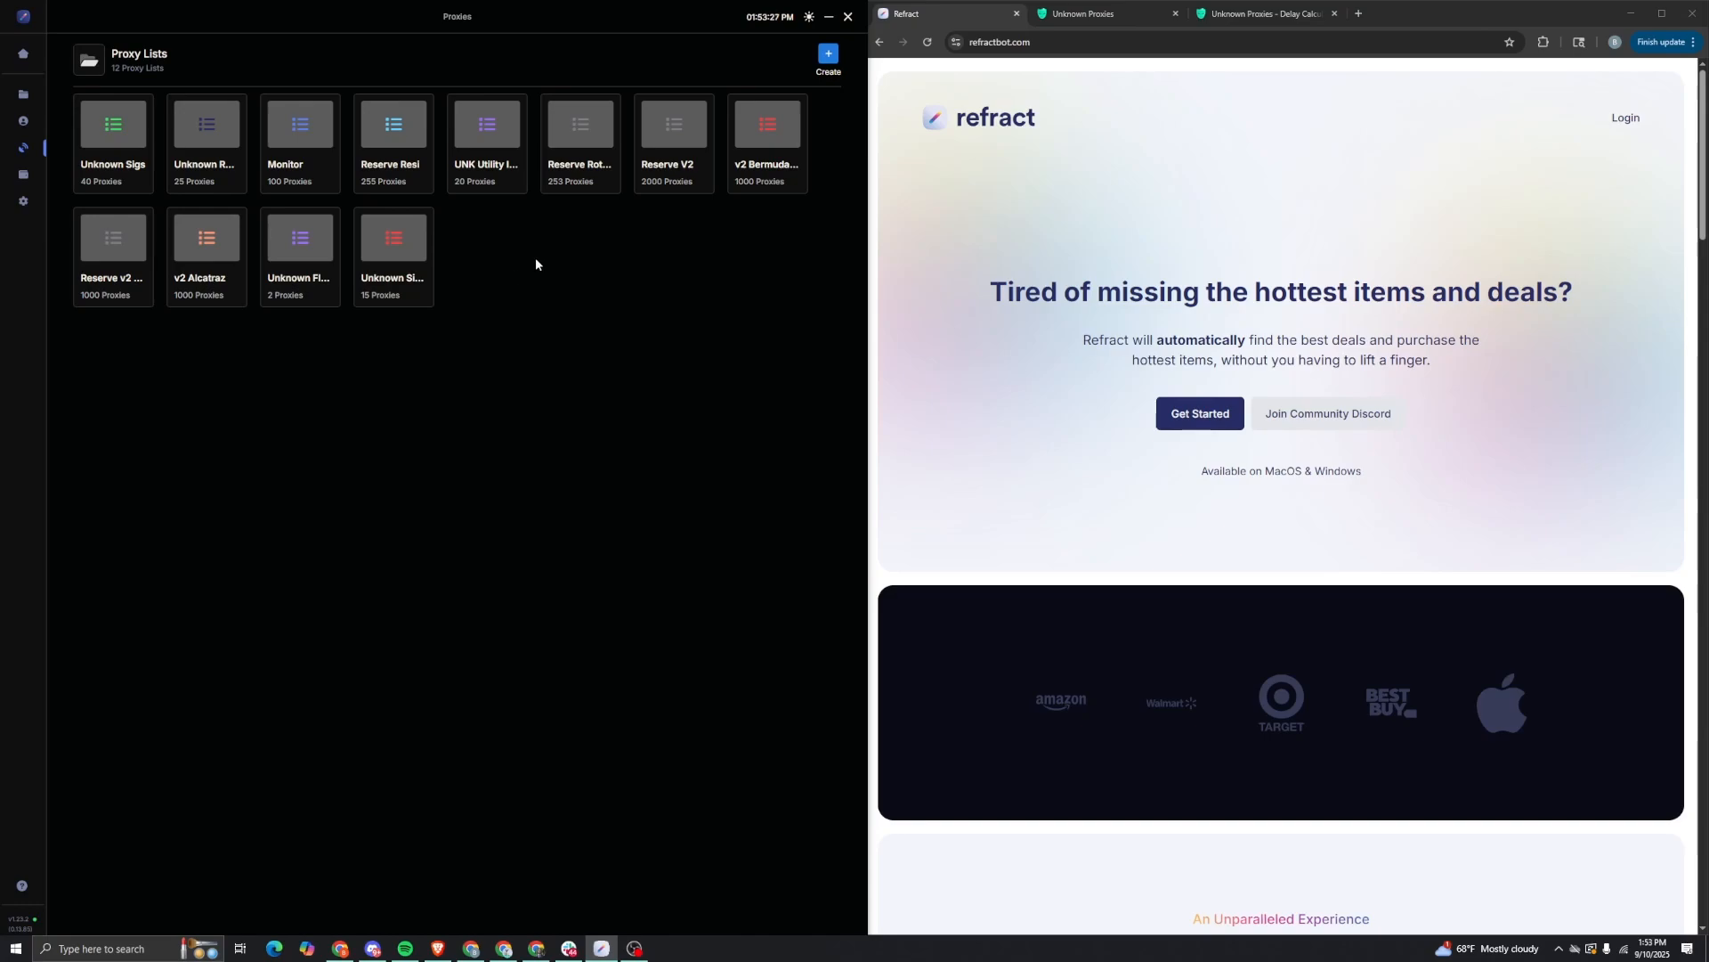
pyautogui.click(1081, 15)
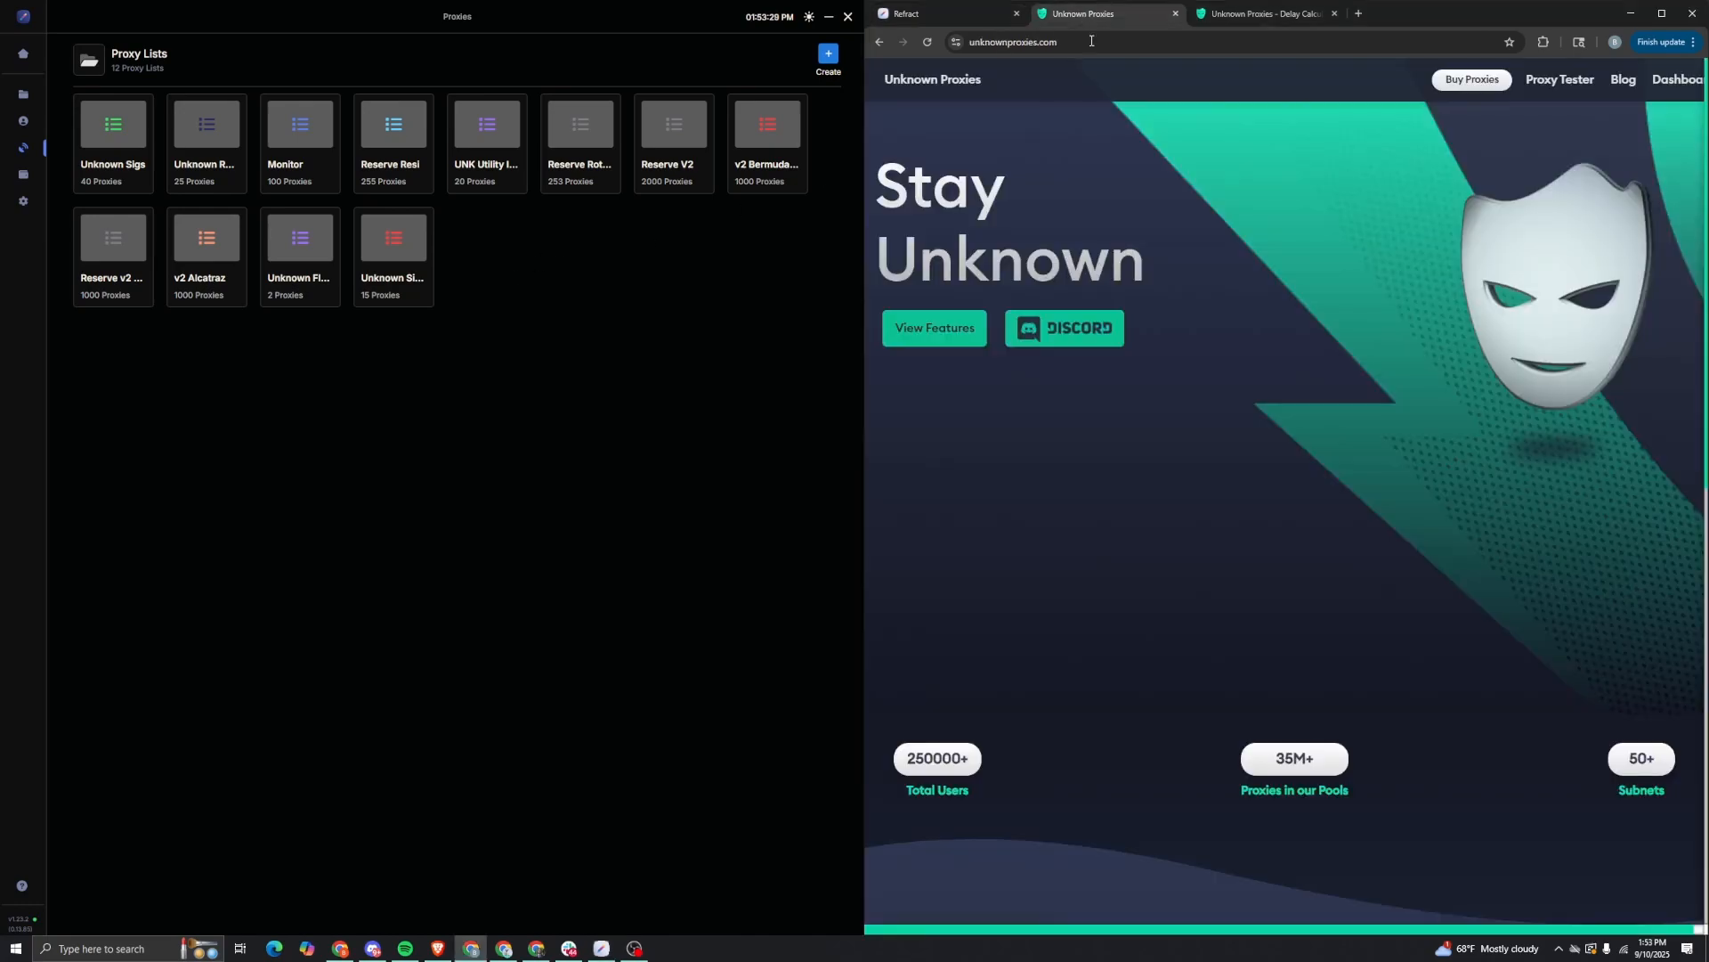
pyautogui.click(1472, 79)
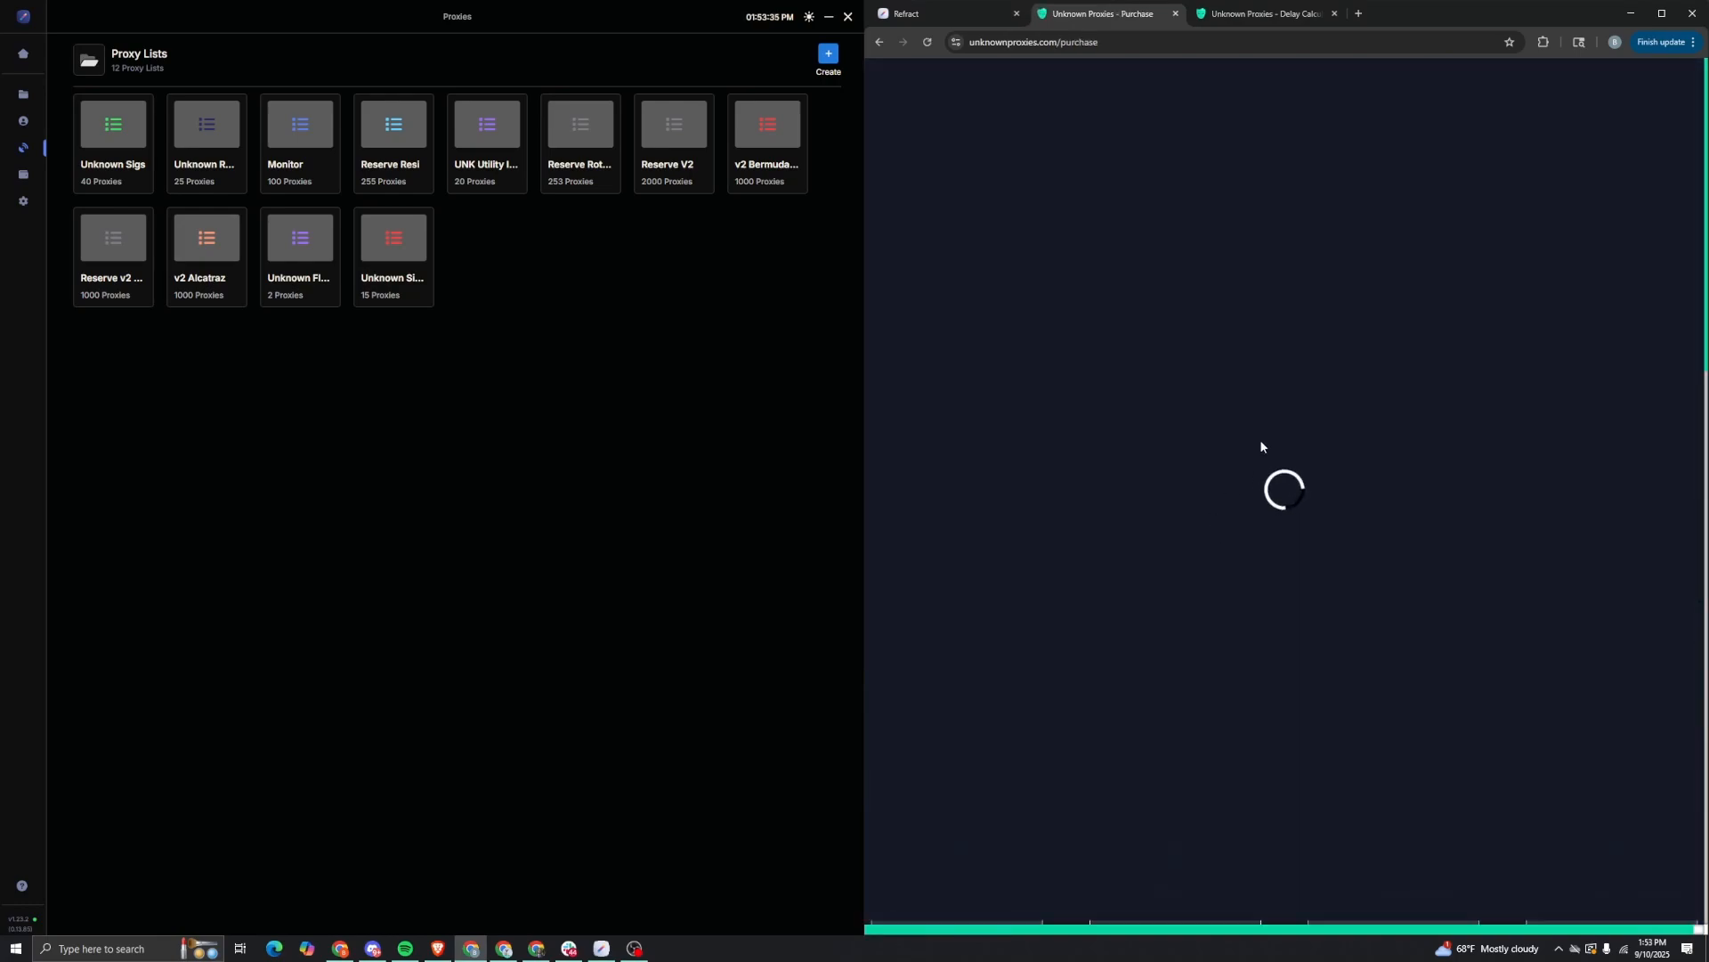
pyautogui.scroll(-7, 1326, 389)
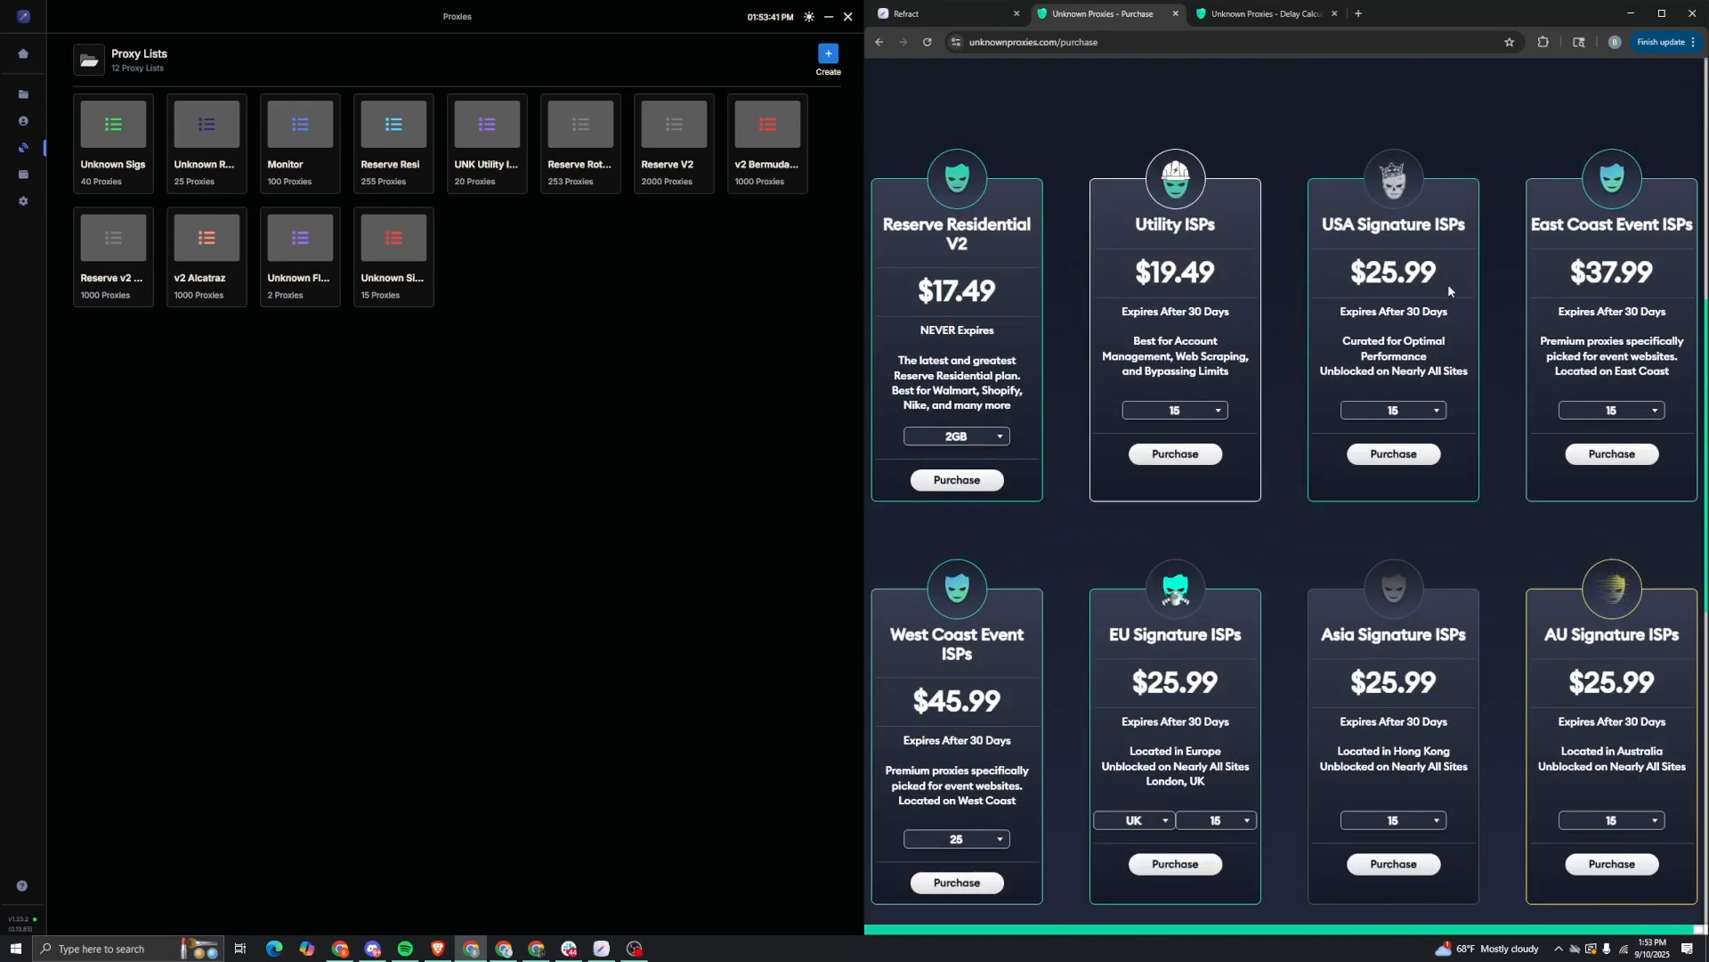
pyautogui.click(1410, 417)
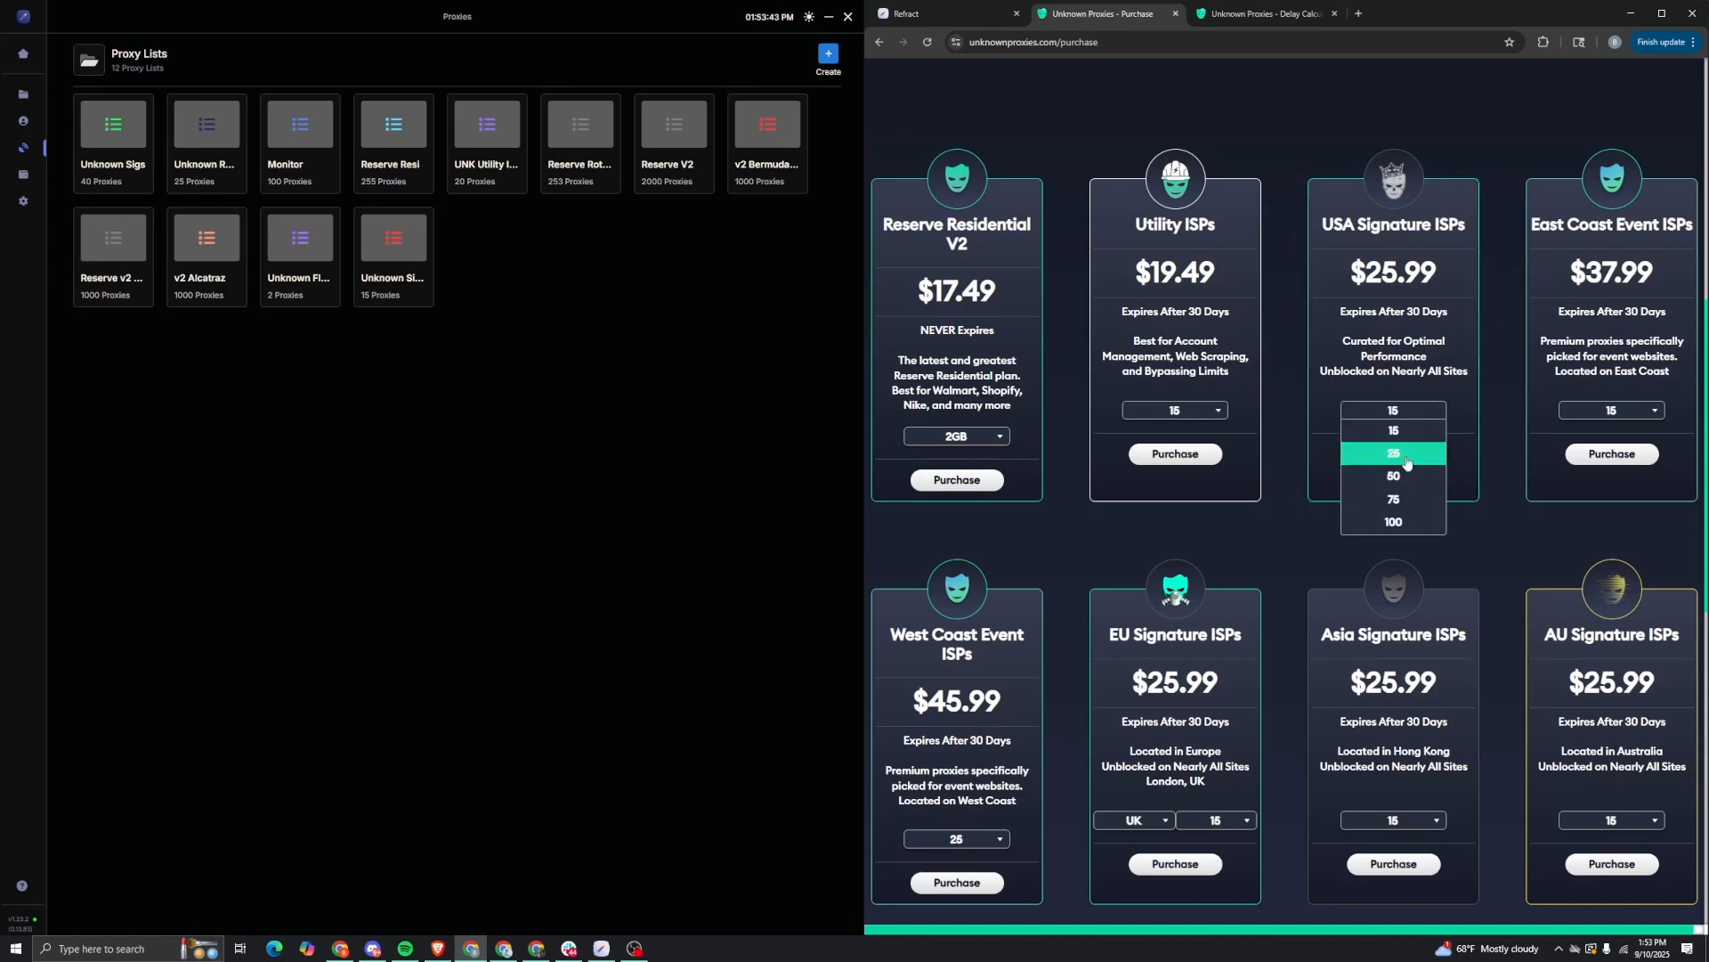
pyautogui.click(1406, 430)
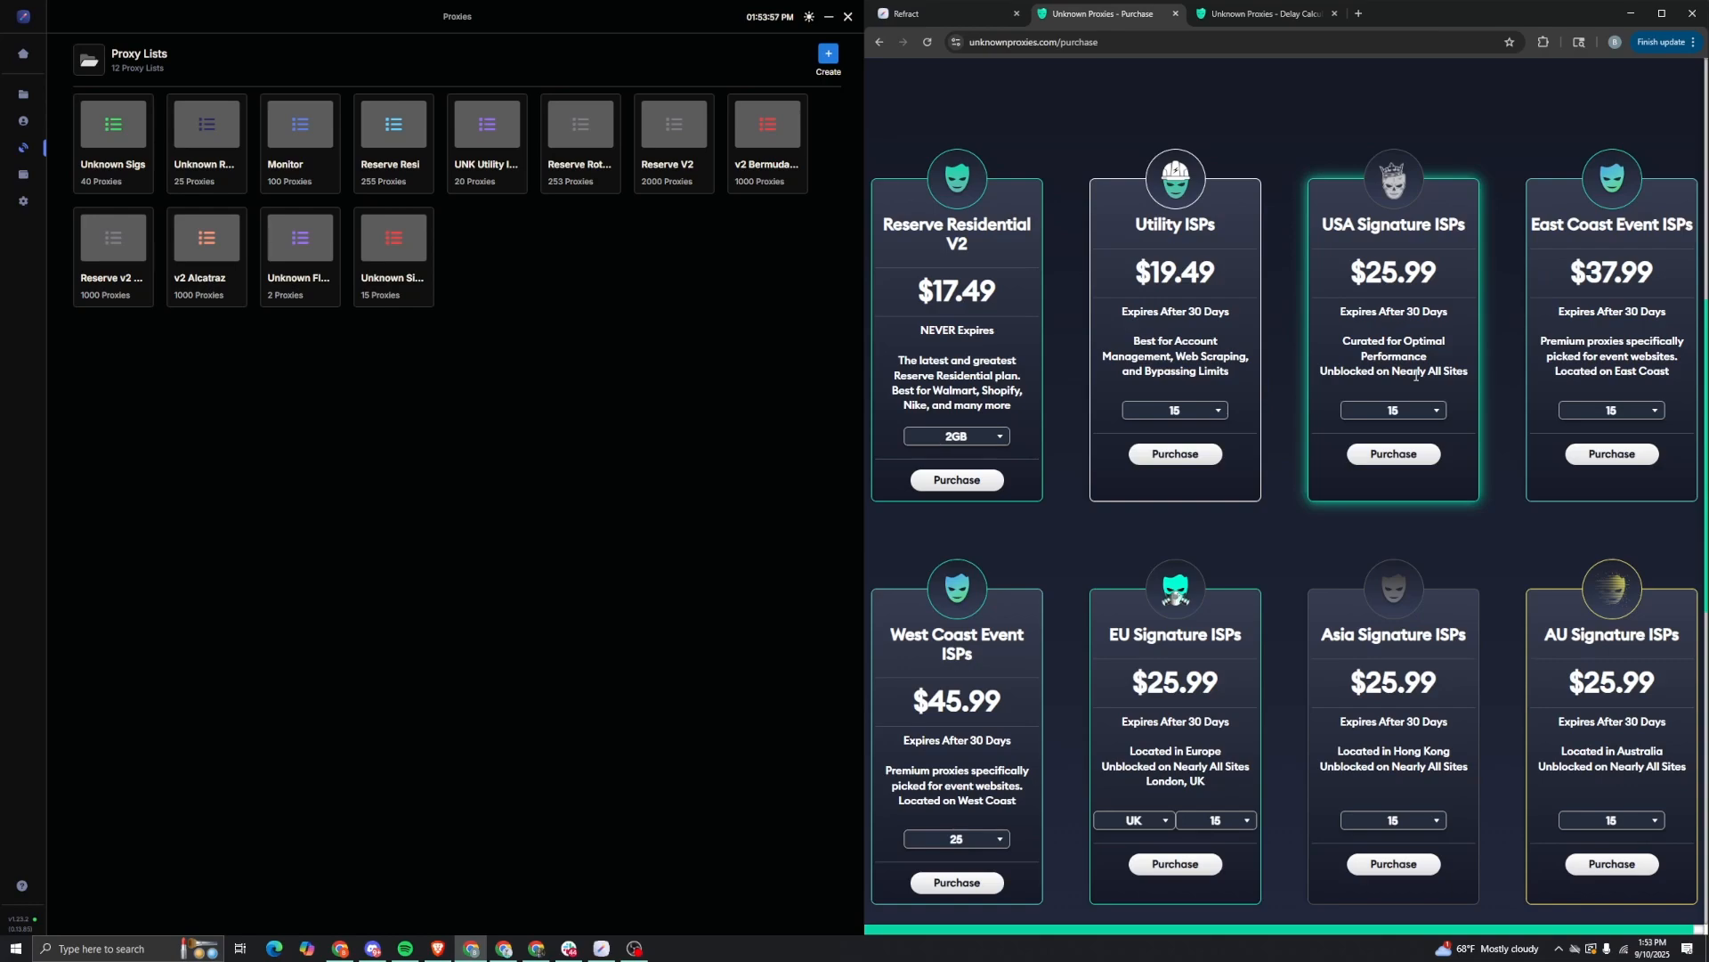
pyautogui.click(1408, 413)
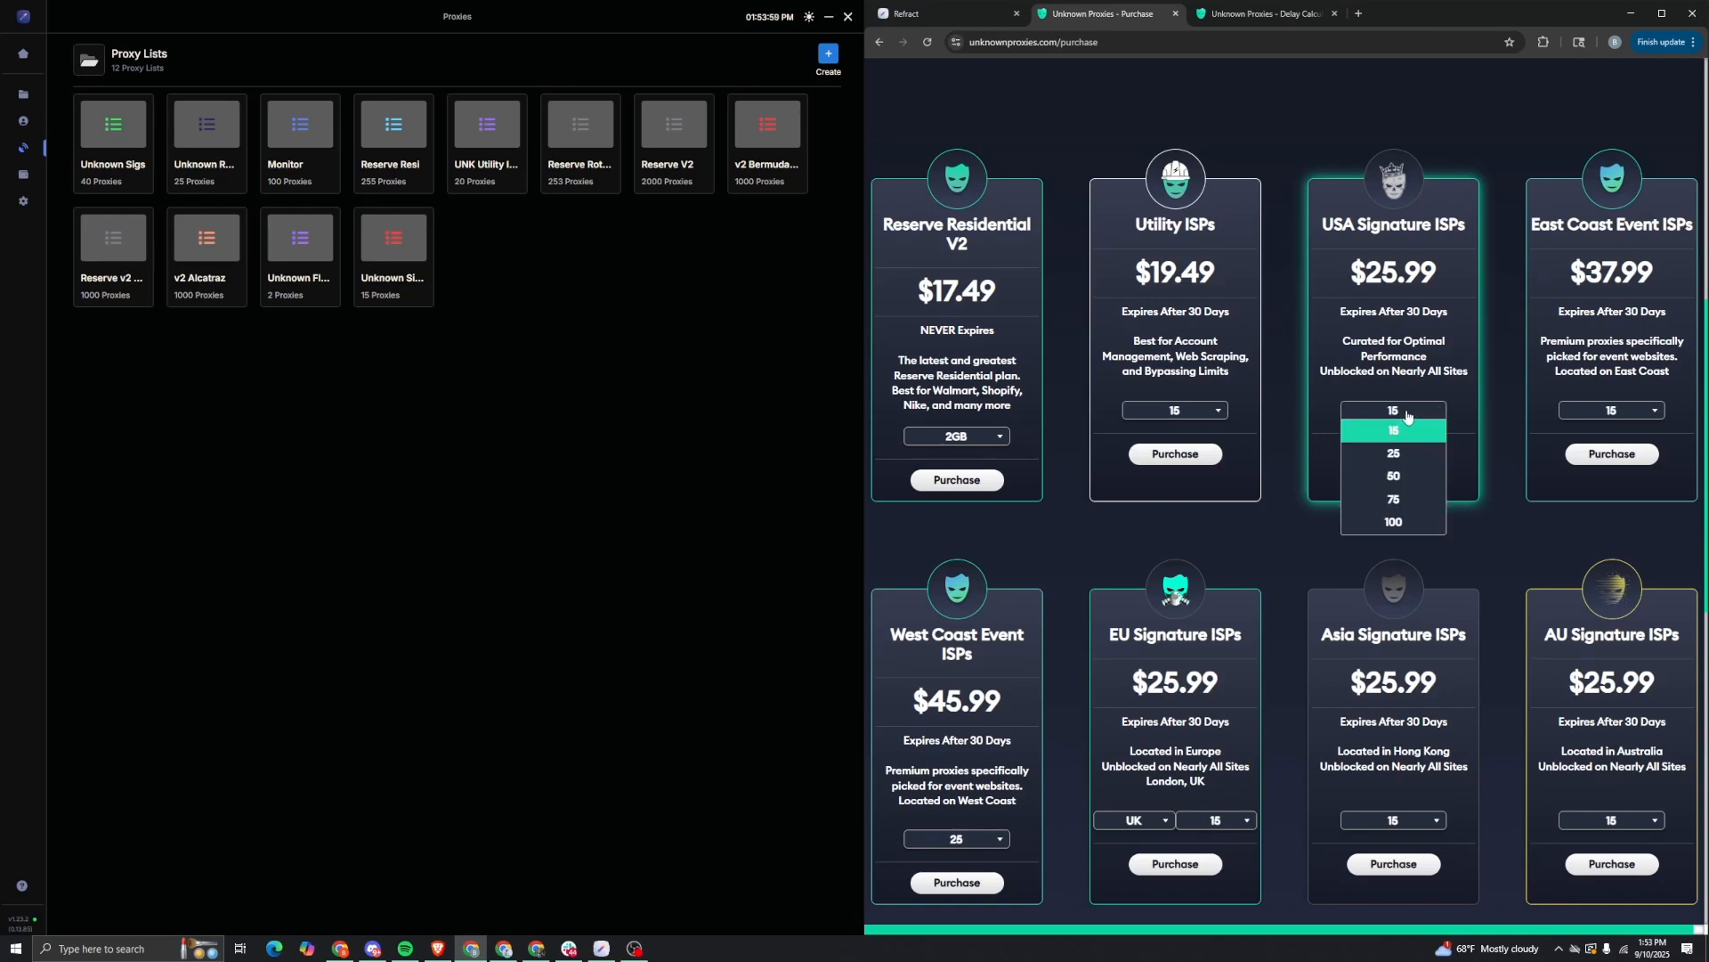
pyautogui.click(1409, 415)
# Step: Calculate the required number of proxies for Target with 5 SKUs monitored and a 3600 ms delay
pyautogui.click(1263, 16)
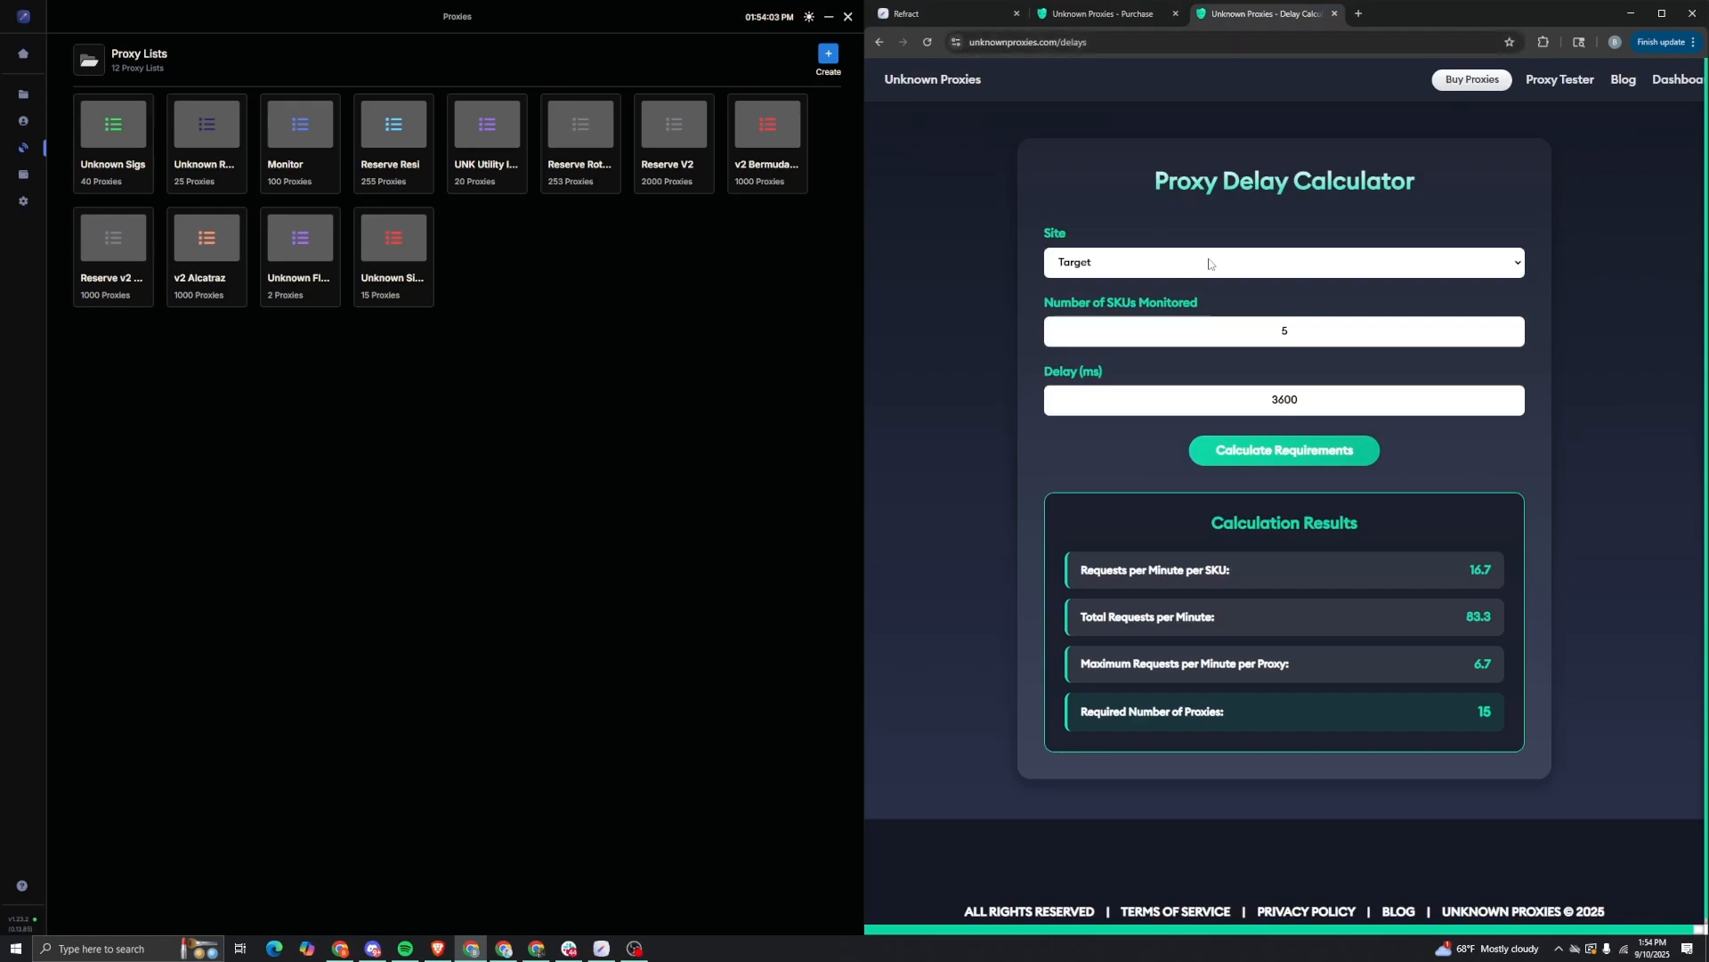
pyautogui.click(1099, 267)
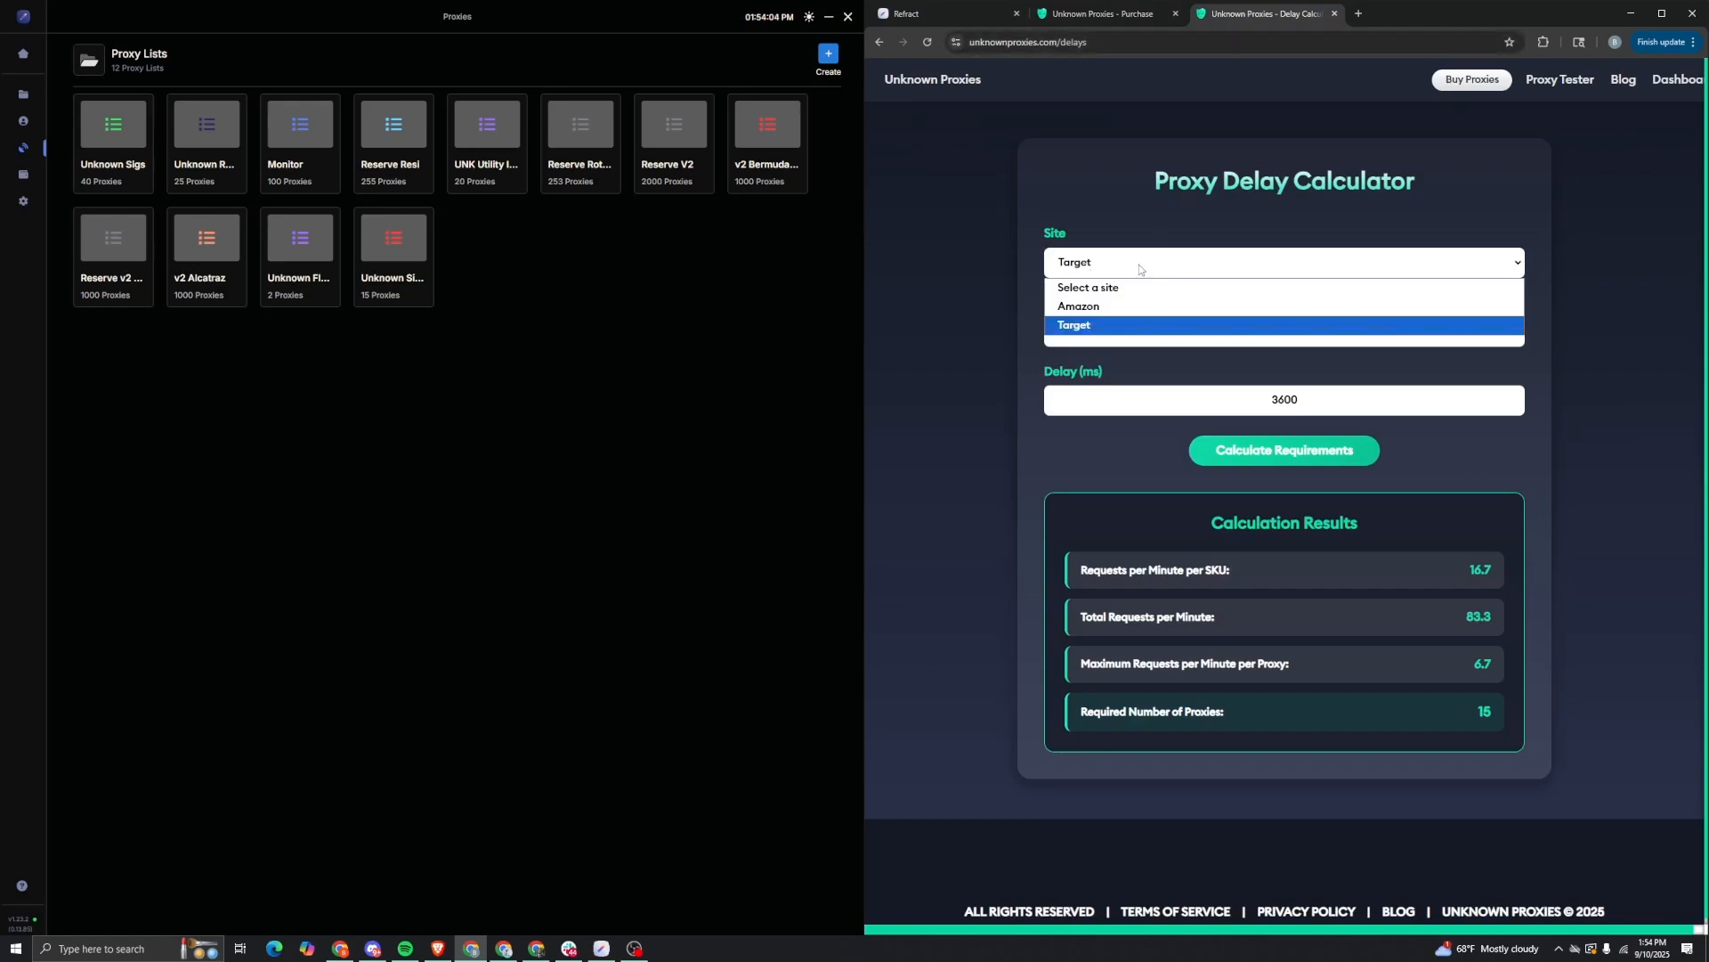
pyautogui.click(1129, 323)
pyautogui.click(1278, 333)
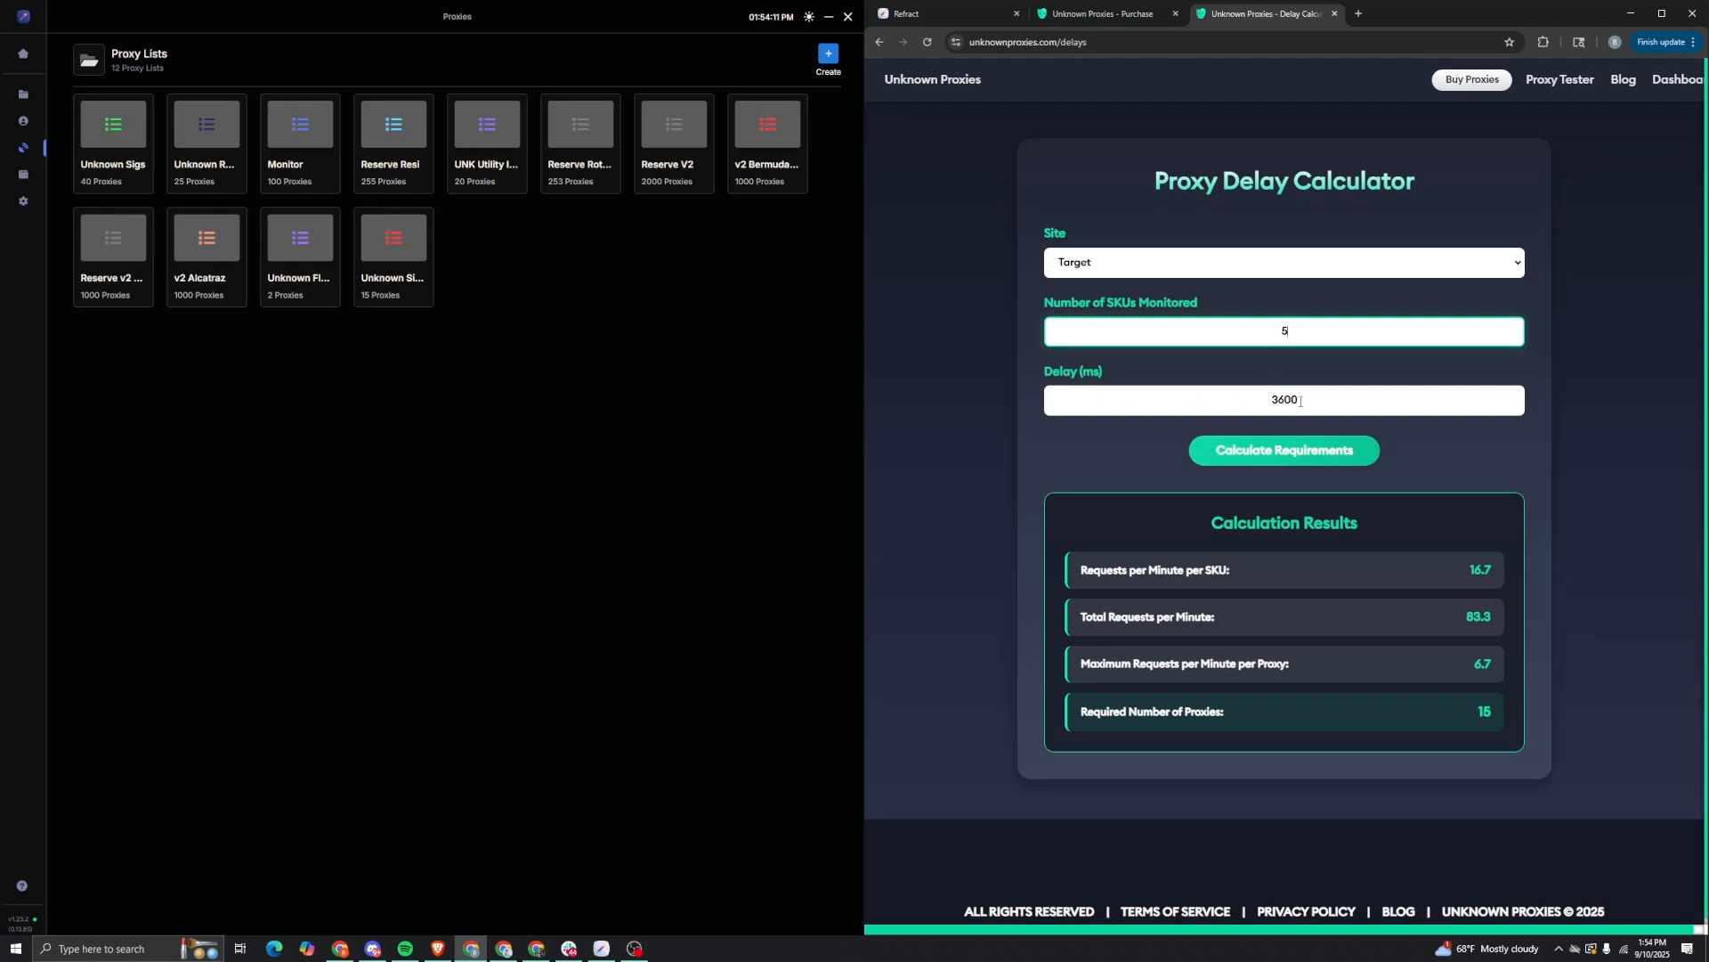
pyautogui.click(1298, 401)
pyautogui.click(1291, 459)
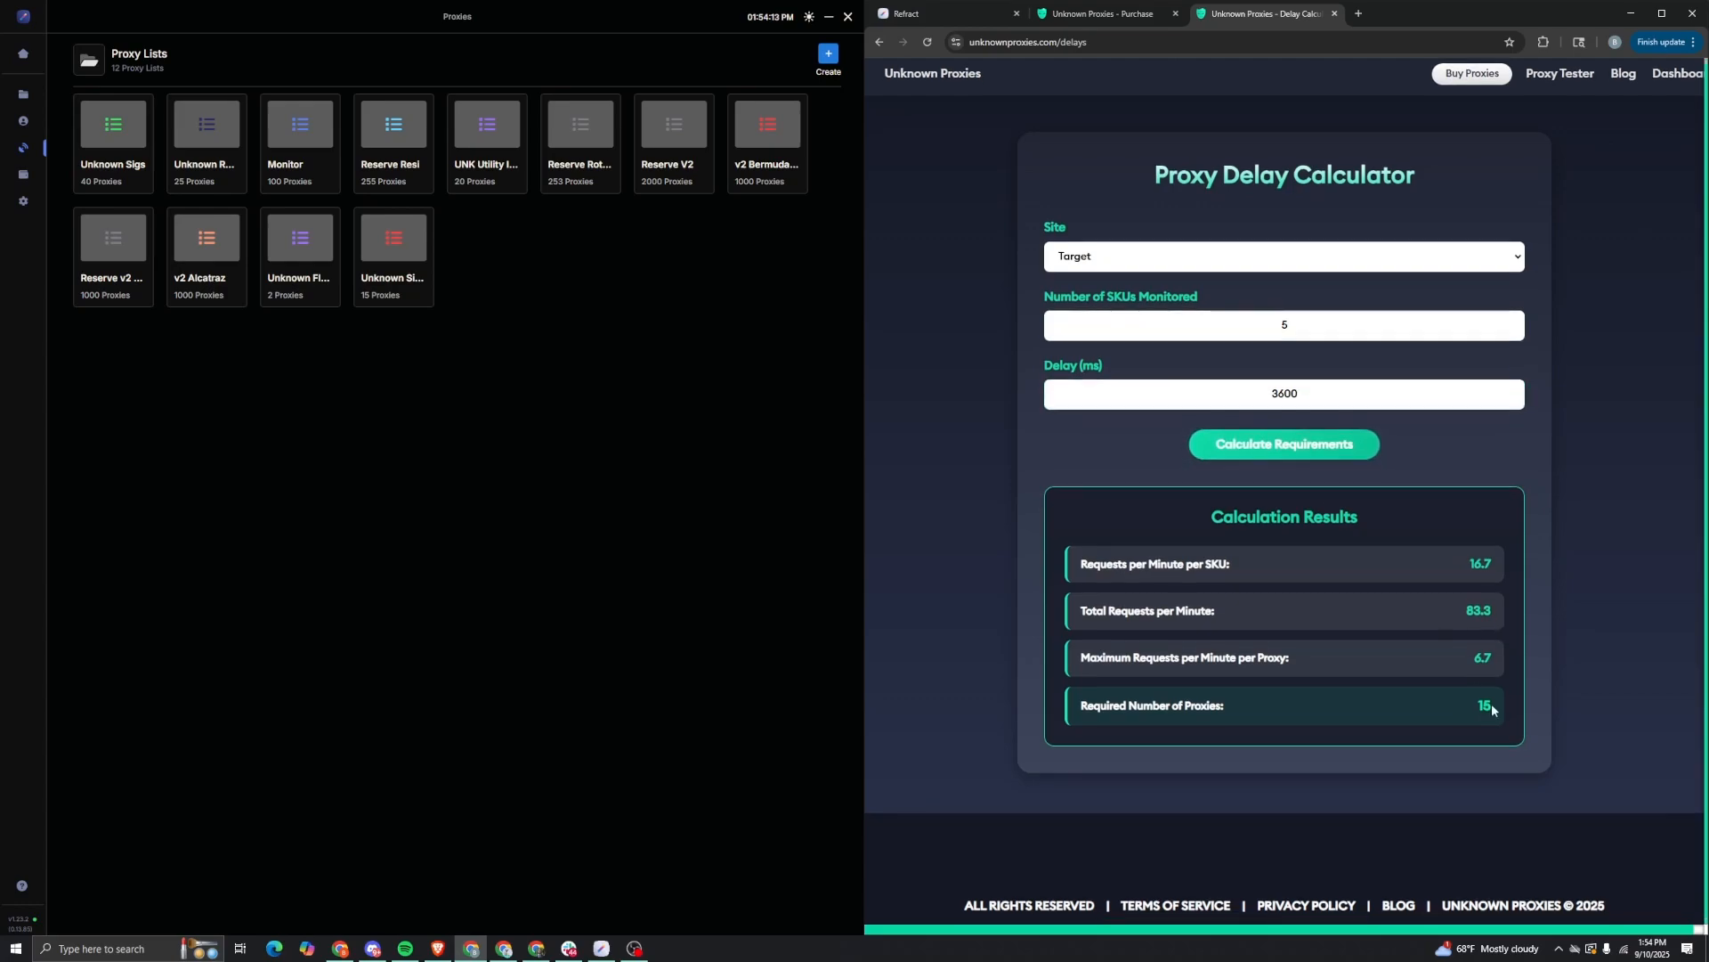
pyautogui.moveTo(1496, 709); pyautogui.dragTo(1474, 710)
# Step: Return to the Unknown Proxies purchase plans and check the quantity choices for USA Signature ISPs again
pyautogui.click(1089, 16)
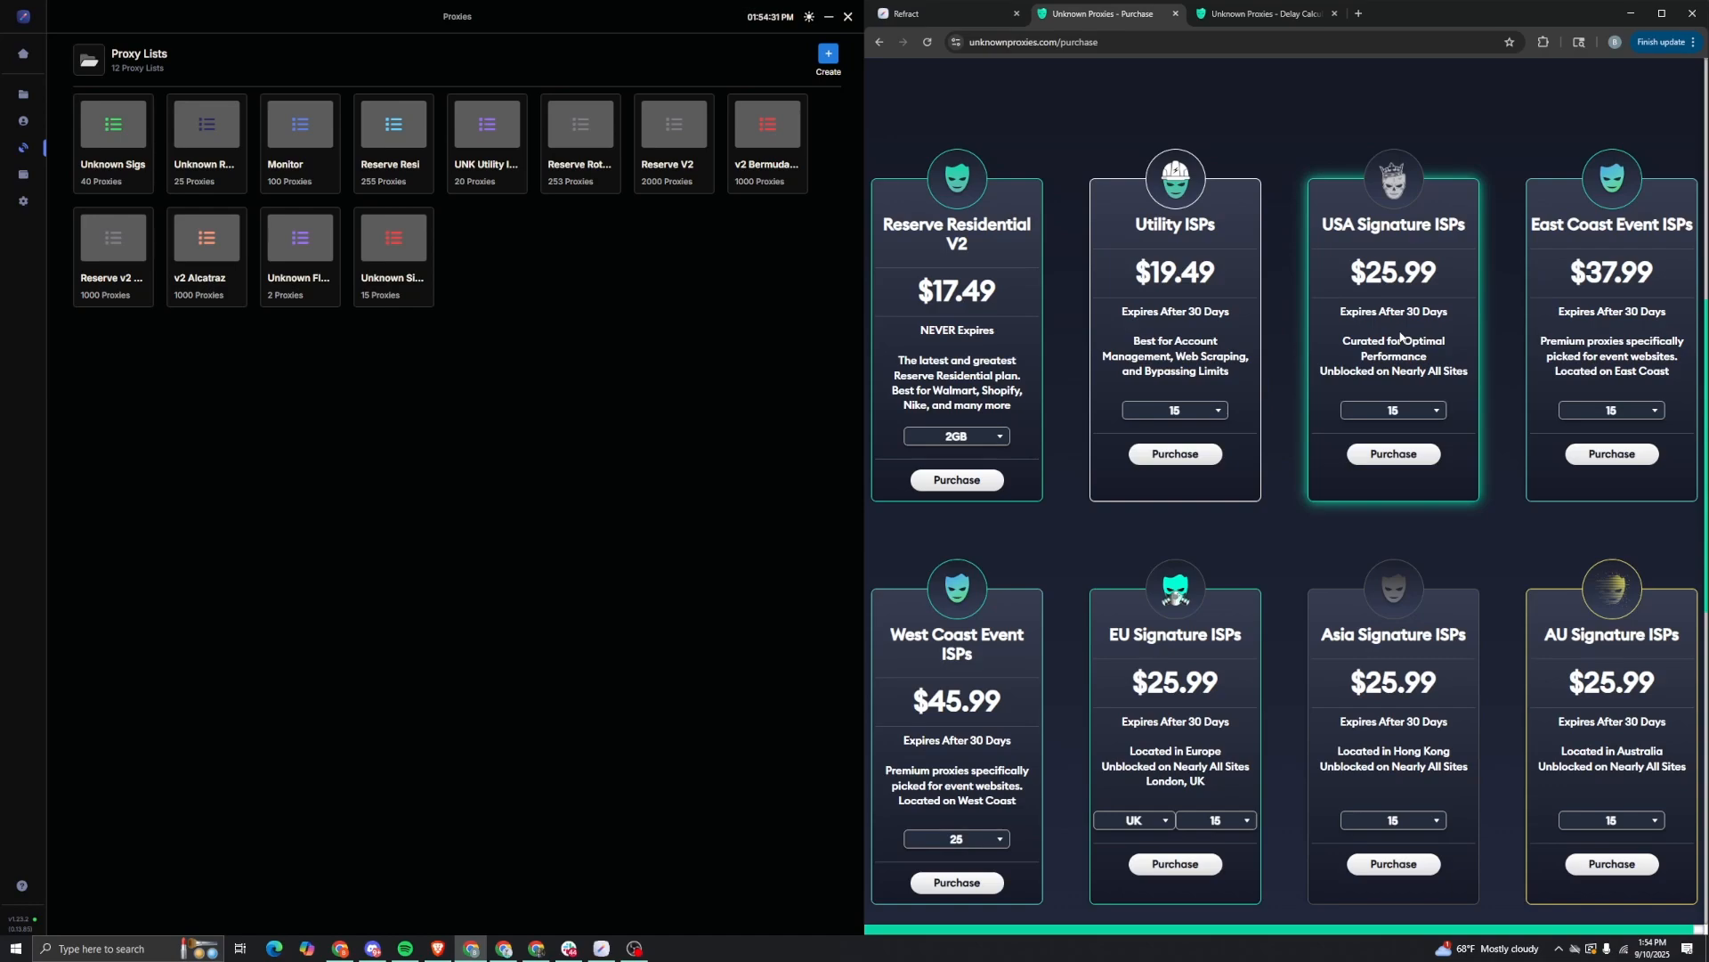
pyautogui.click(1415, 412)
pyautogui.click(1419, 467)
# Step: Open the Unknown Proxies dashboard and copy the generated datacenter proxies of the USA Signature ISPs plan
pyautogui.scroll(7, 1413, 374)
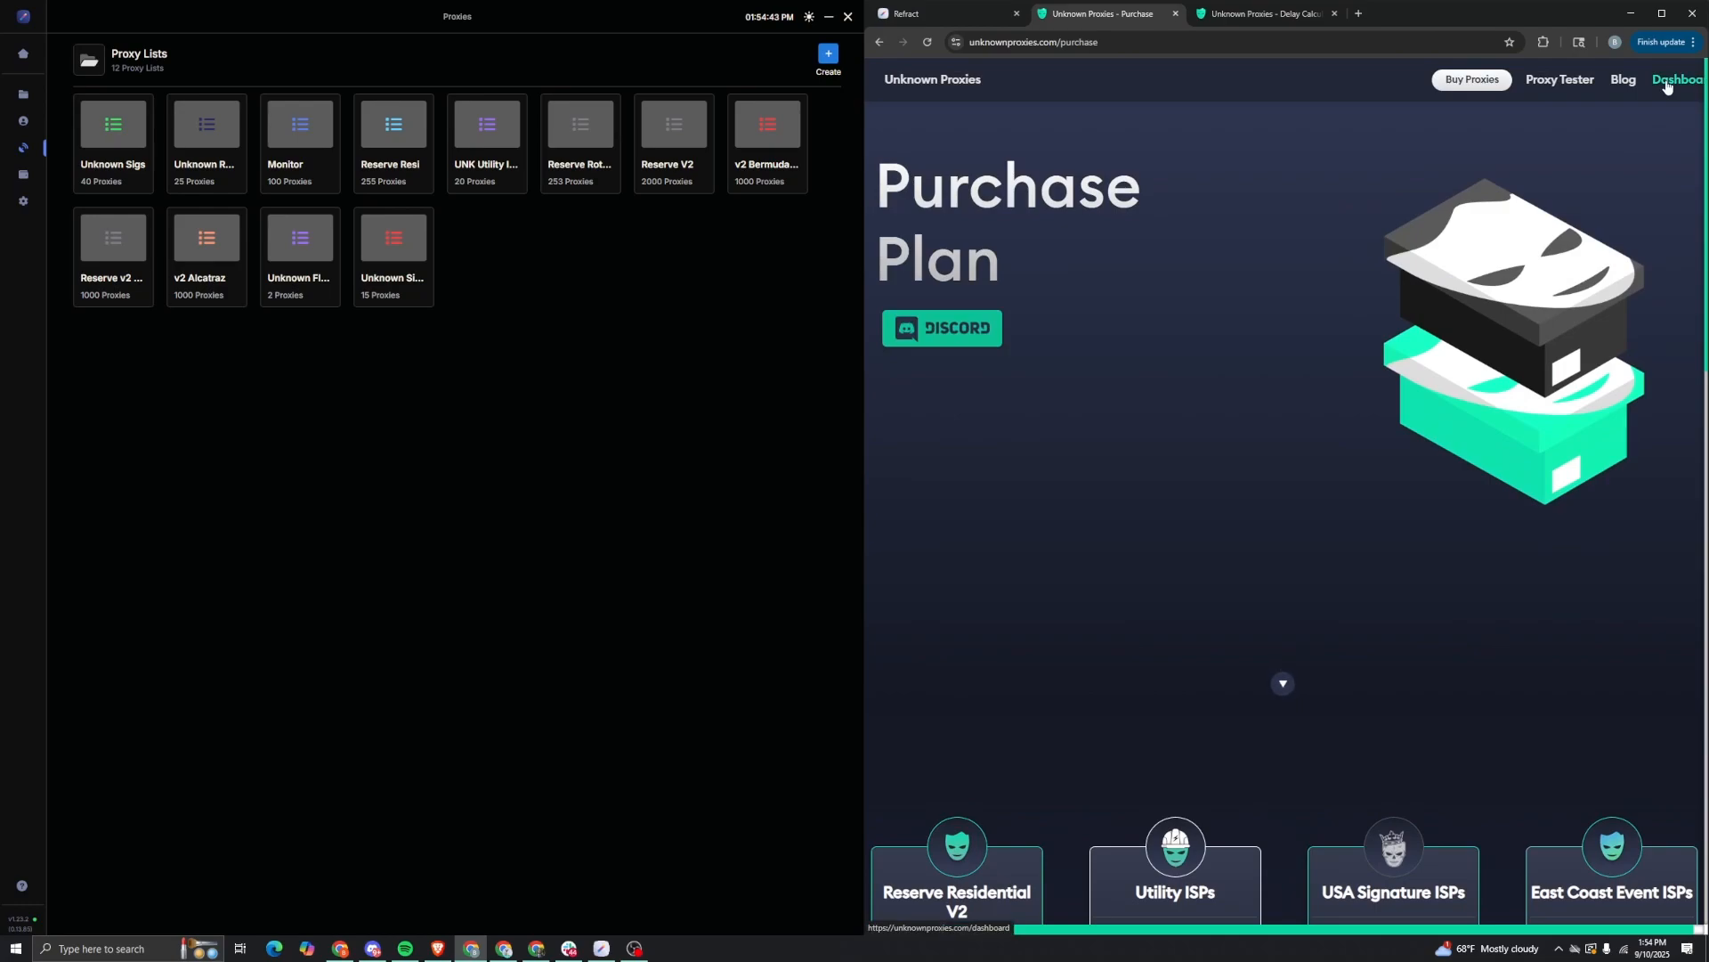
pyautogui.click(1668, 82)
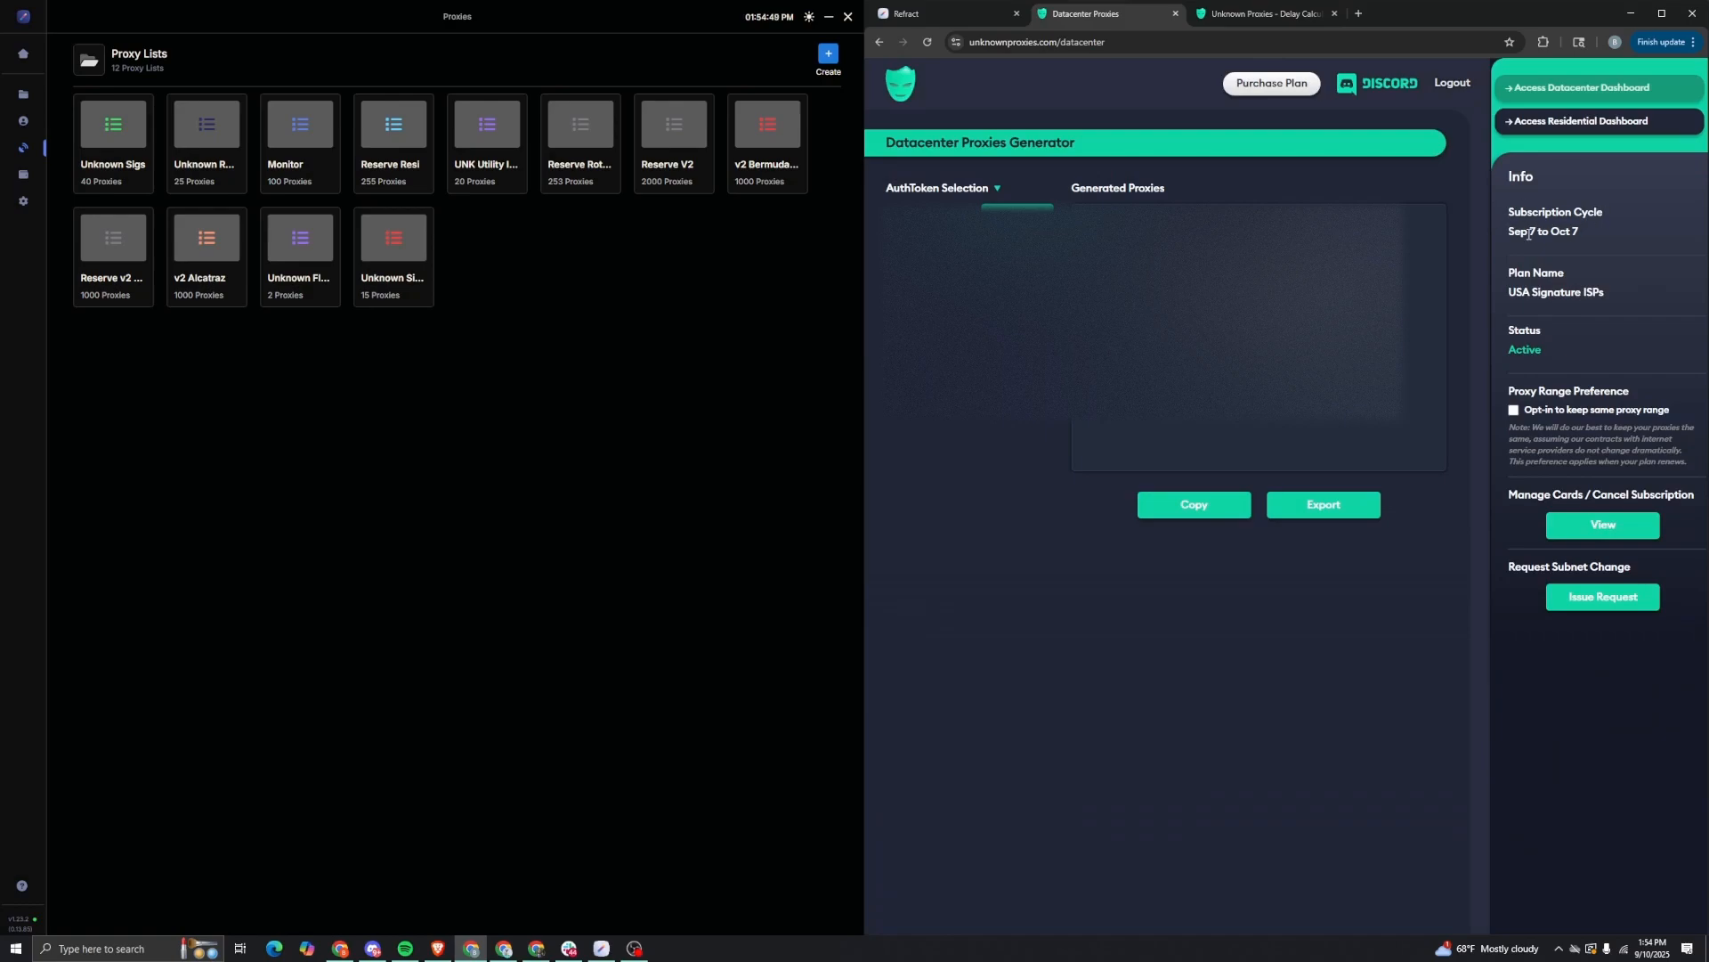
pyautogui.moveTo(1606, 286); pyautogui.dragTo(1502, 298)
pyautogui.click(1577, 313)
pyautogui.click(1210, 506)
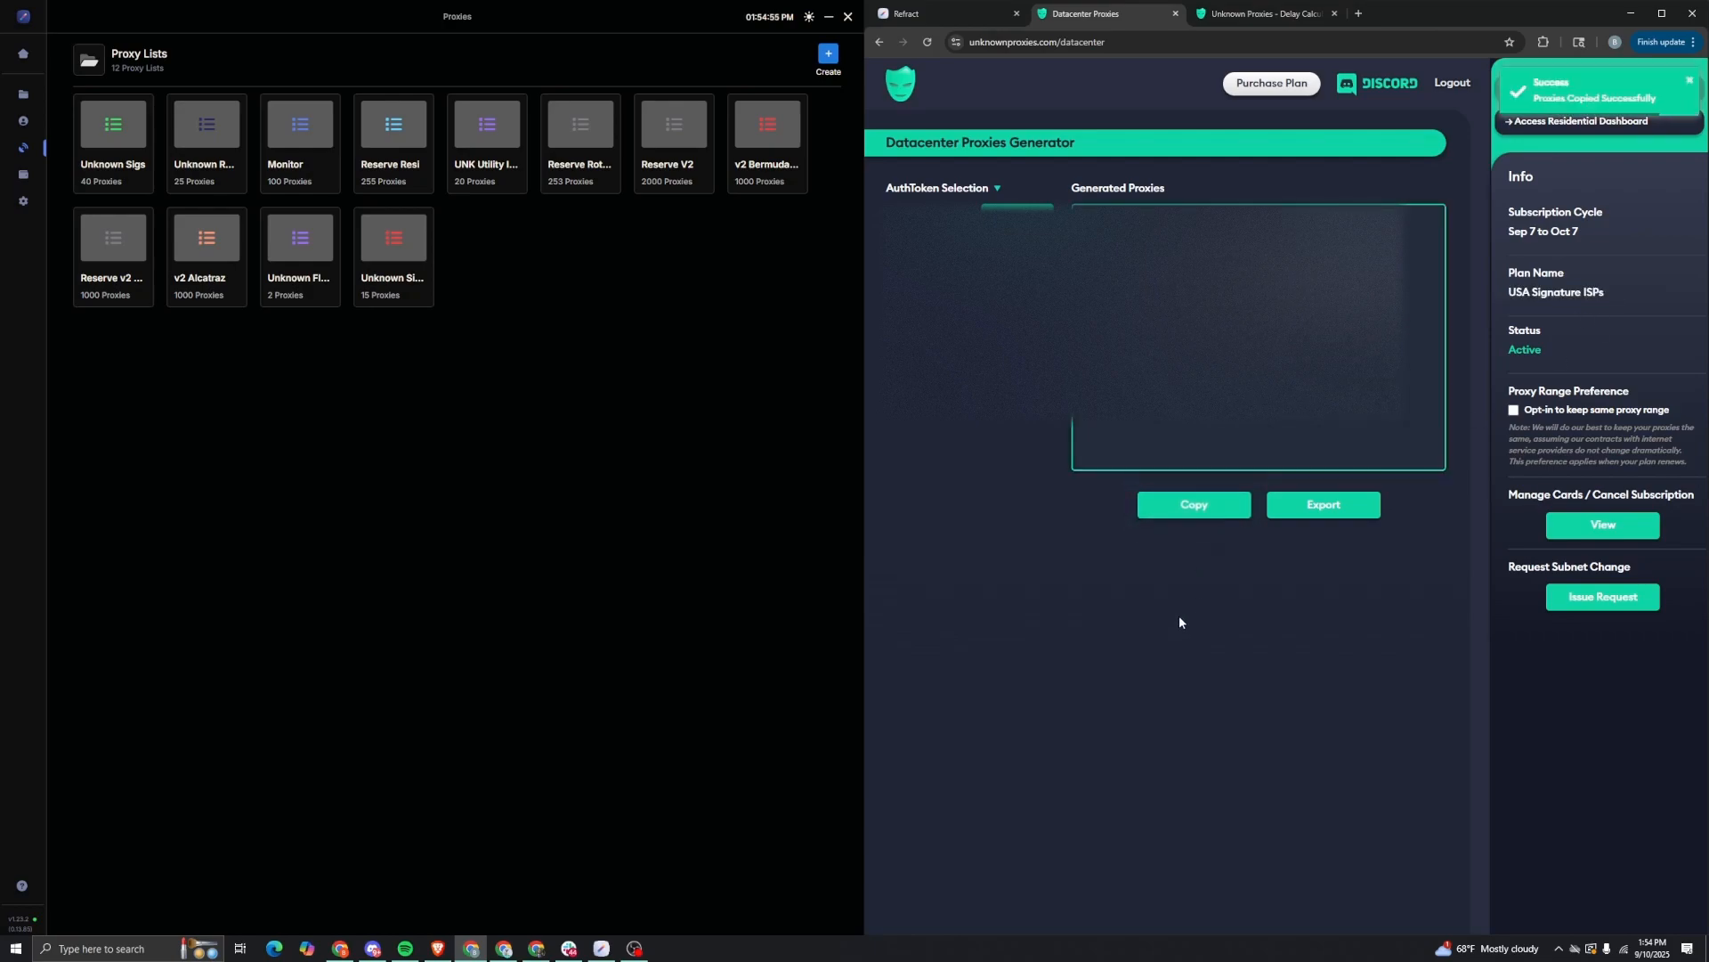
# Step: Create a proxy list named "Unknown Proxies Signature ISP Plan", paste the copied proxy credentials into it, and return to the proxy lists overview
pyautogui.click(828, 55)
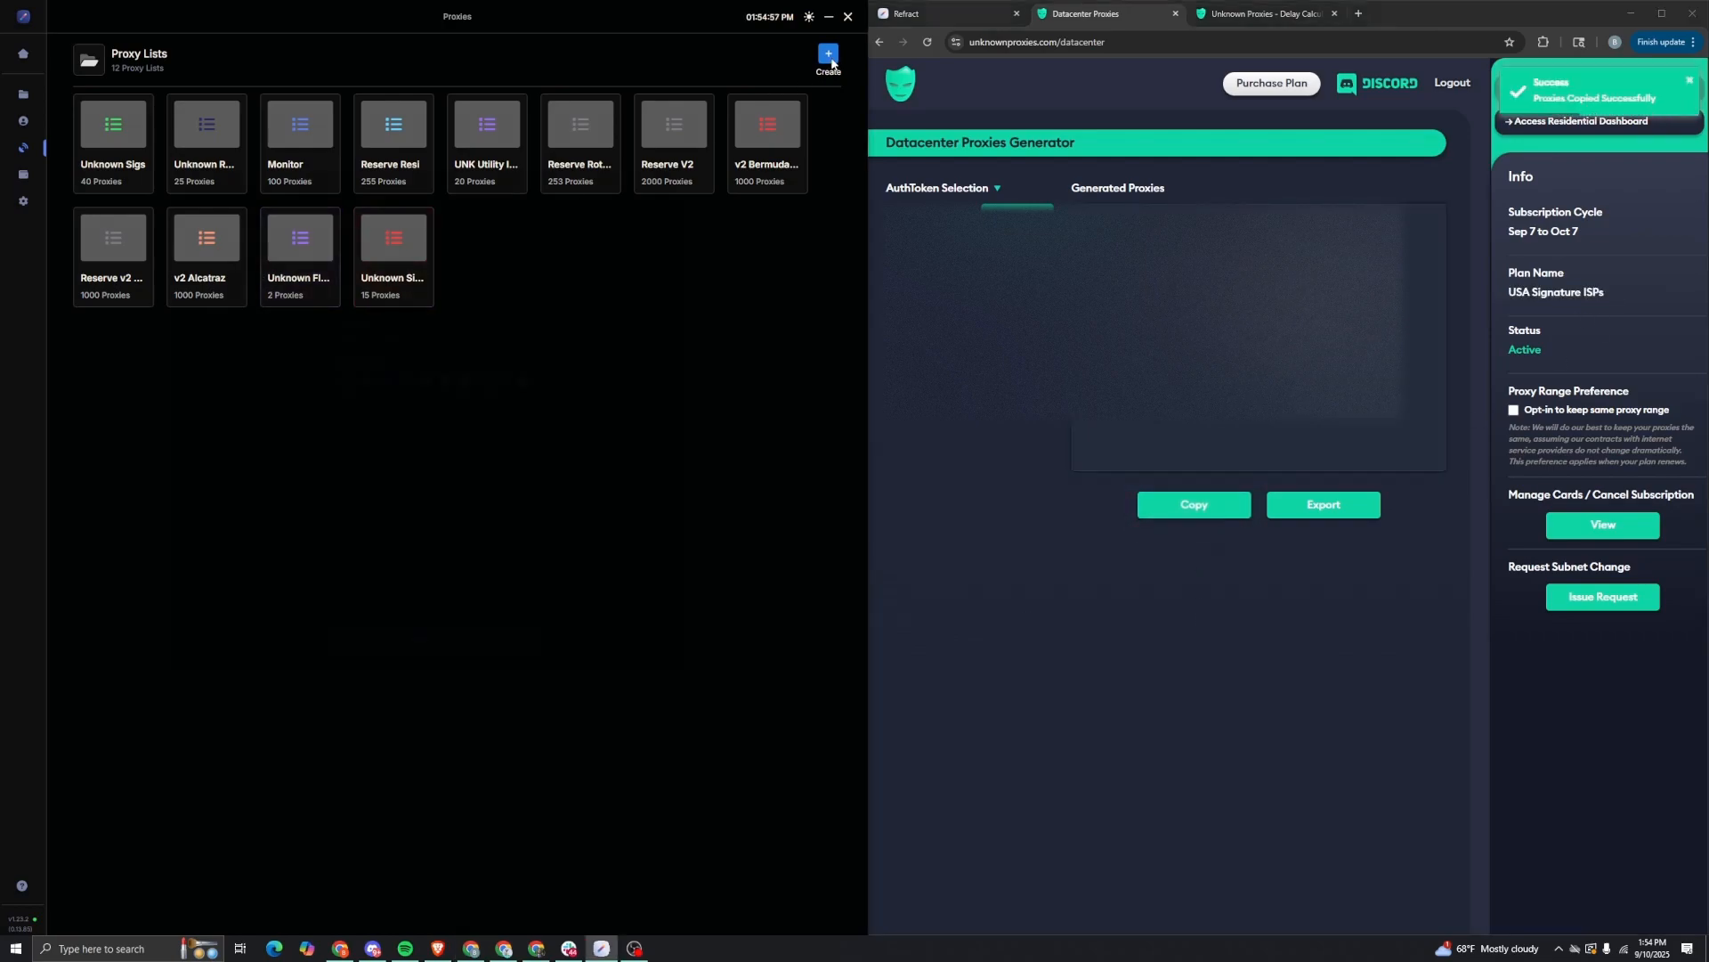
pyautogui.click(412, 331)
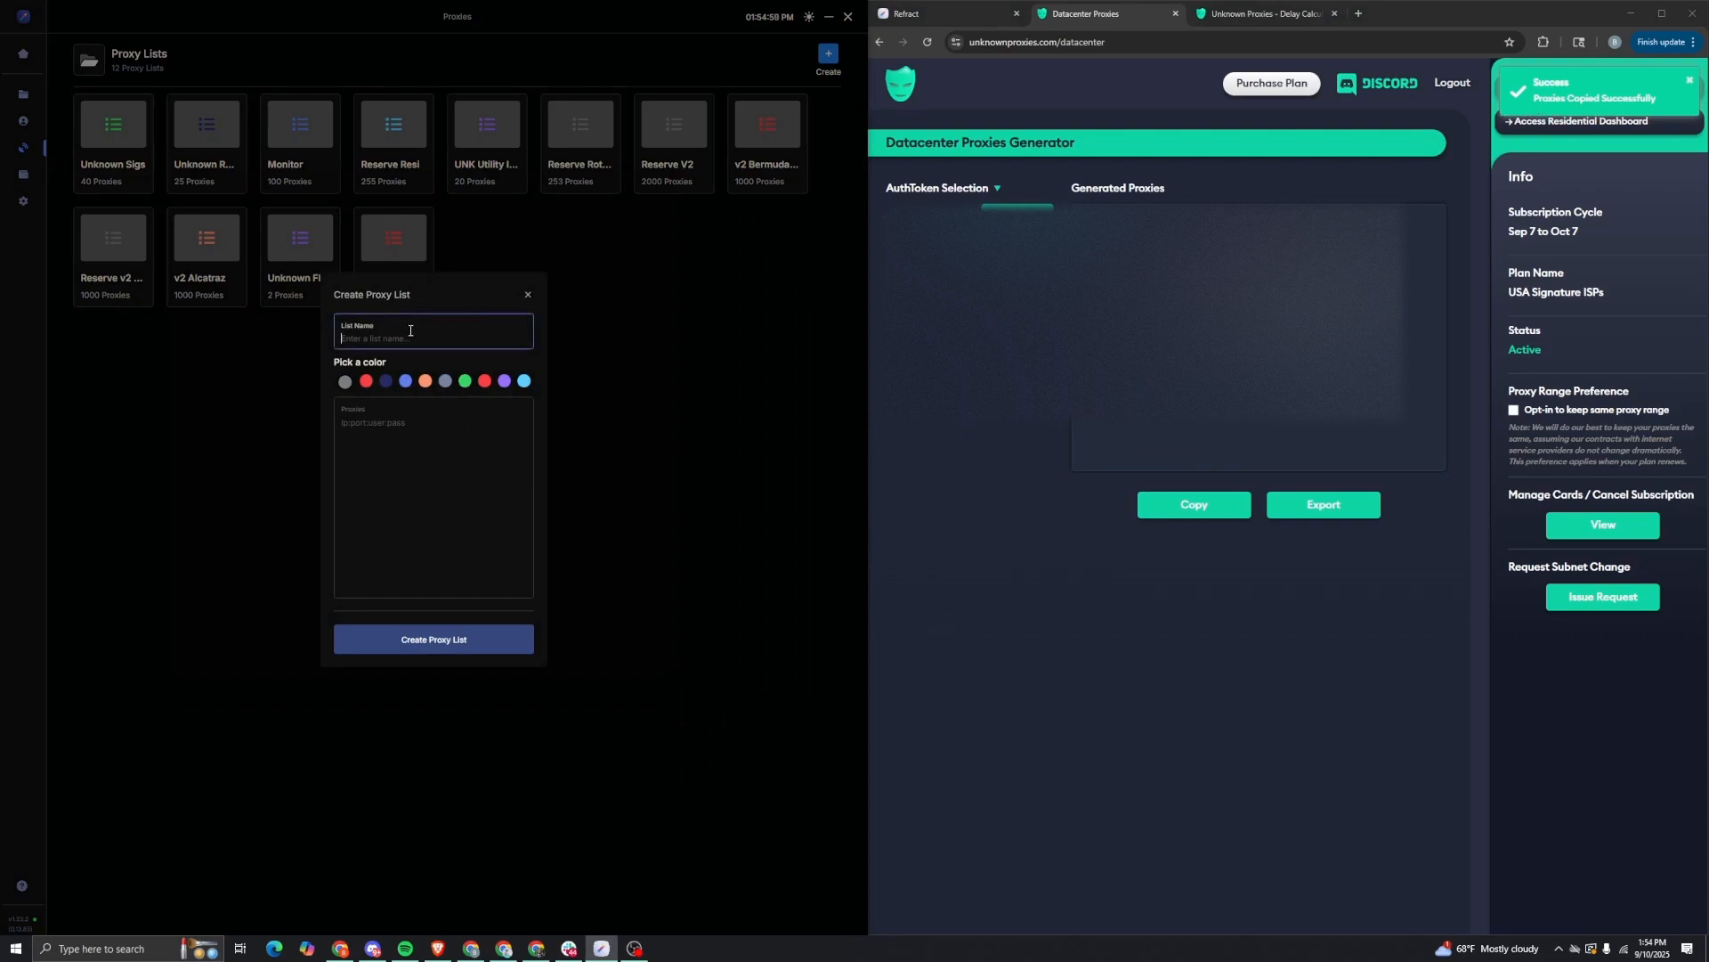
pyautogui.write('Unknown')
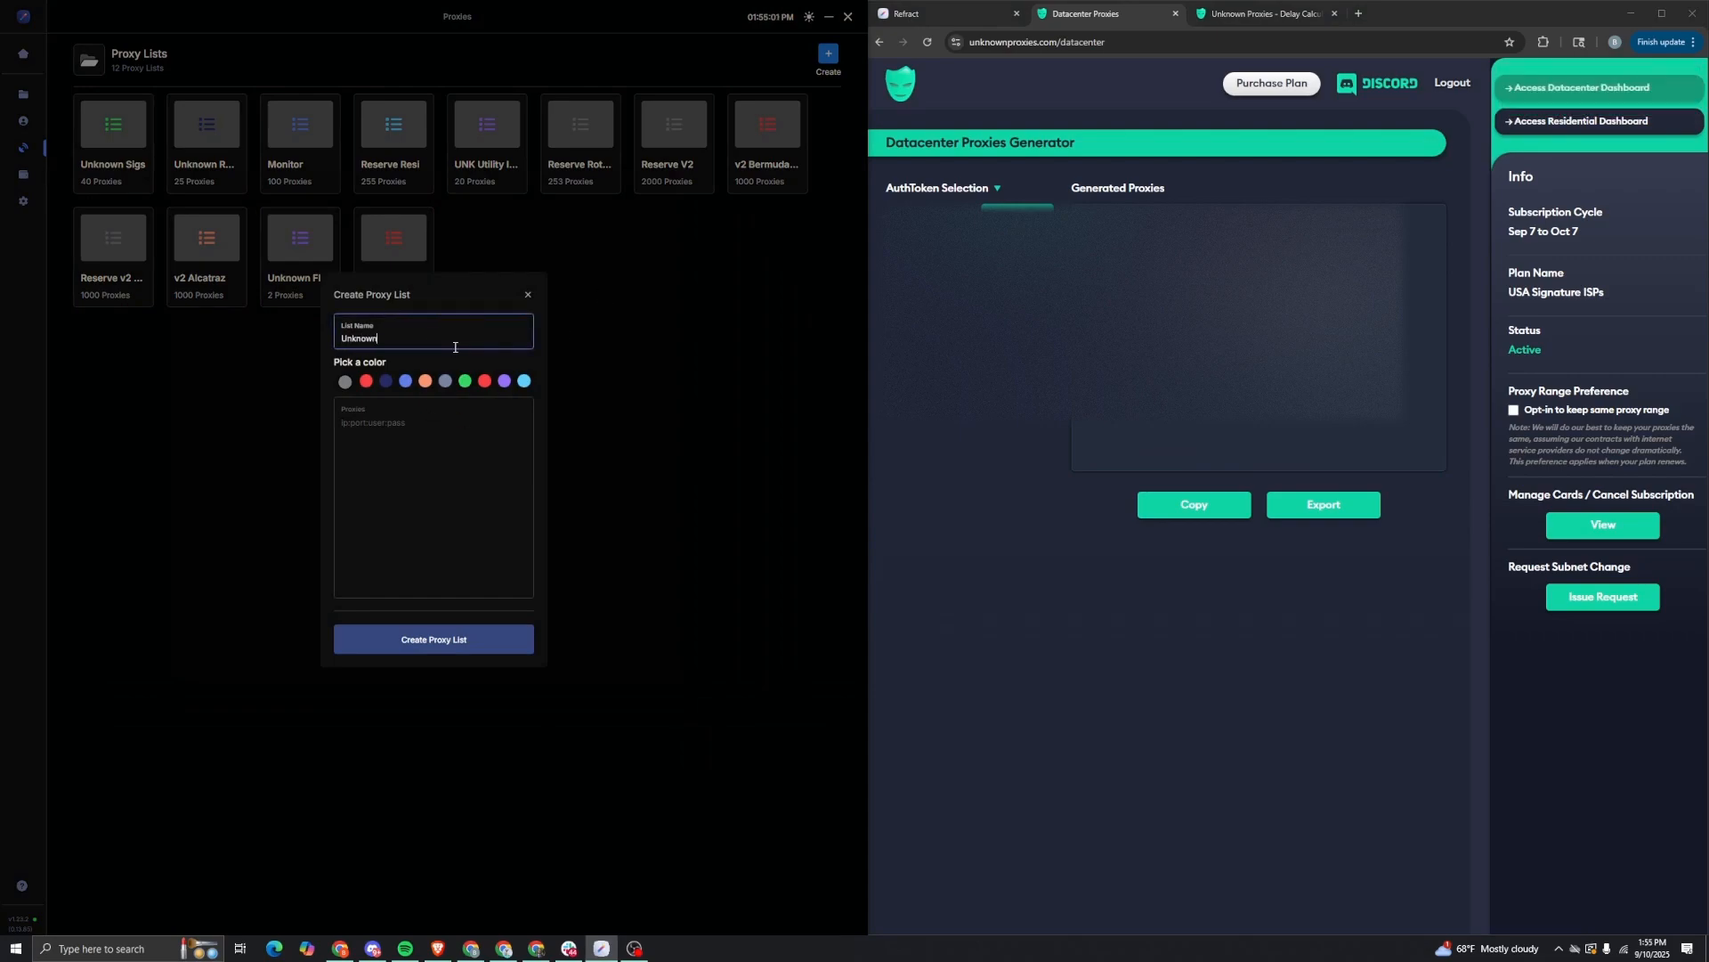
pyautogui.write(' Proxies Signature ISP Plan')
pyautogui.click(433, 638)
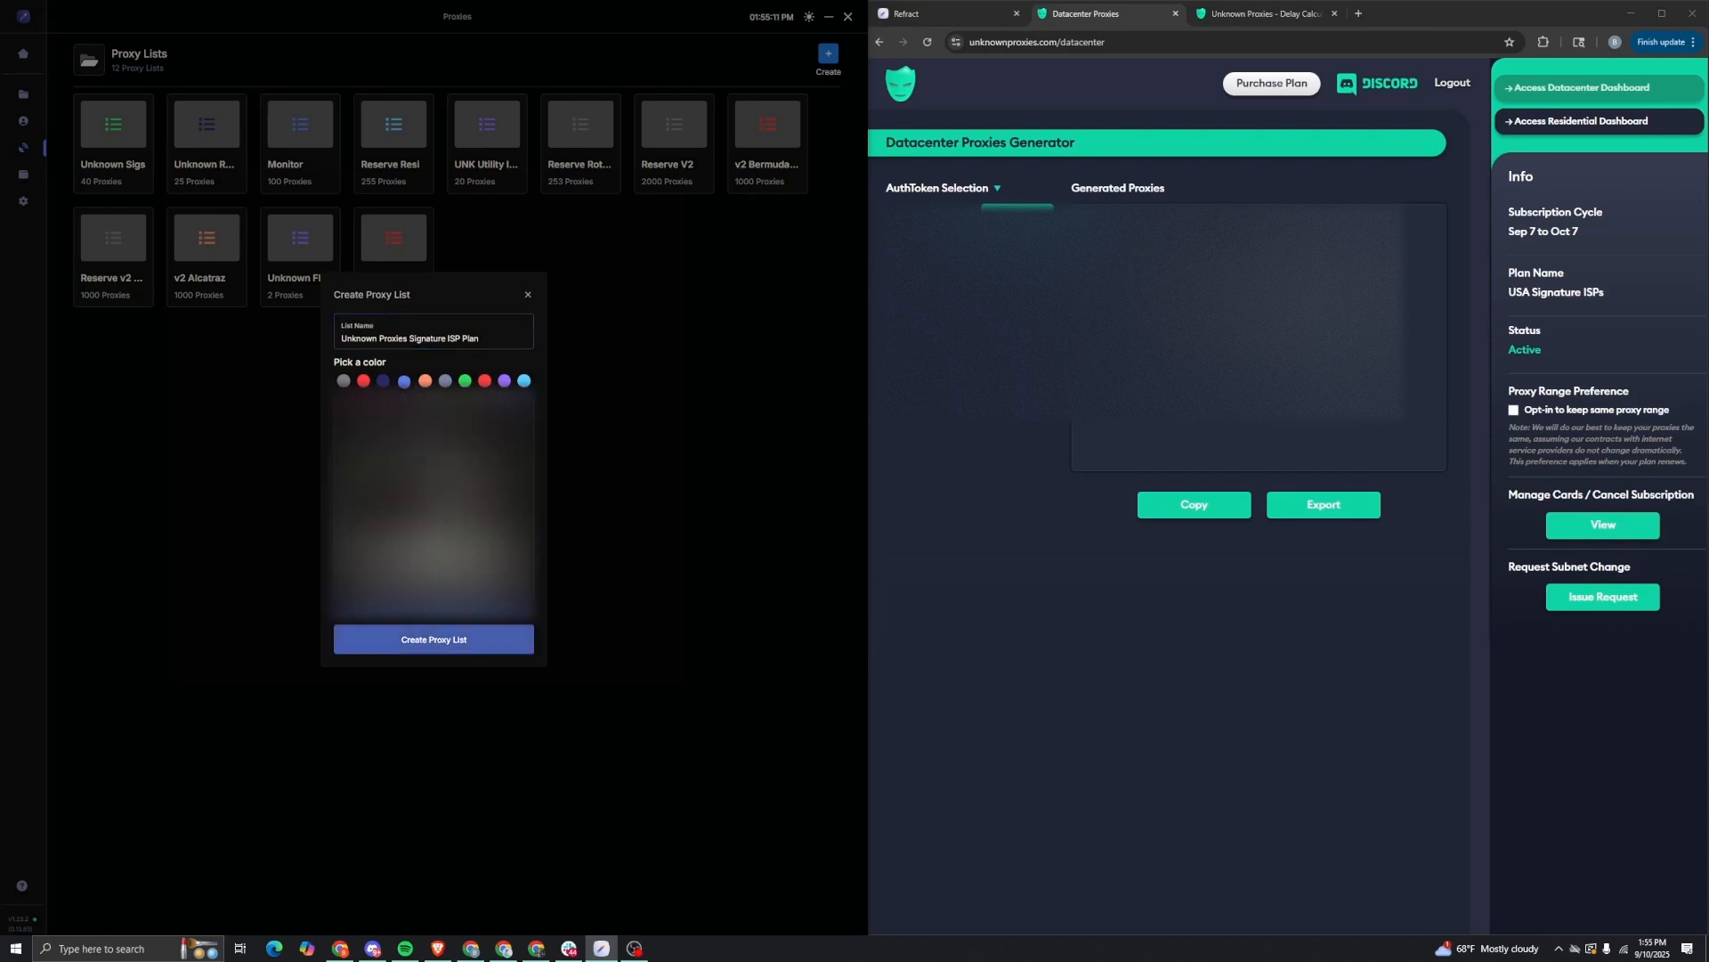
pyautogui.click(443, 639)
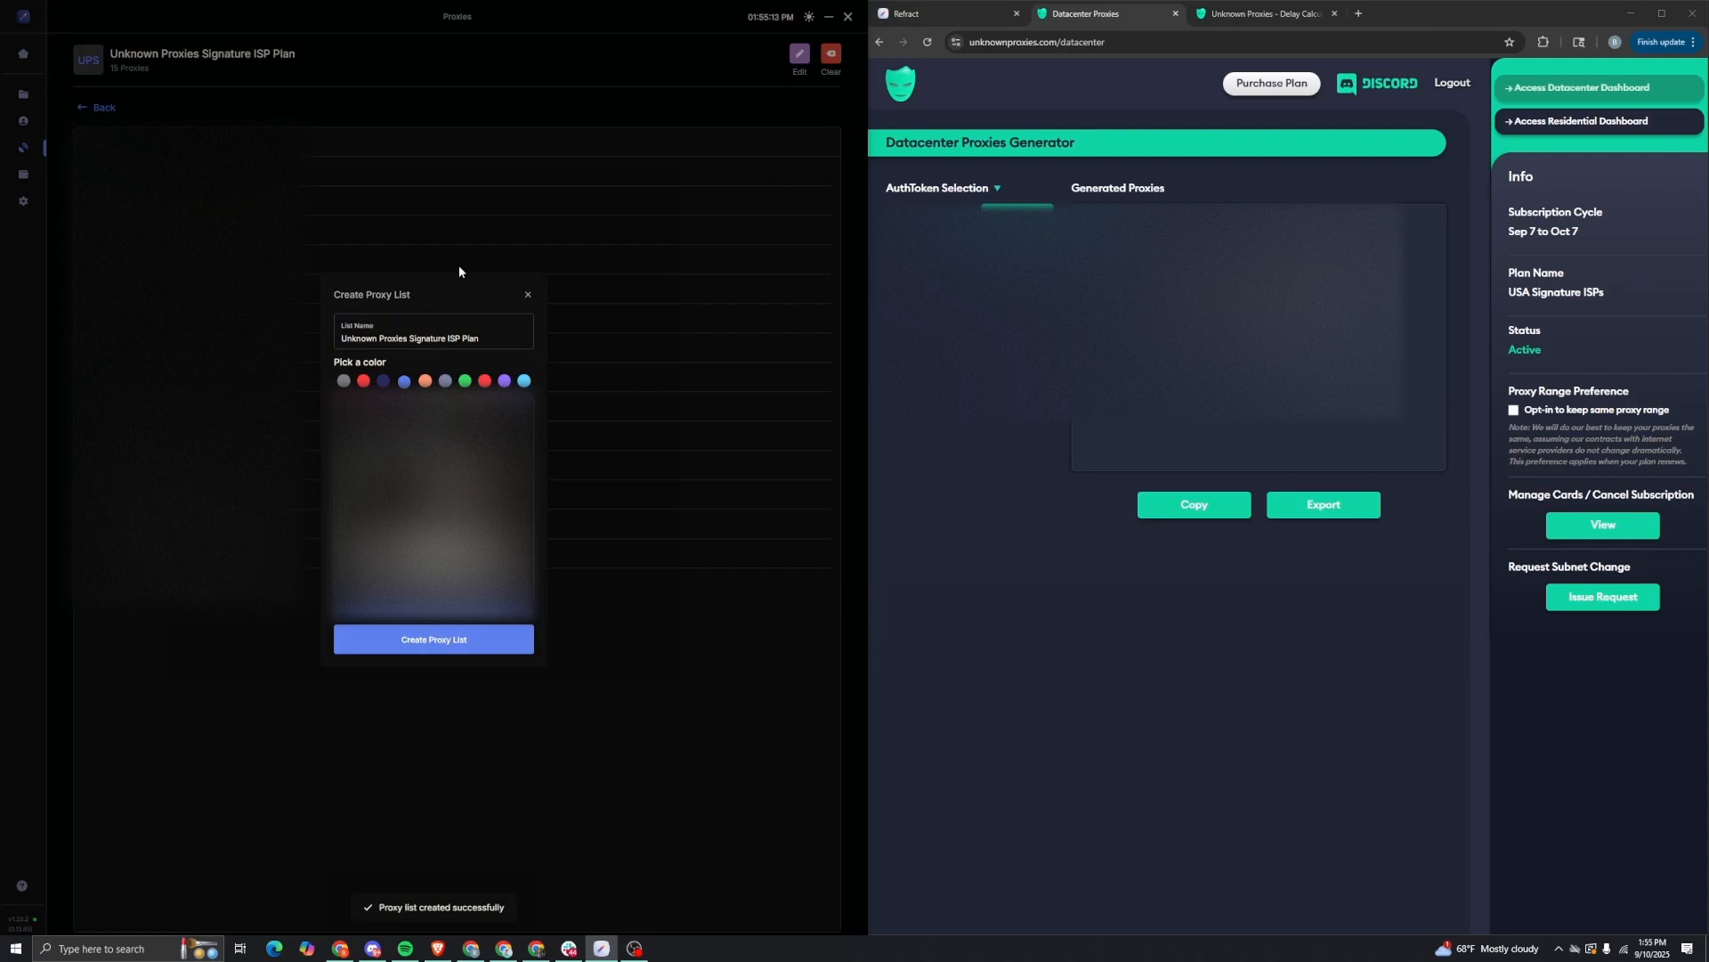
pyautogui.click(525, 292)
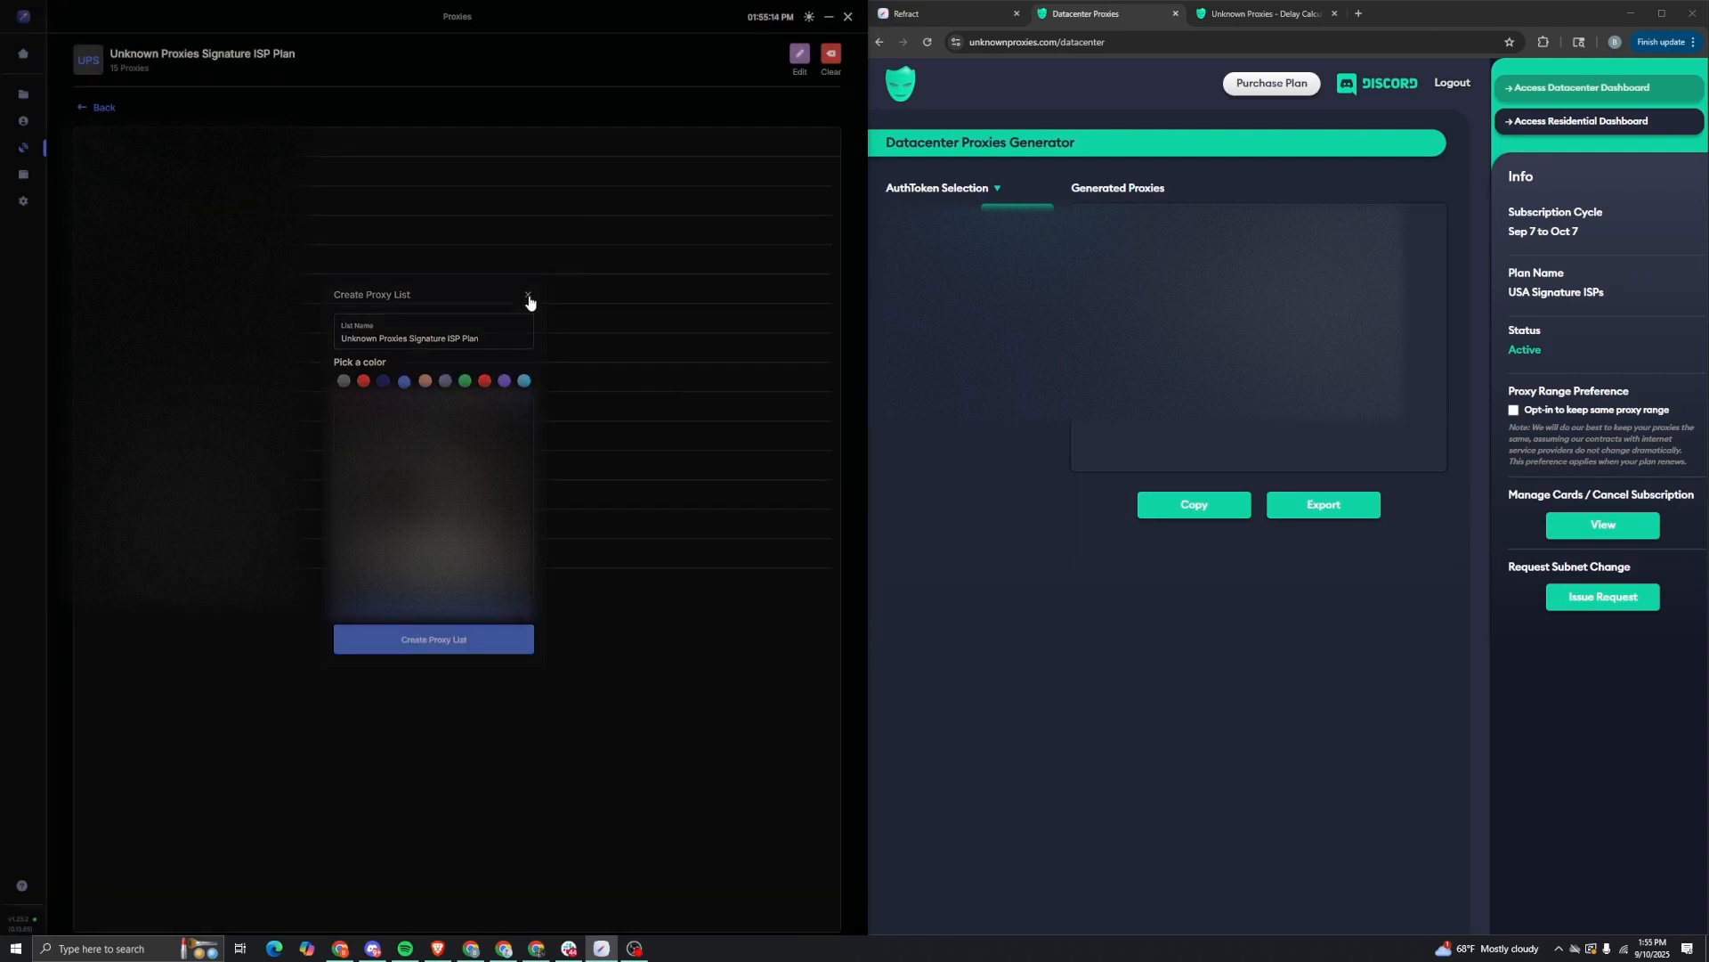
pyautogui.click(102, 106)
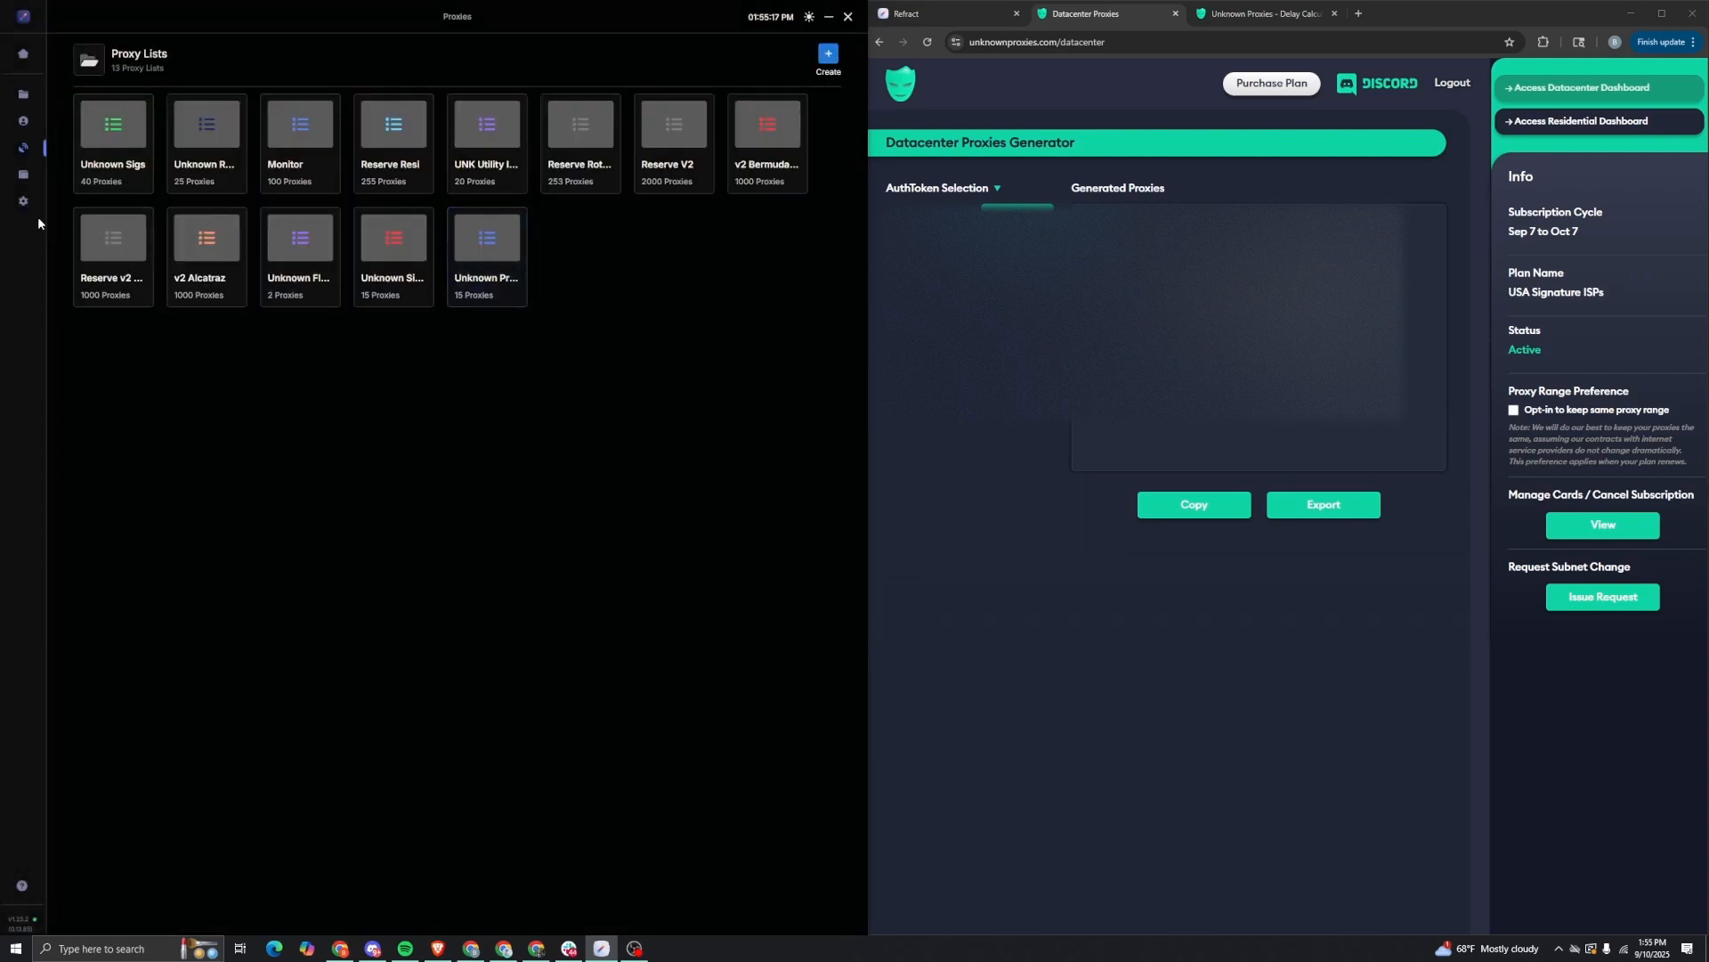
# Step: Review the Target Test123 account group and set the Test123 task group's monitor proxy list to Unknown Proxies Signature ISP Plan
pyautogui.click(19, 119)
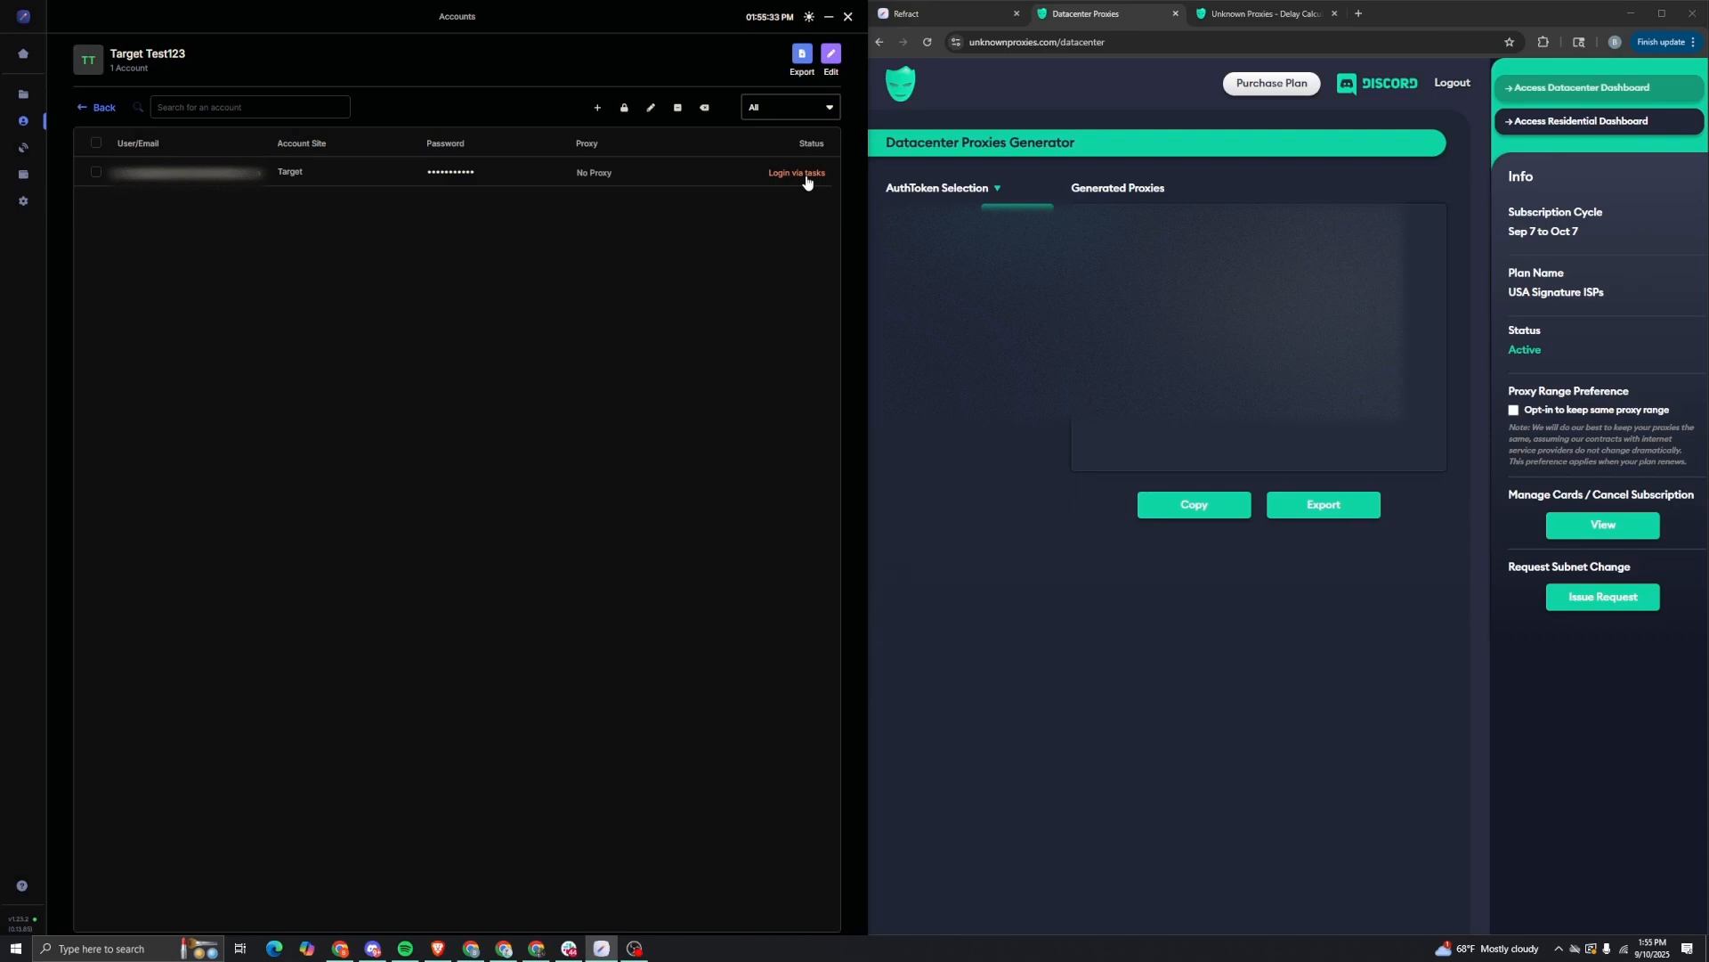
pyautogui.click(20, 97)
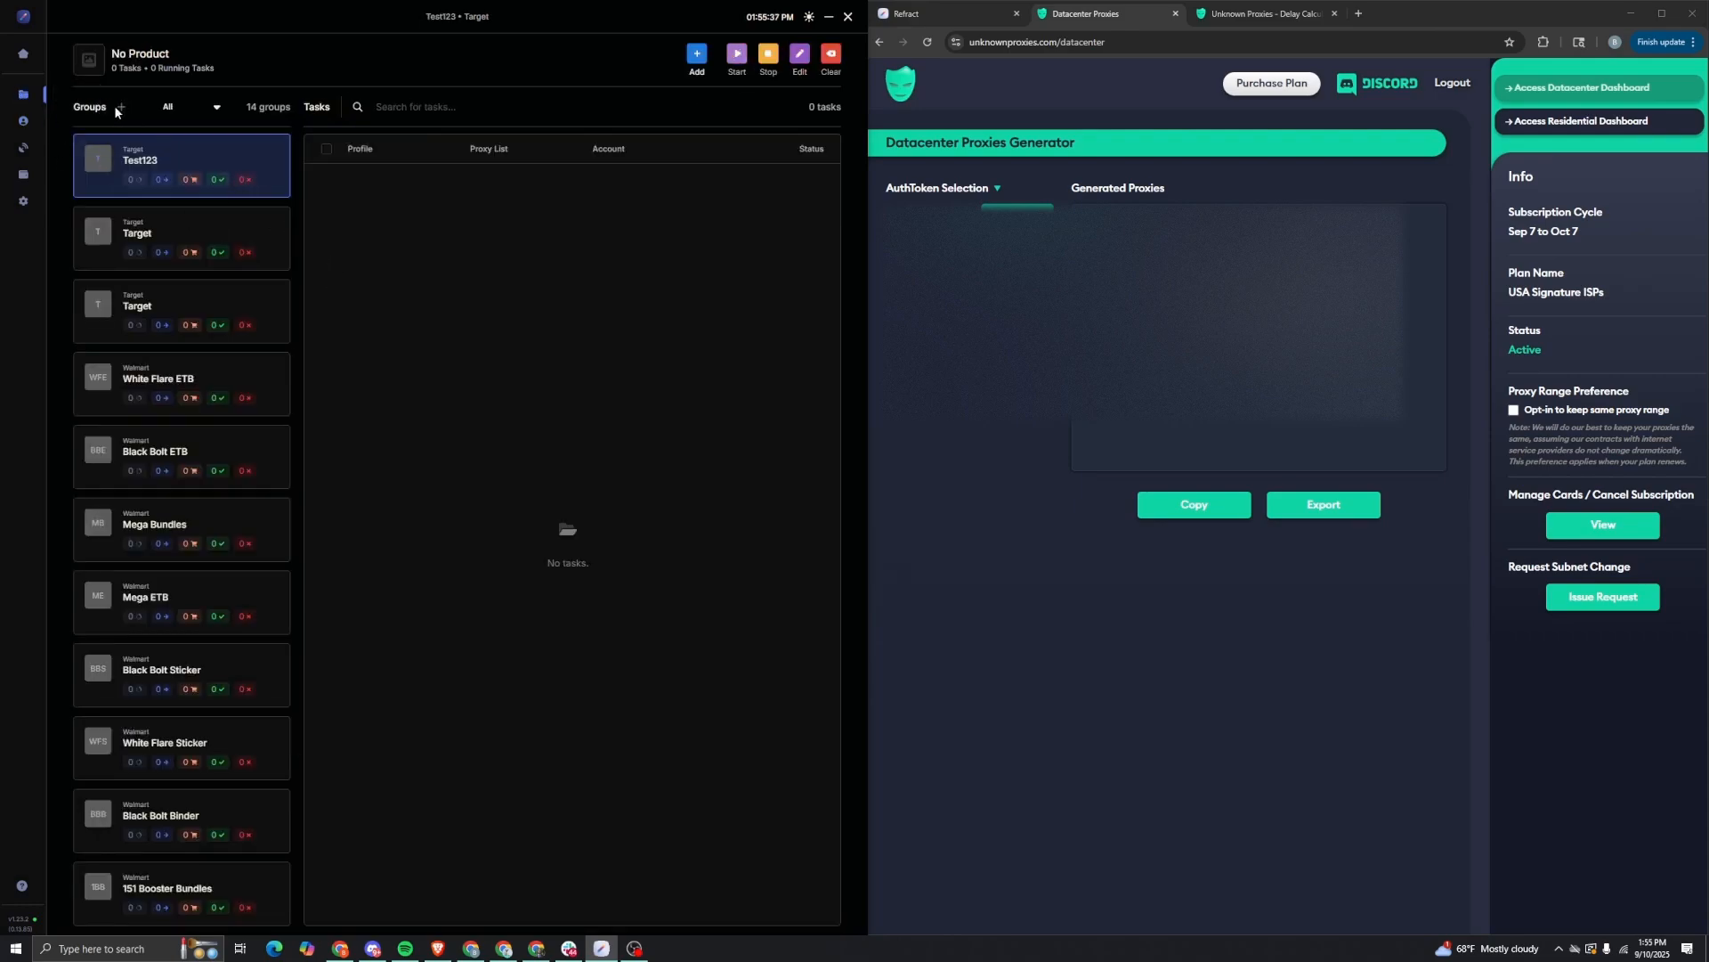
pyautogui.click(168, 161)
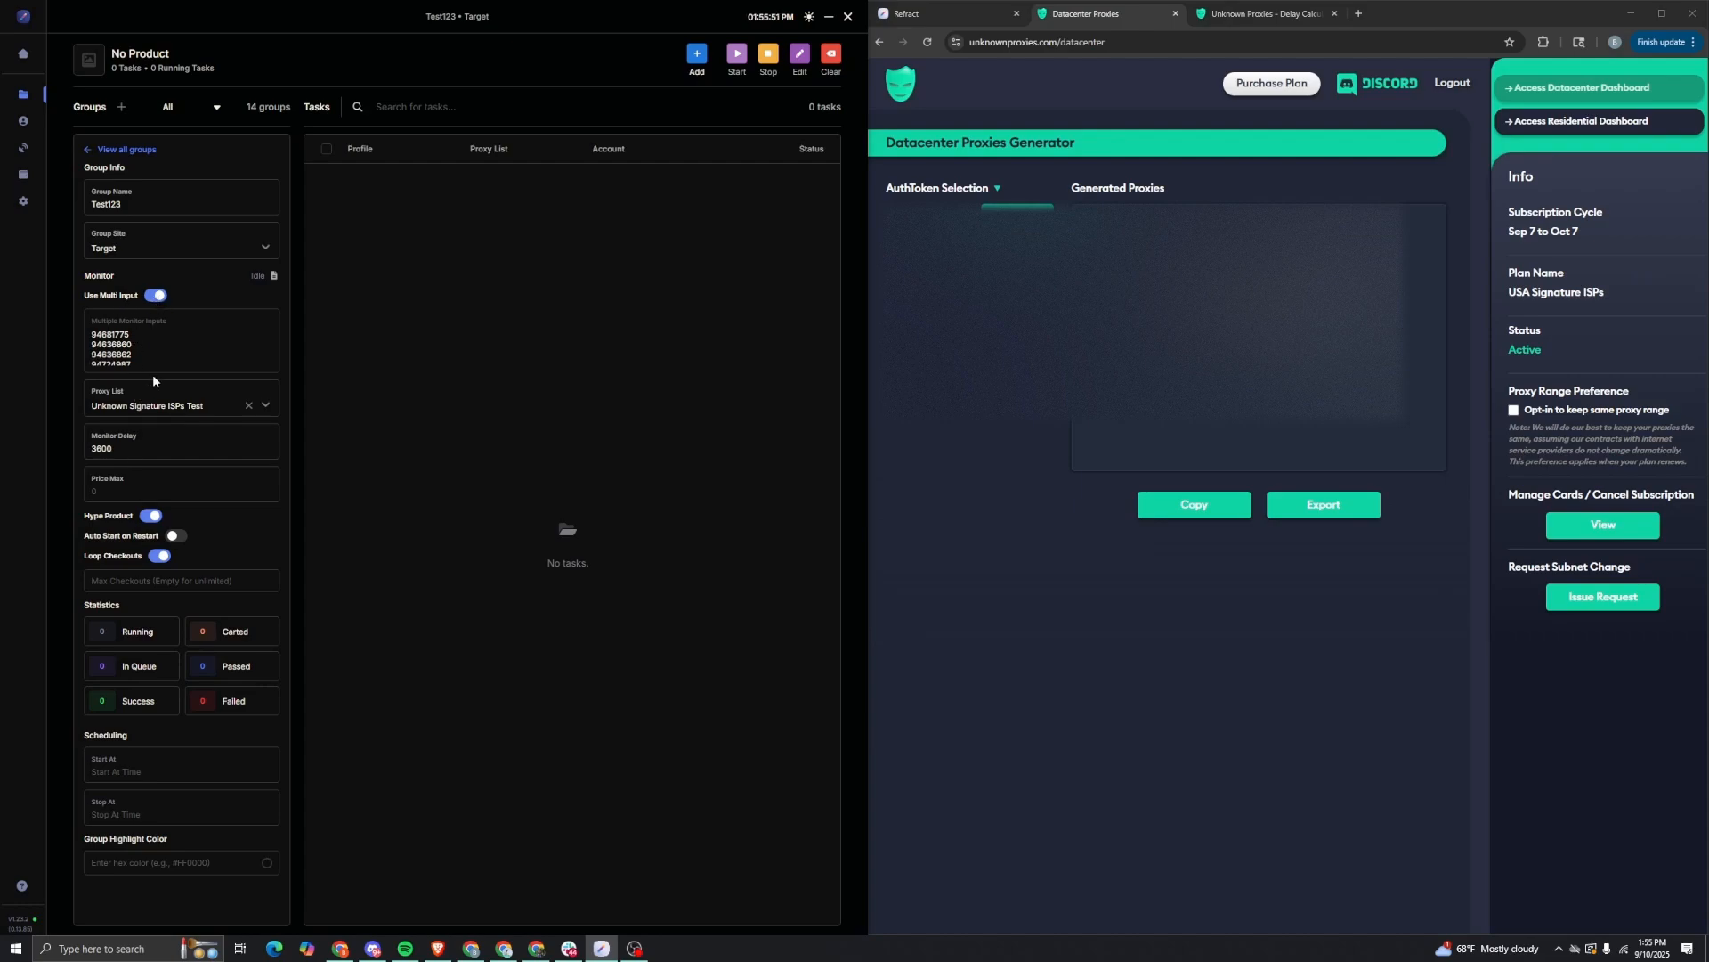
pyautogui.click(160, 411)
pyautogui.scroll(-2, 173, 604)
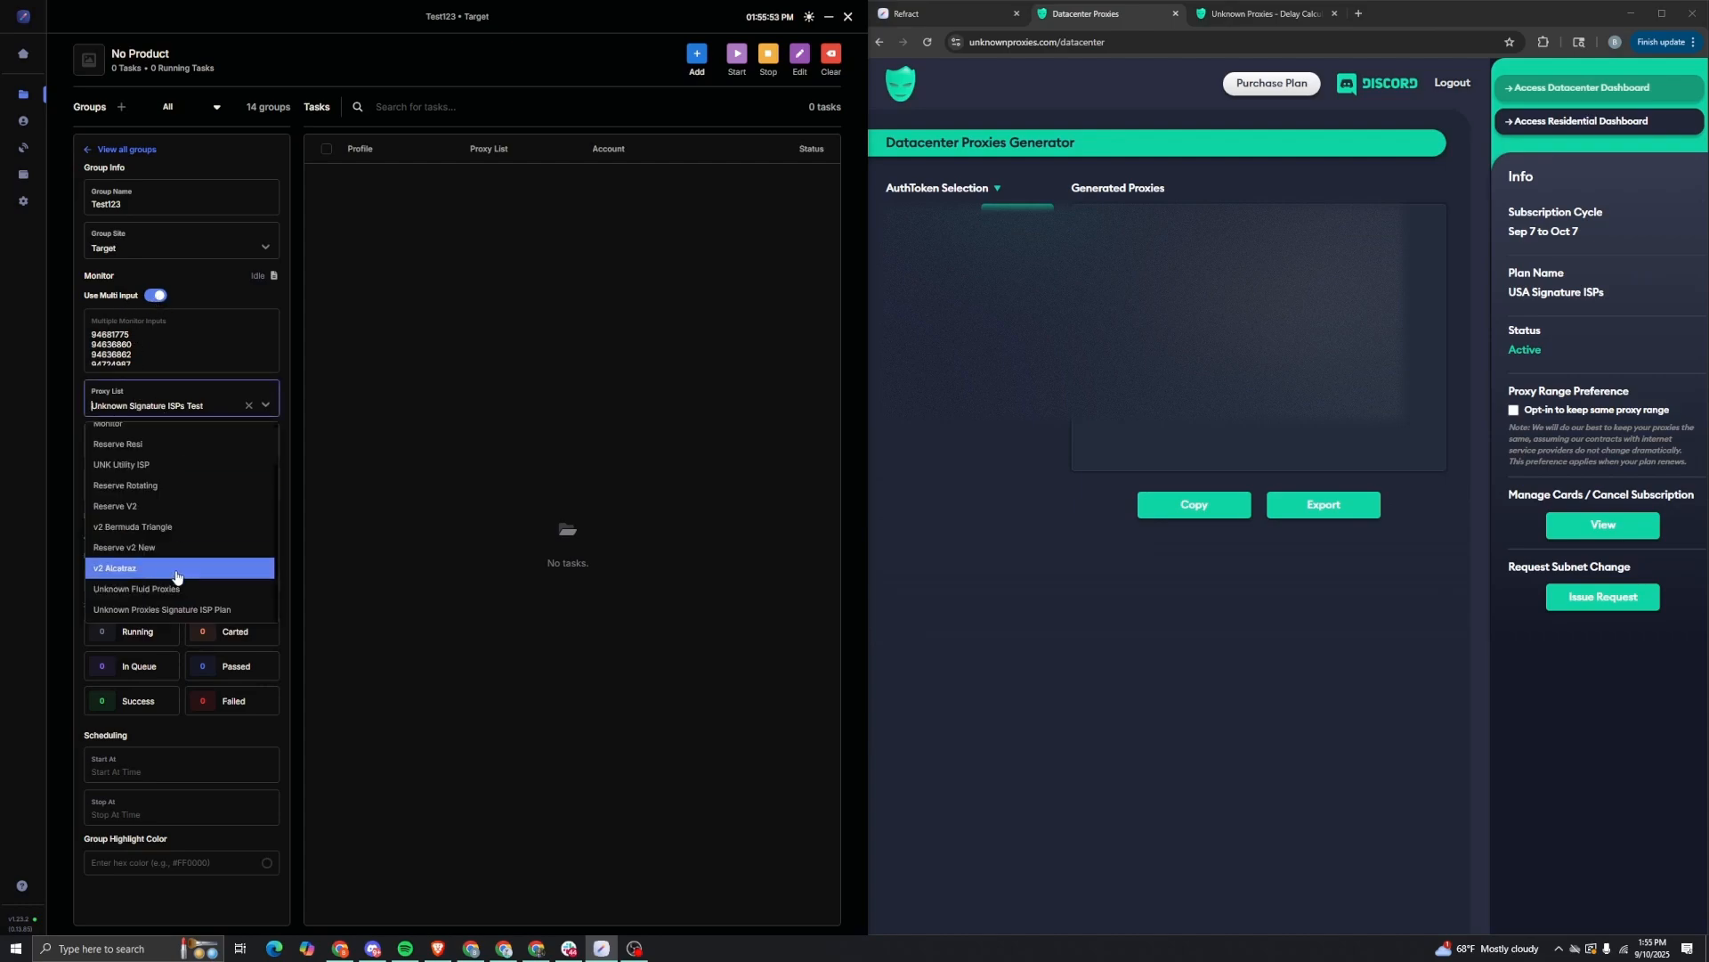
pyautogui.click(173, 602)
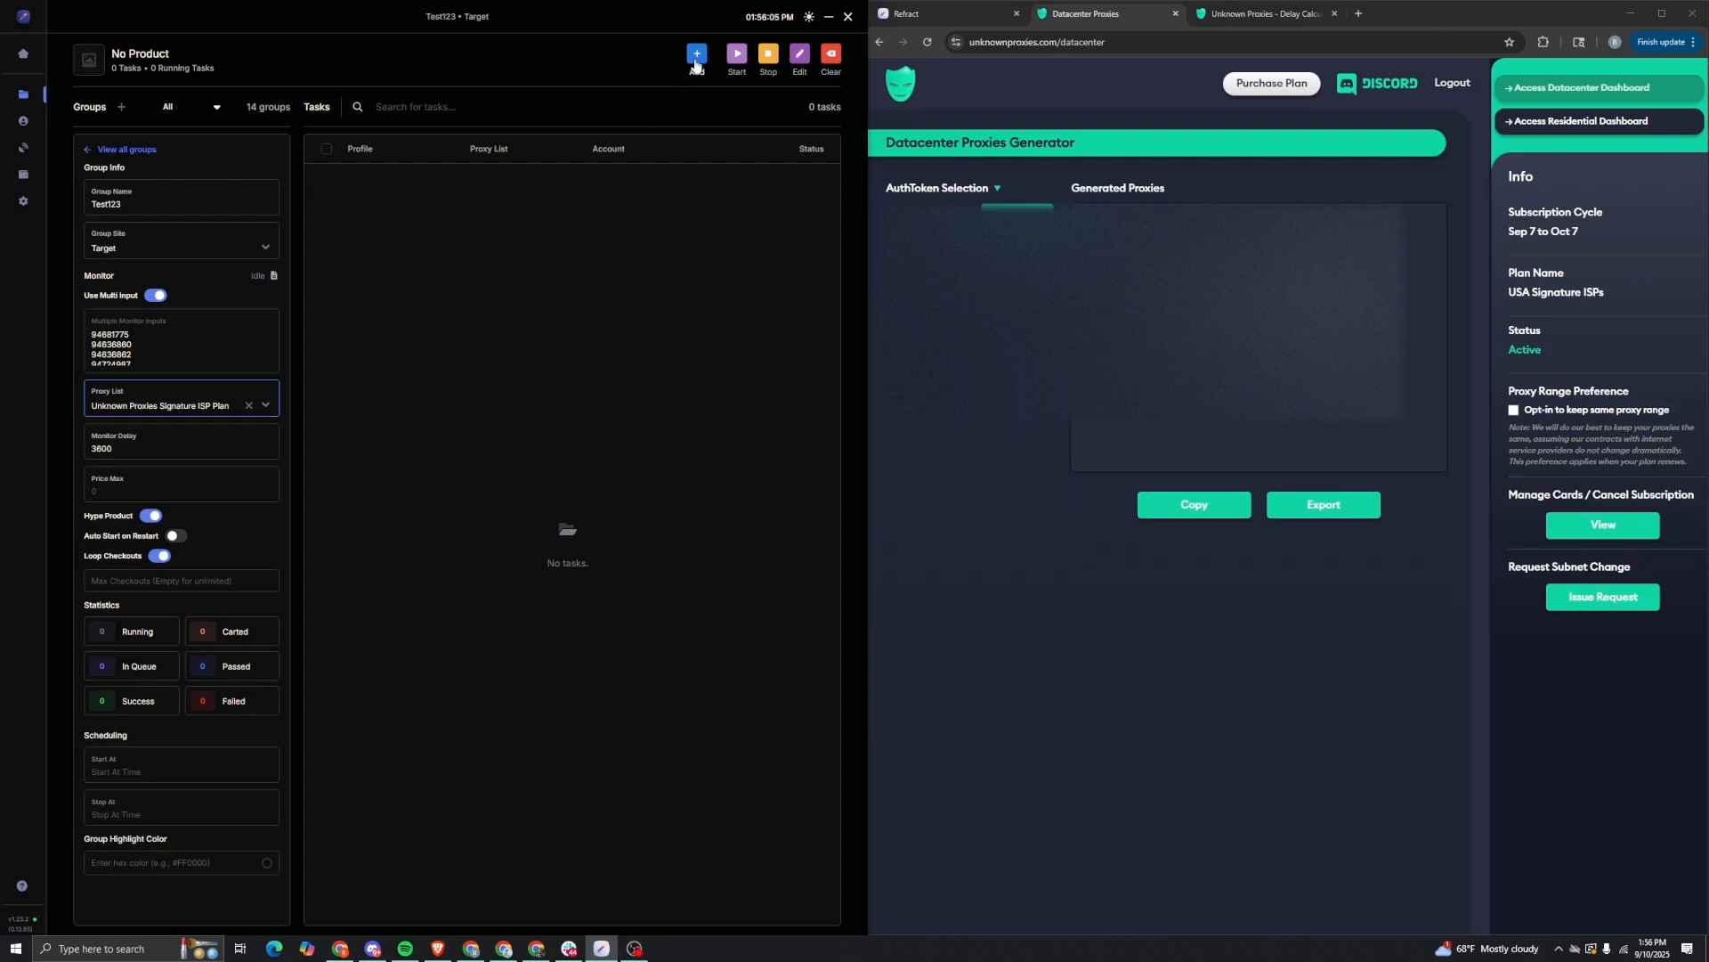
# Step: Start a new task with profile group Test123, proxy list Unknown Proxies Signature ISP Plan and account group Target Test123
pyautogui.click(696, 55)
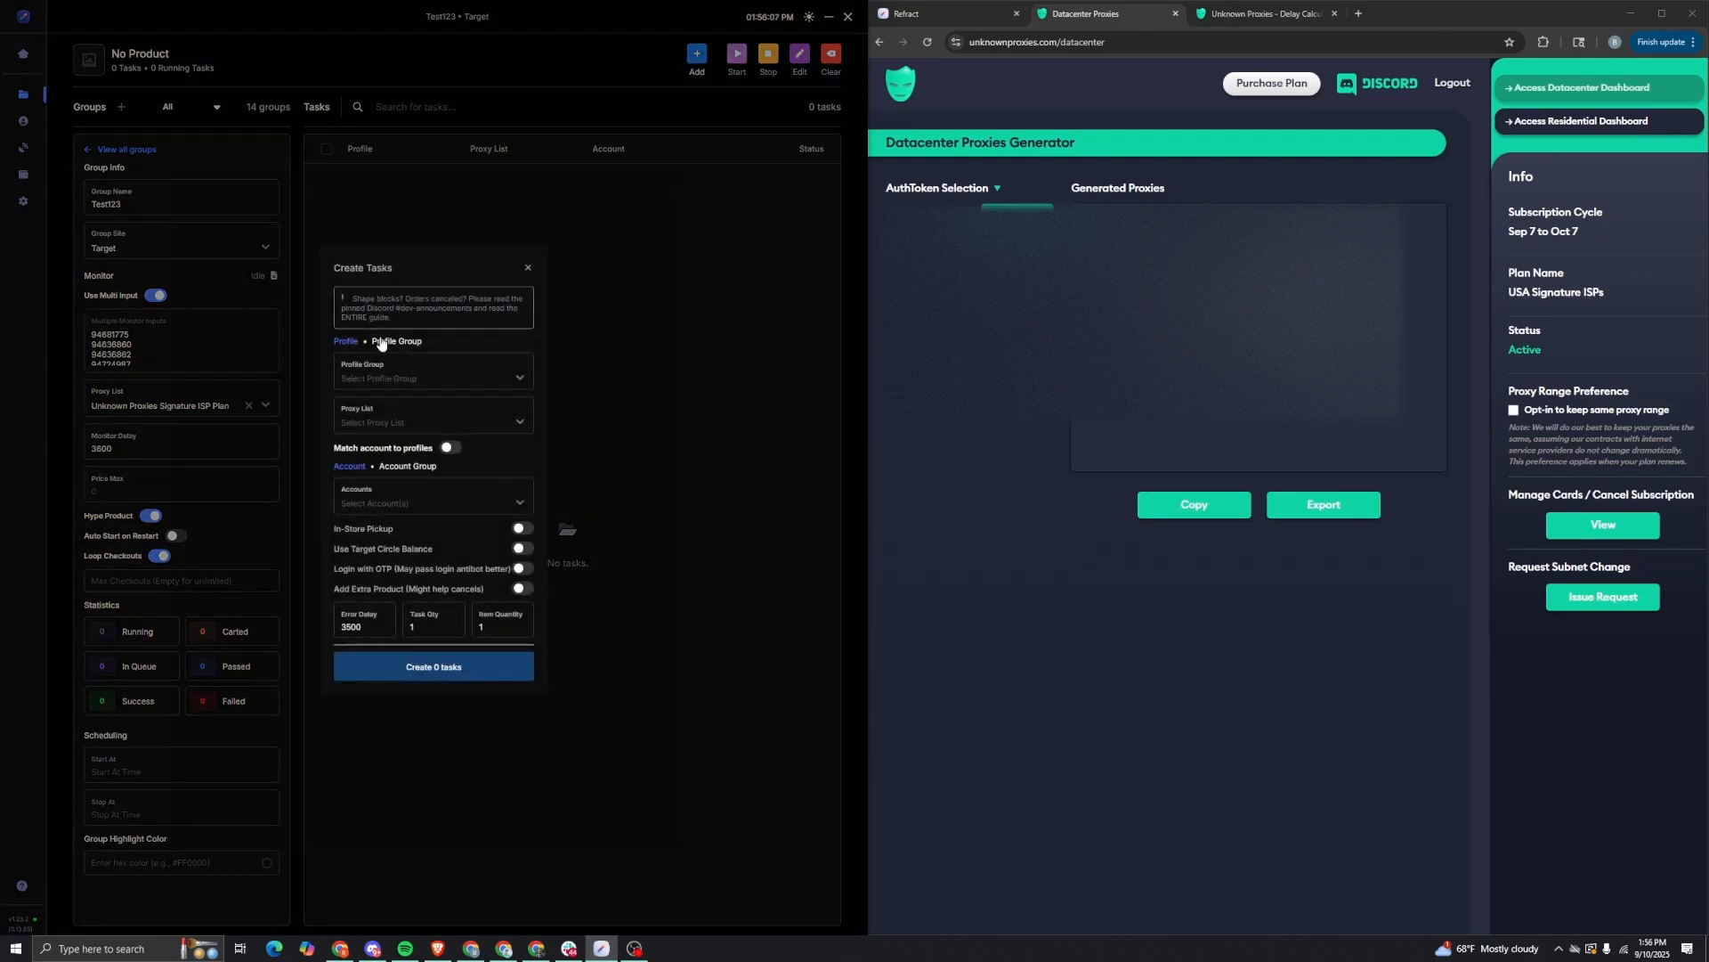
pyautogui.click(401, 373)
pyautogui.click(402, 432)
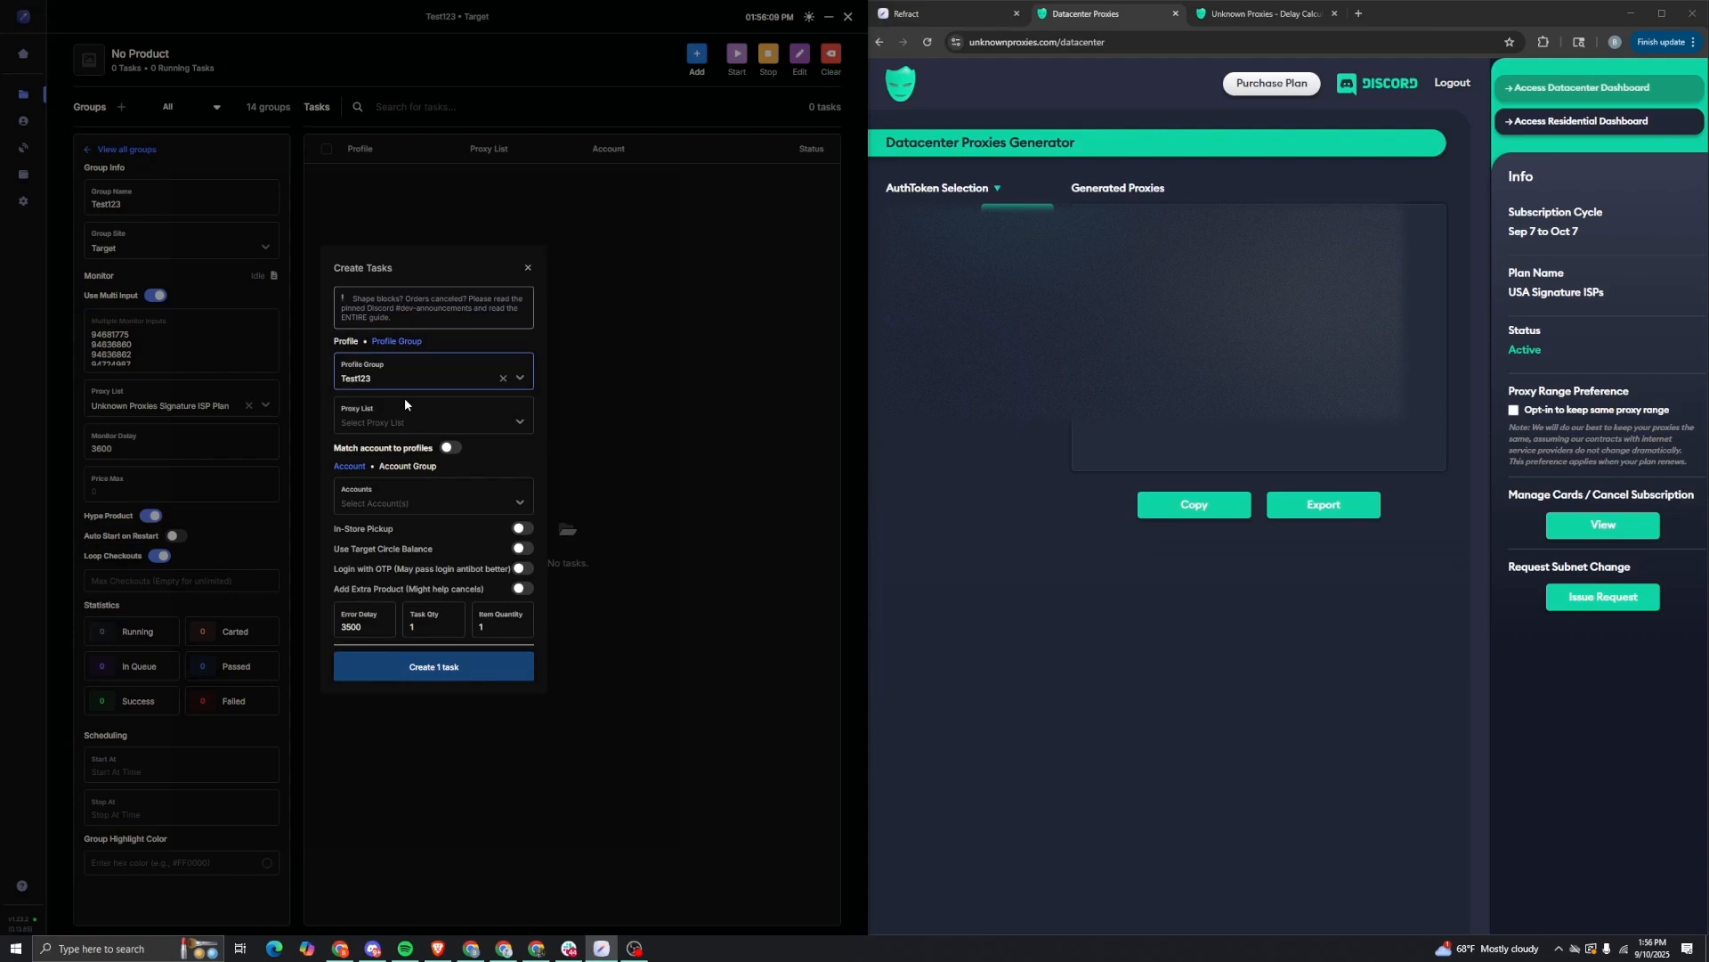
pyautogui.click(405, 422)
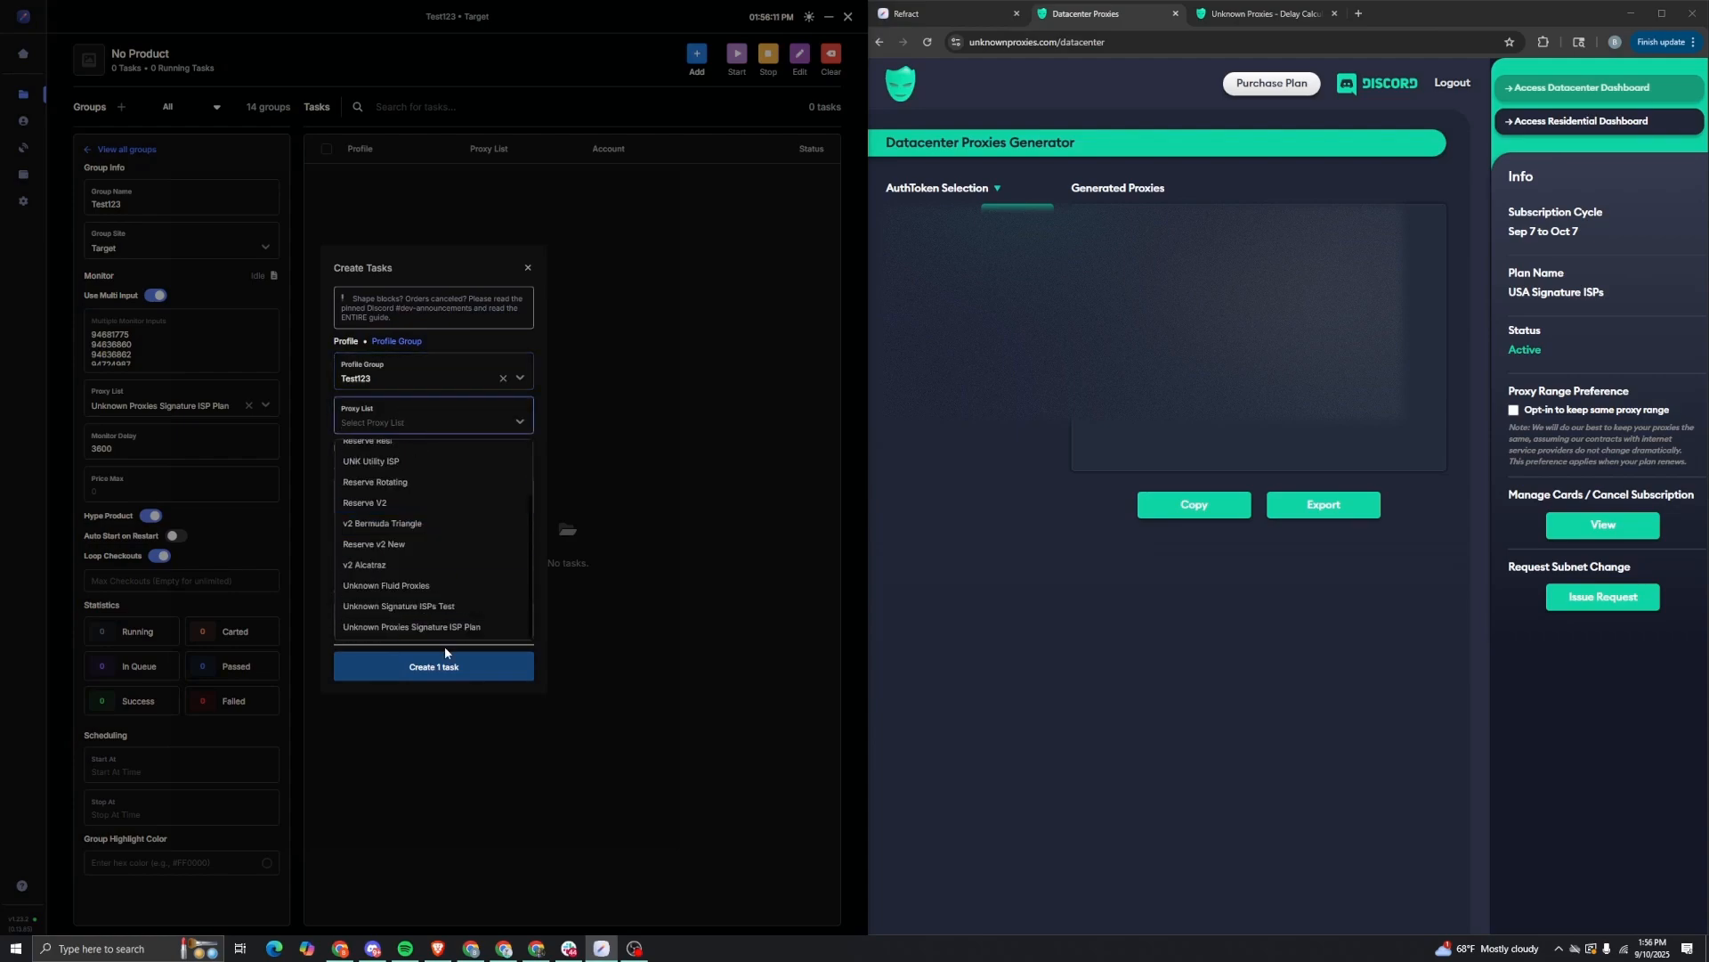
pyautogui.click(449, 623)
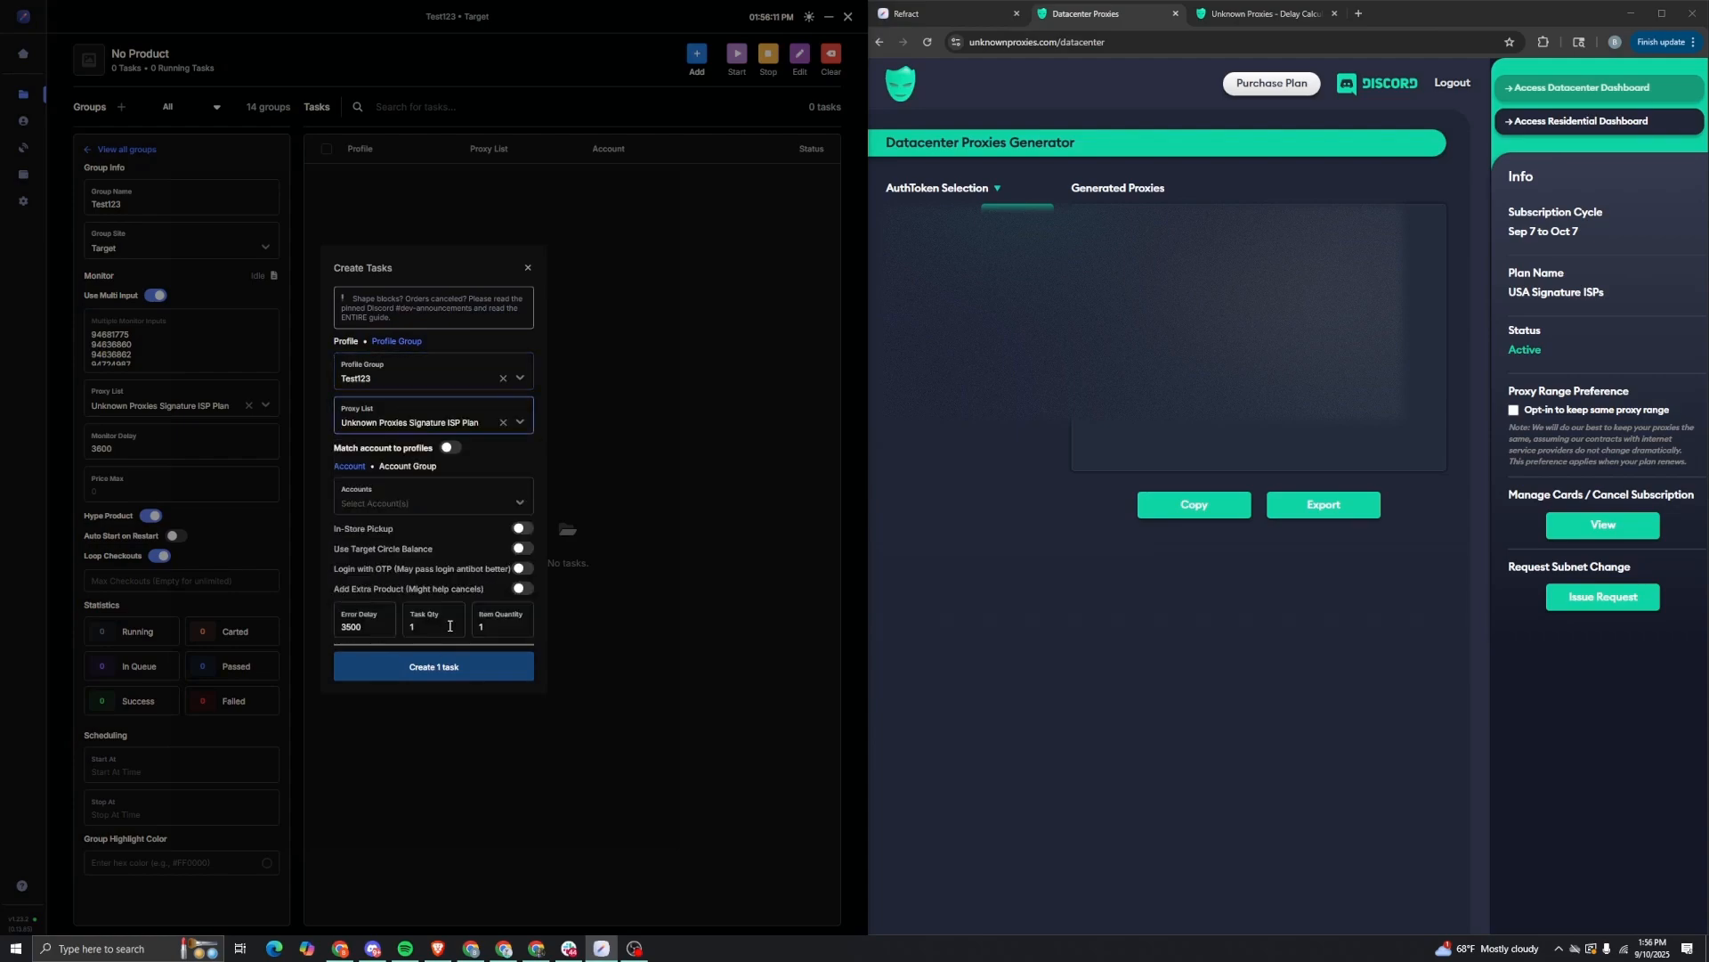
pyautogui.click(414, 466)
pyautogui.click(422, 501)
pyautogui.click(440, 534)
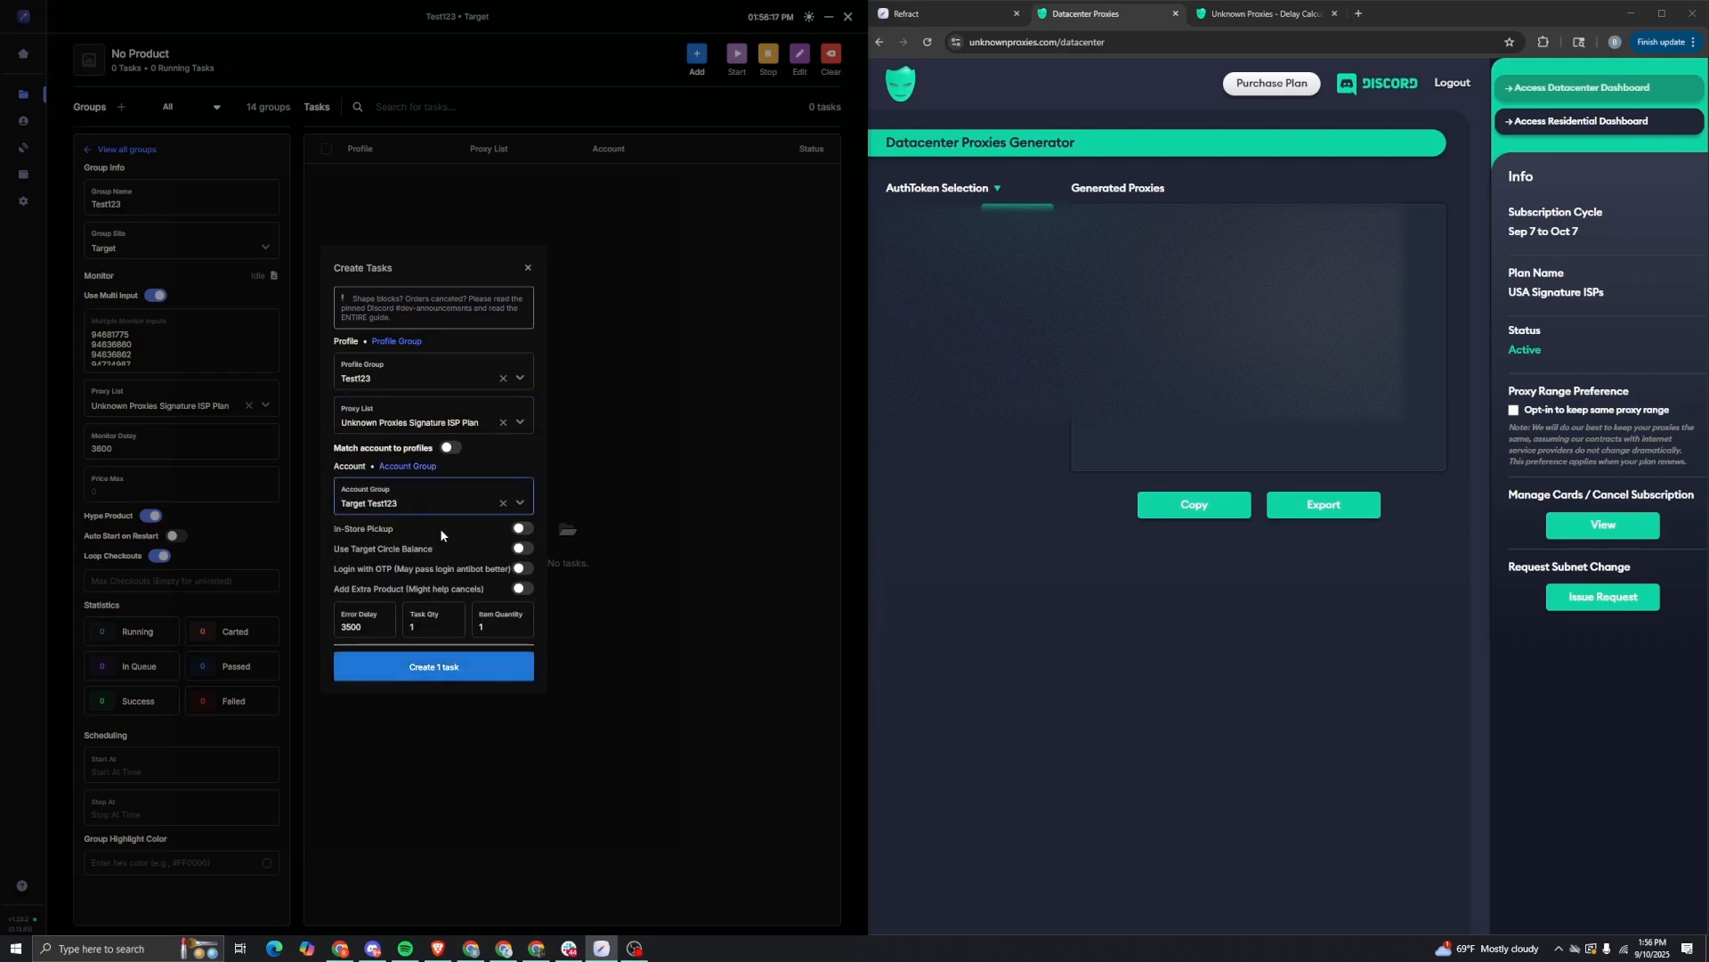
# Step: Set the task's error delay to 3600 and item quantity to 2, create it and close the task form
pyautogui.click(353, 622)
pyautogui.press('BackSpace')
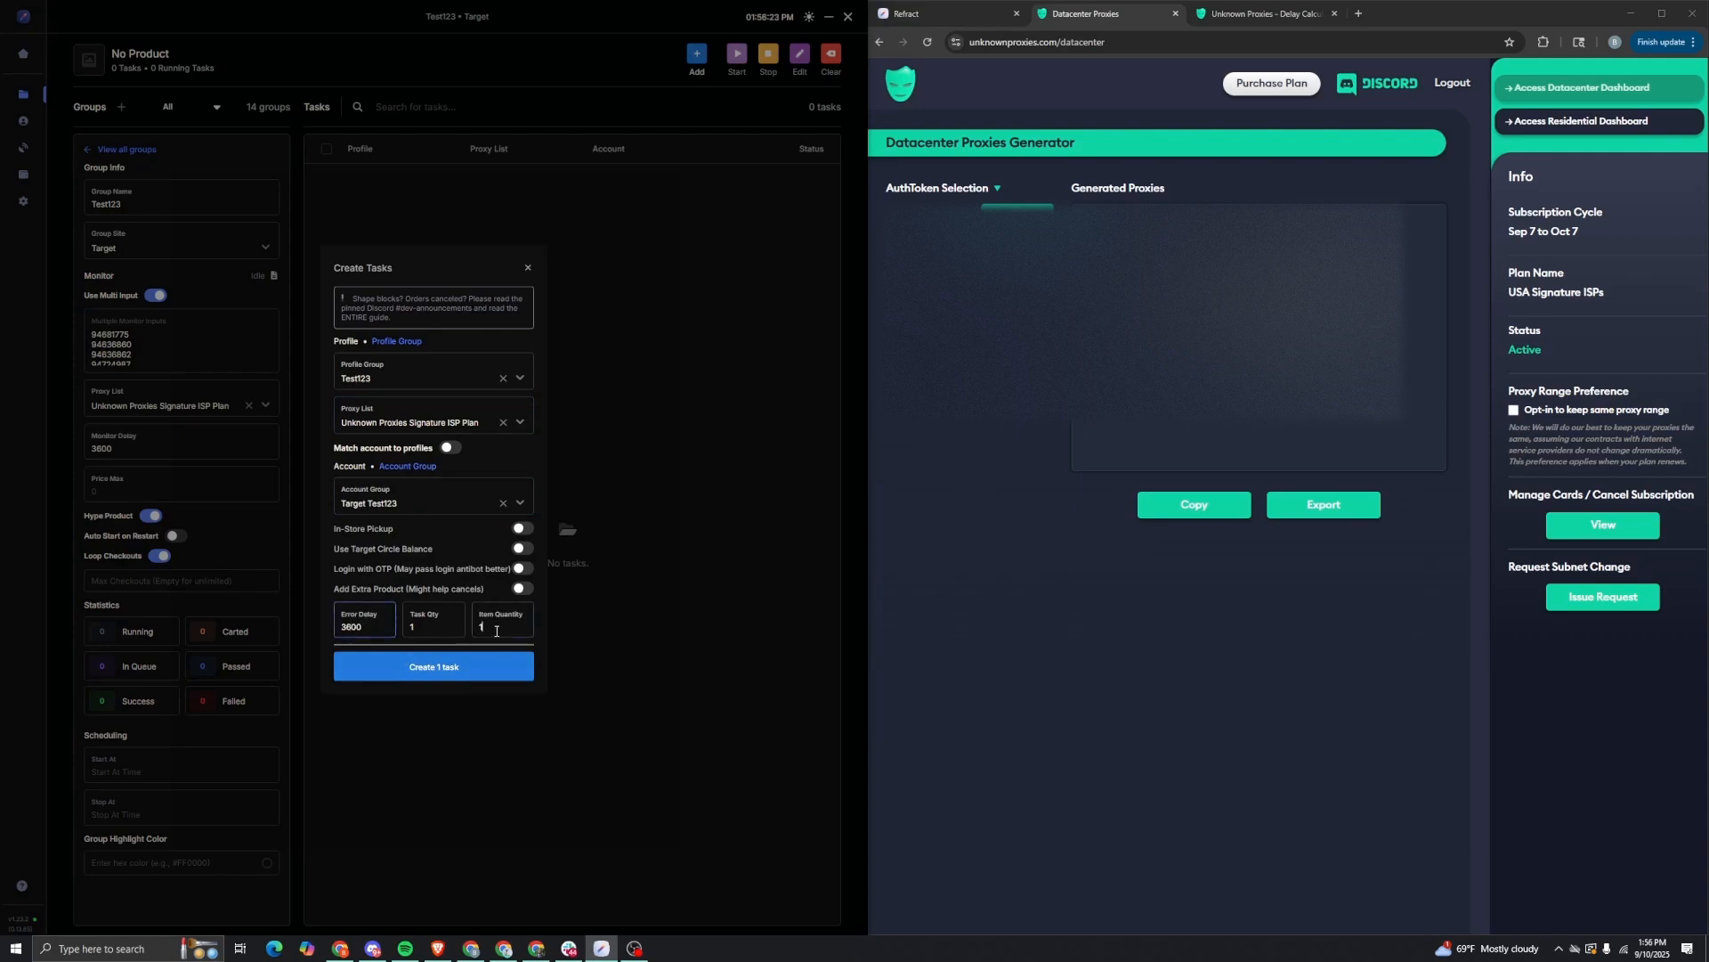
pyautogui.click(496, 631)
pyautogui.click(470, 676)
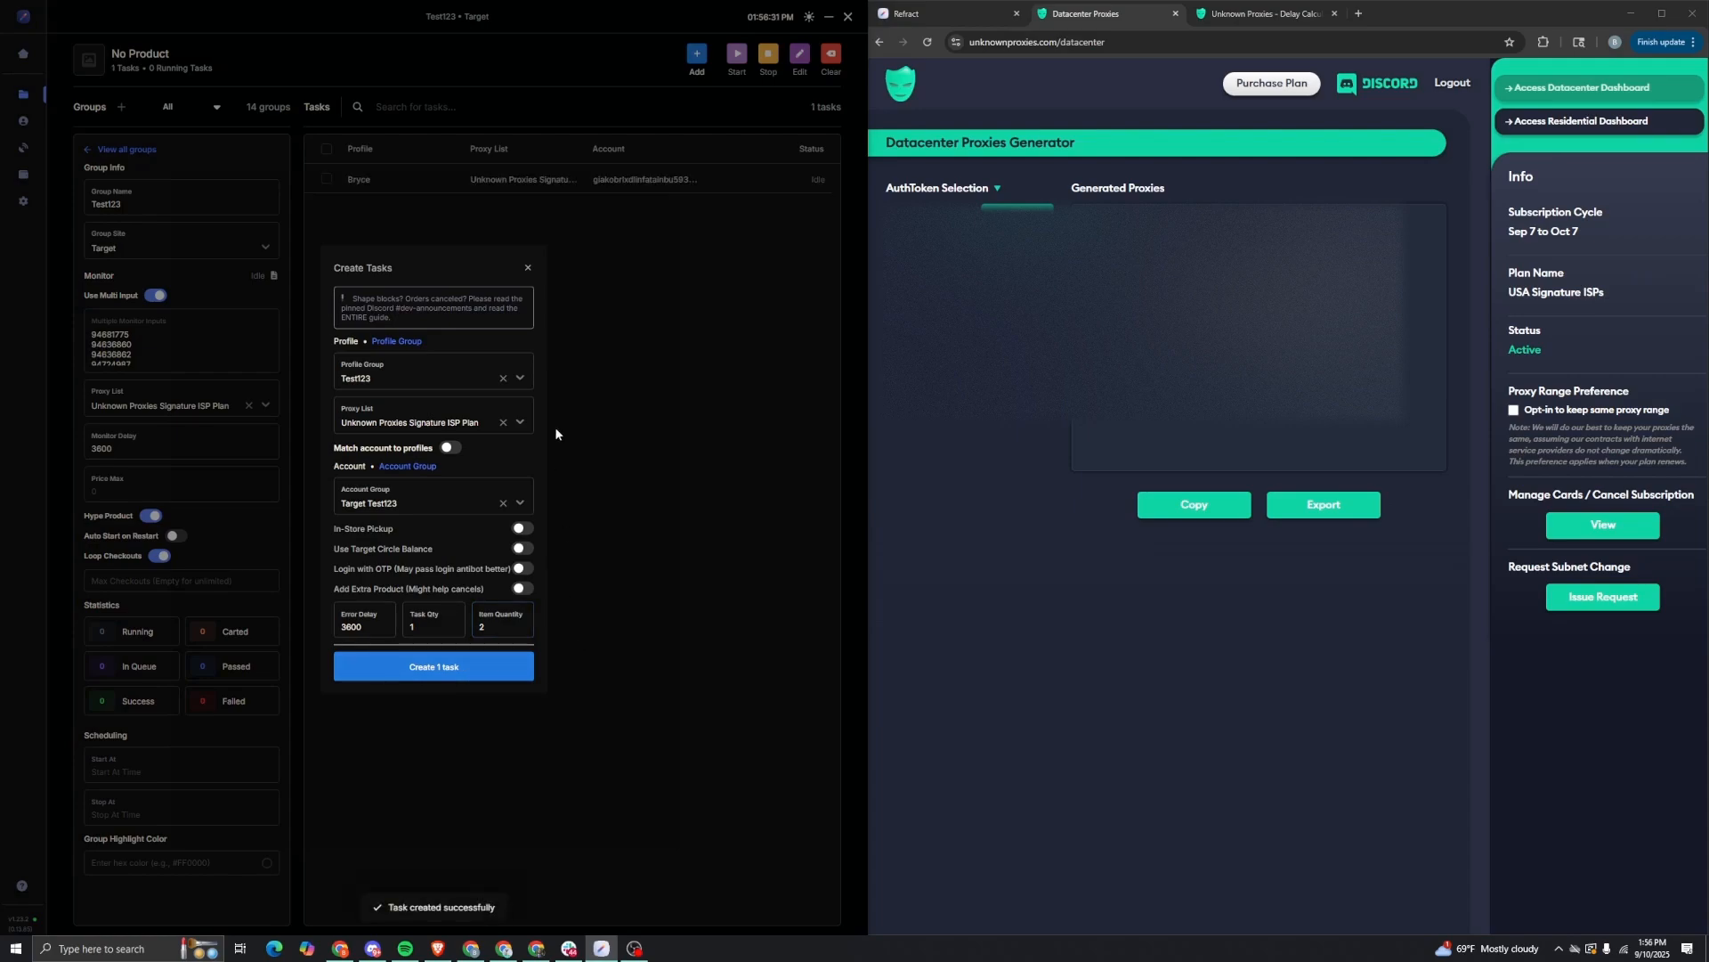
pyautogui.click(526, 266)
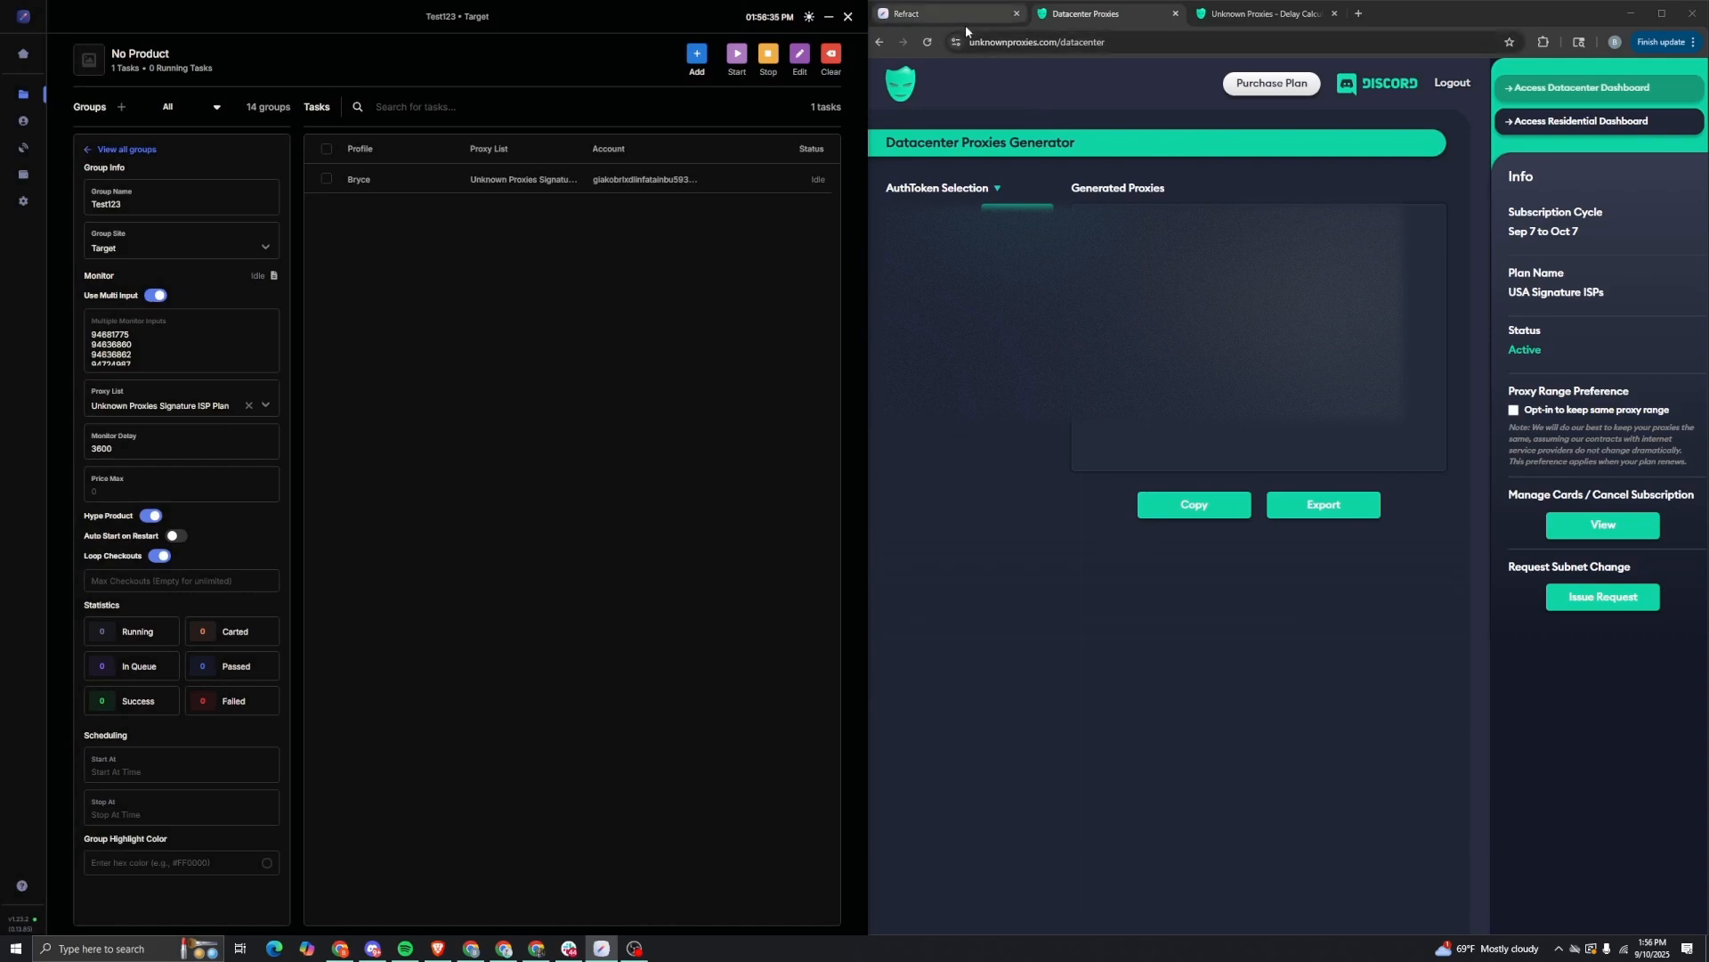
# Step: Switch to the Chrome window showing Target's website and open the account sign-in page
pyautogui.click(902, 76)
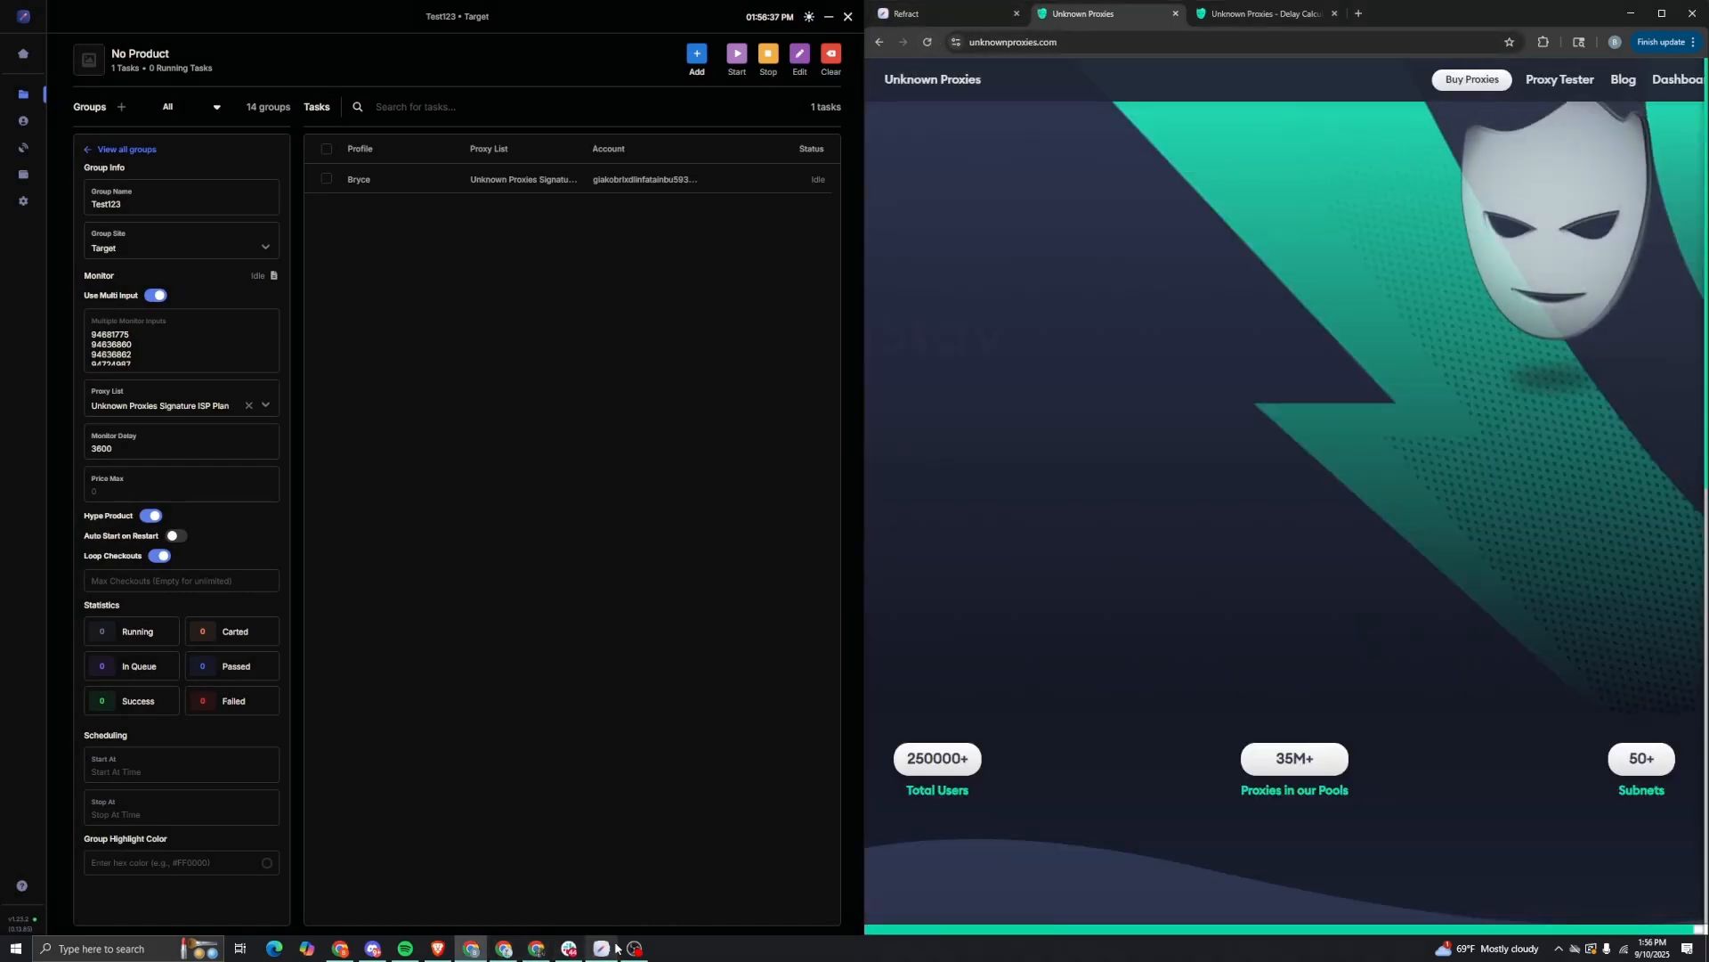
pyautogui.moveTo(523, 955)
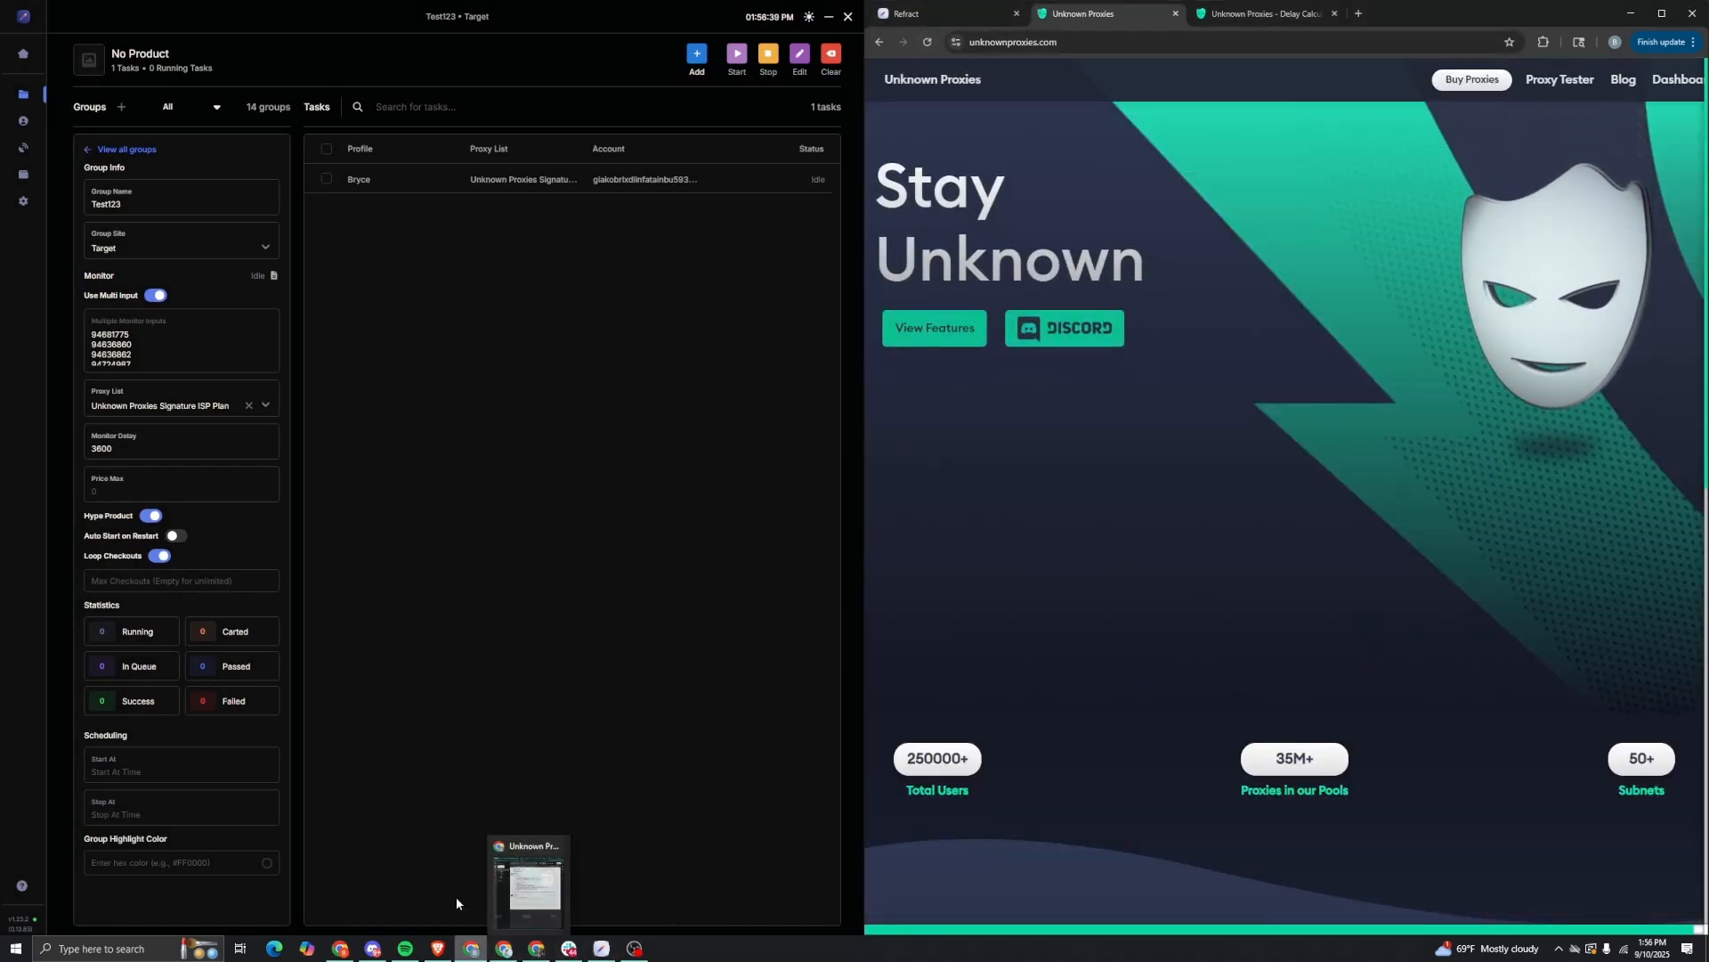
pyautogui.click(504, 948)
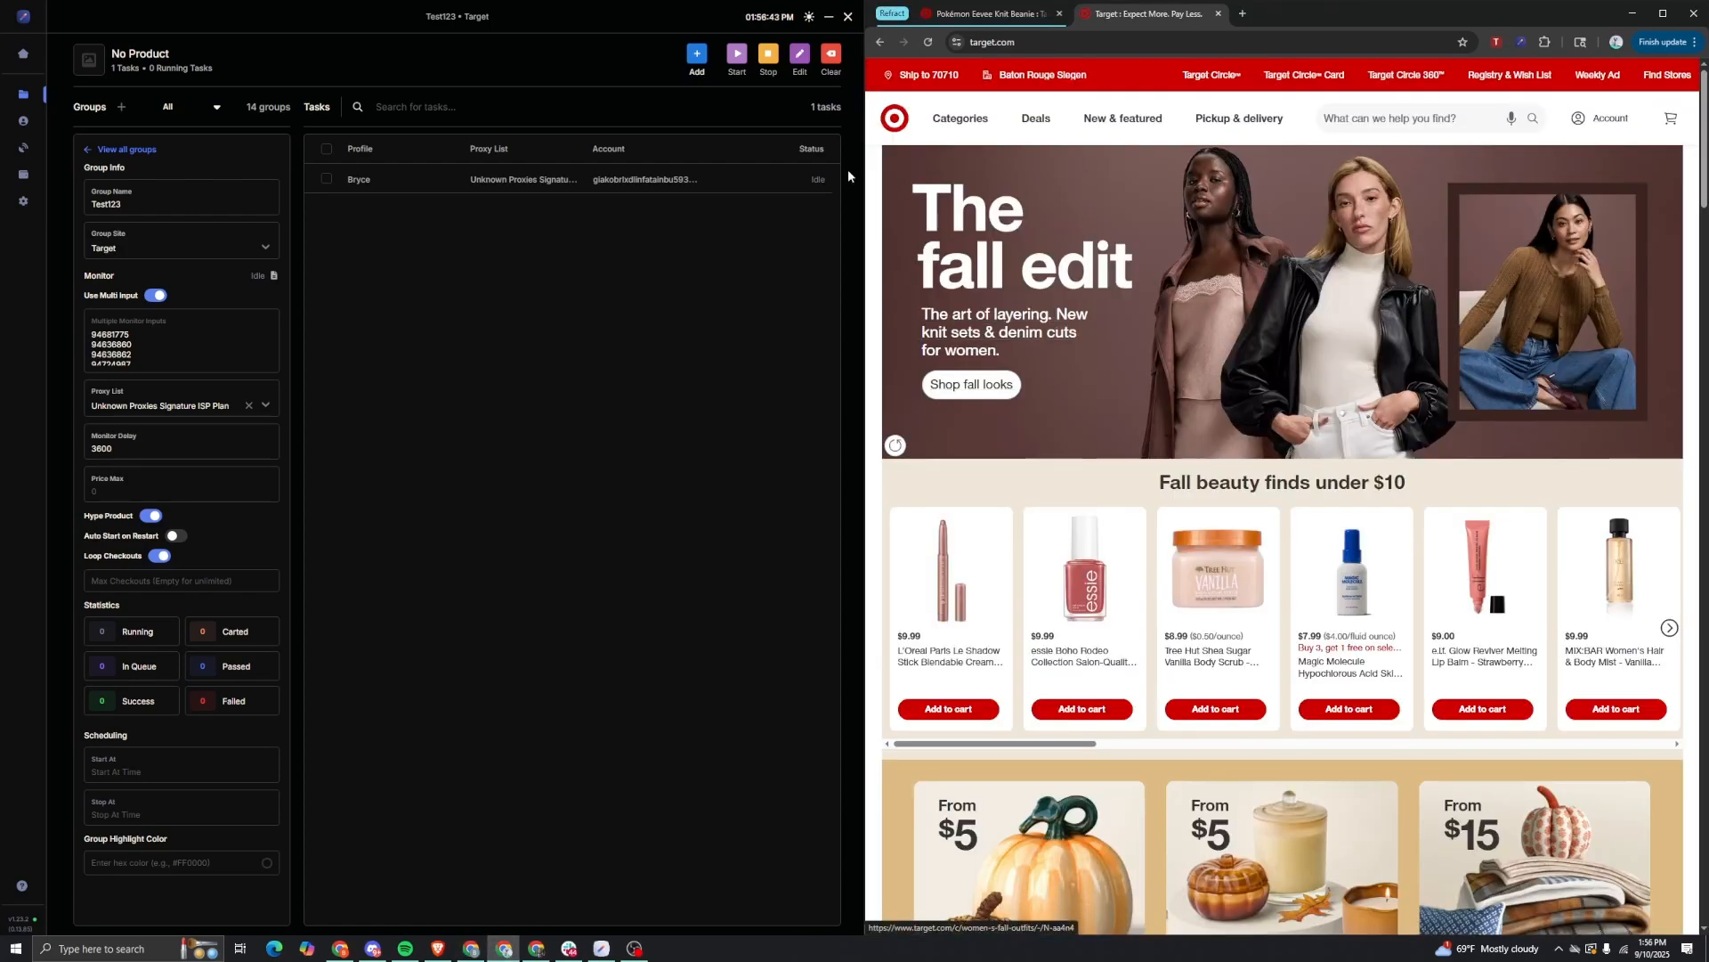
pyautogui.click(1609, 126)
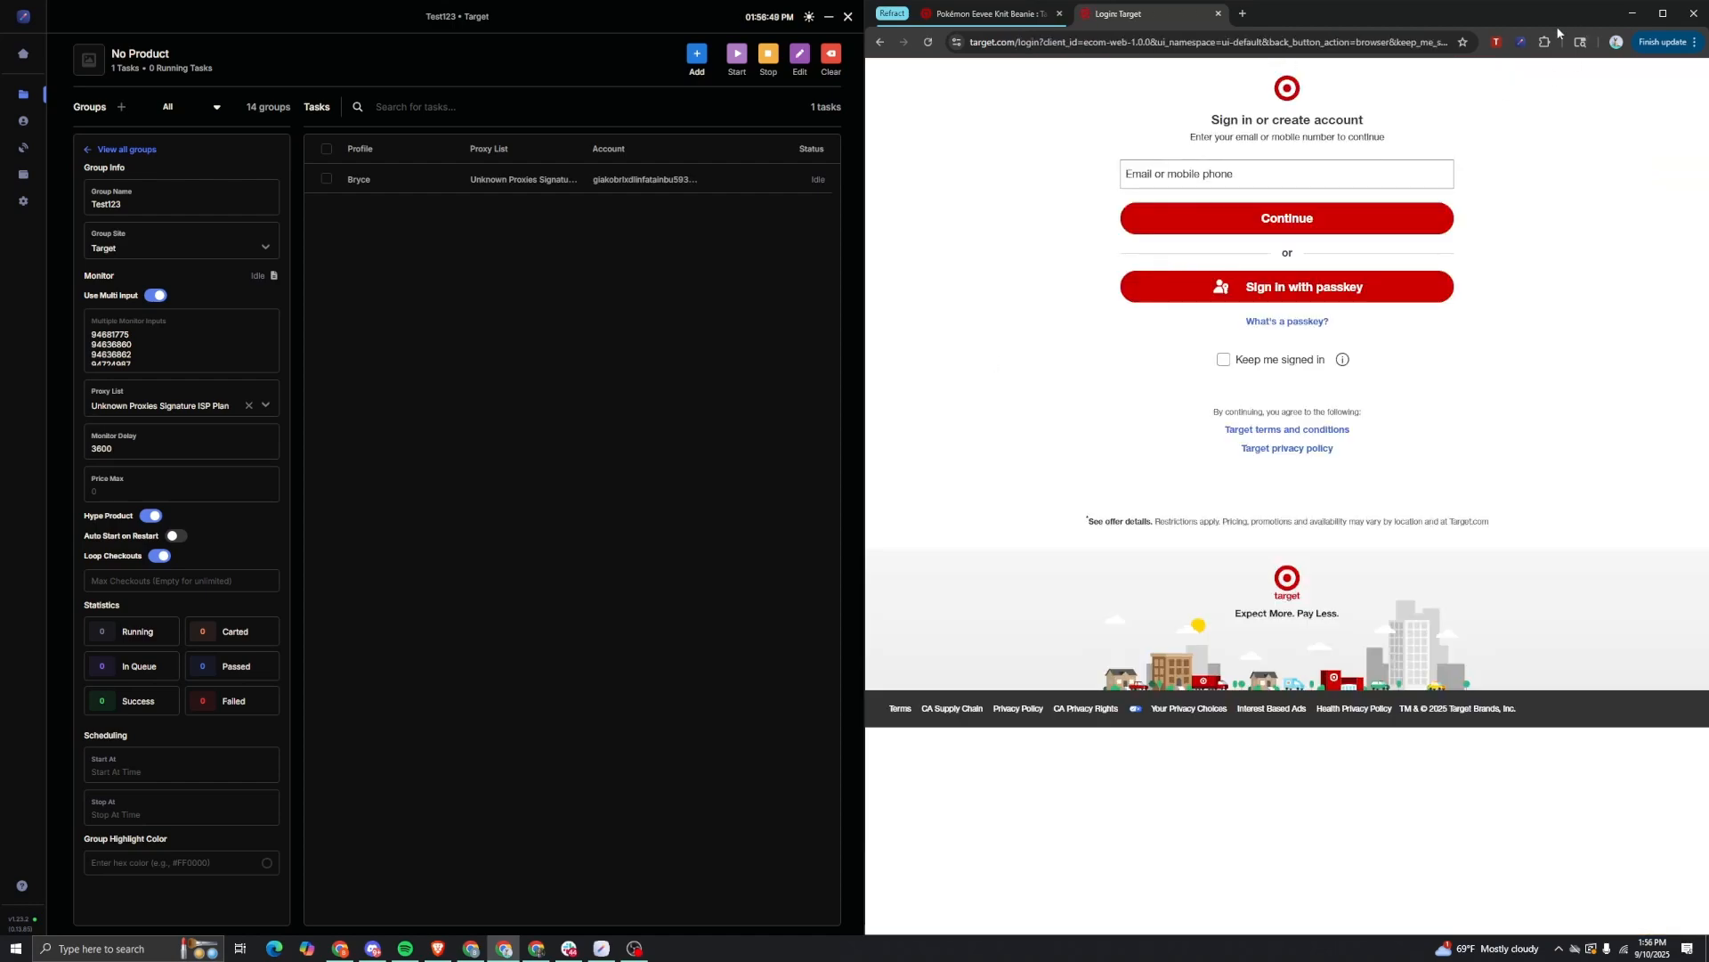
# Step: Open the Refract browser extension and set its harvesting proxy list to Unknown Proxies Signature ISP Plan
pyautogui.click(1523, 43)
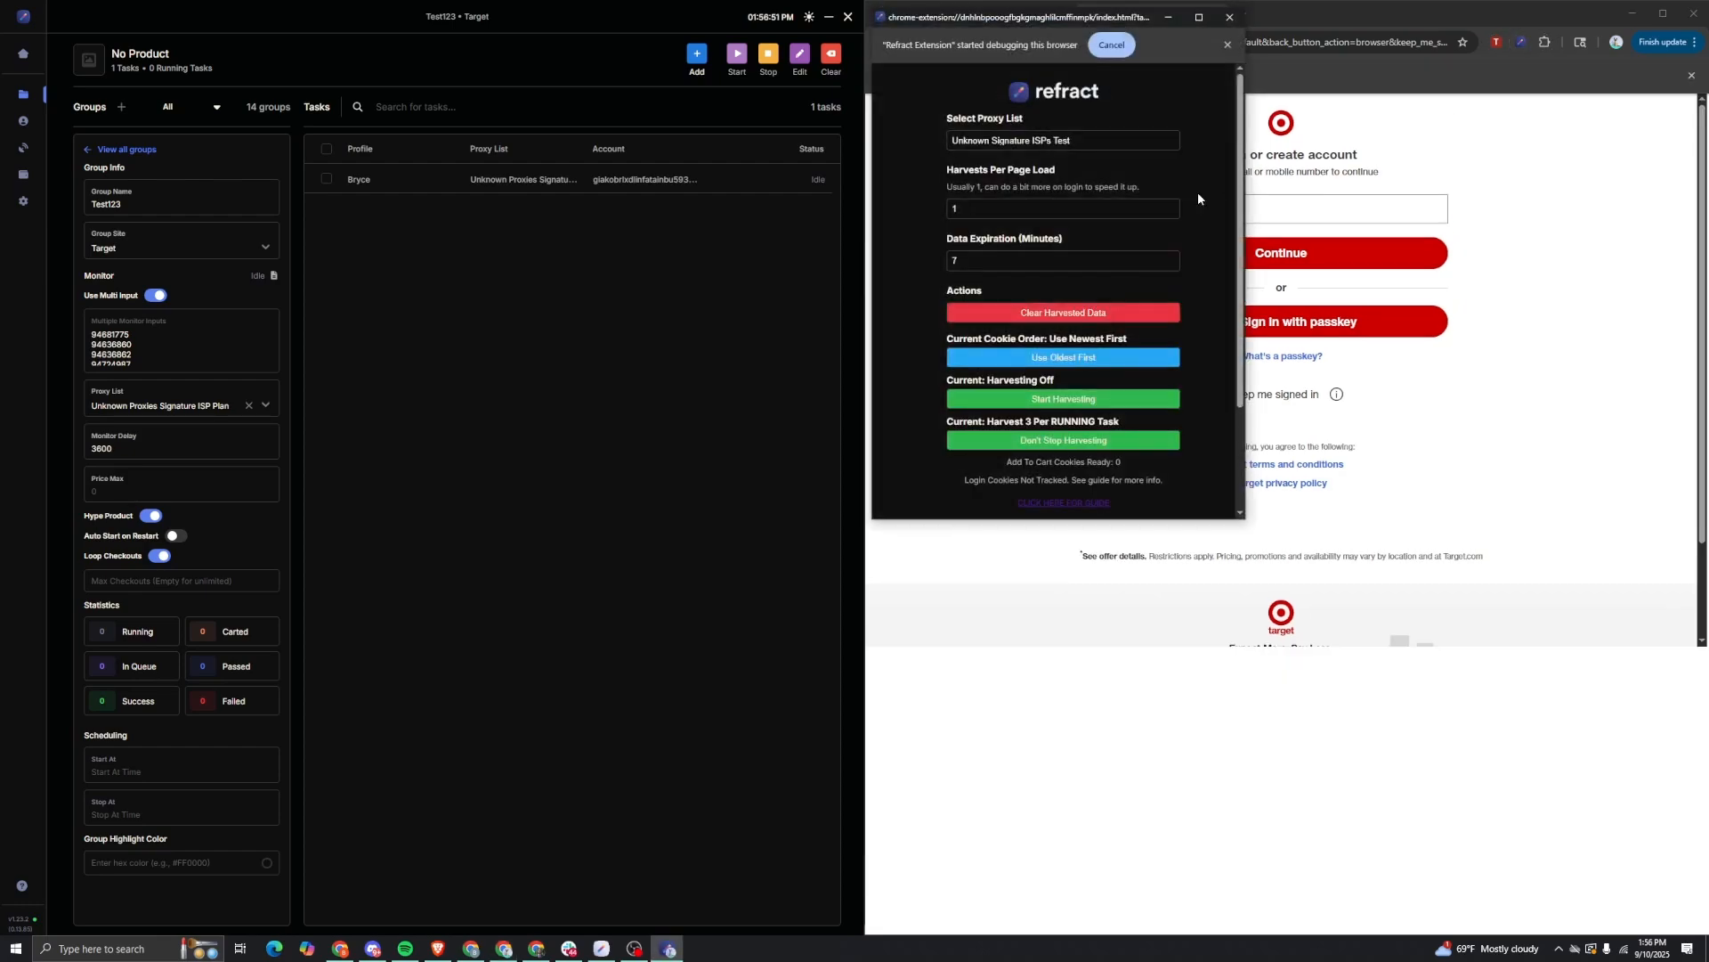
pyautogui.click(1060, 143)
pyautogui.click(1065, 366)
# Step: Start the Test123 task and harvest login cookies on Target's sign-in page with the Refract extension, stopping harvesting once the login is done
pyautogui.click(656, 184)
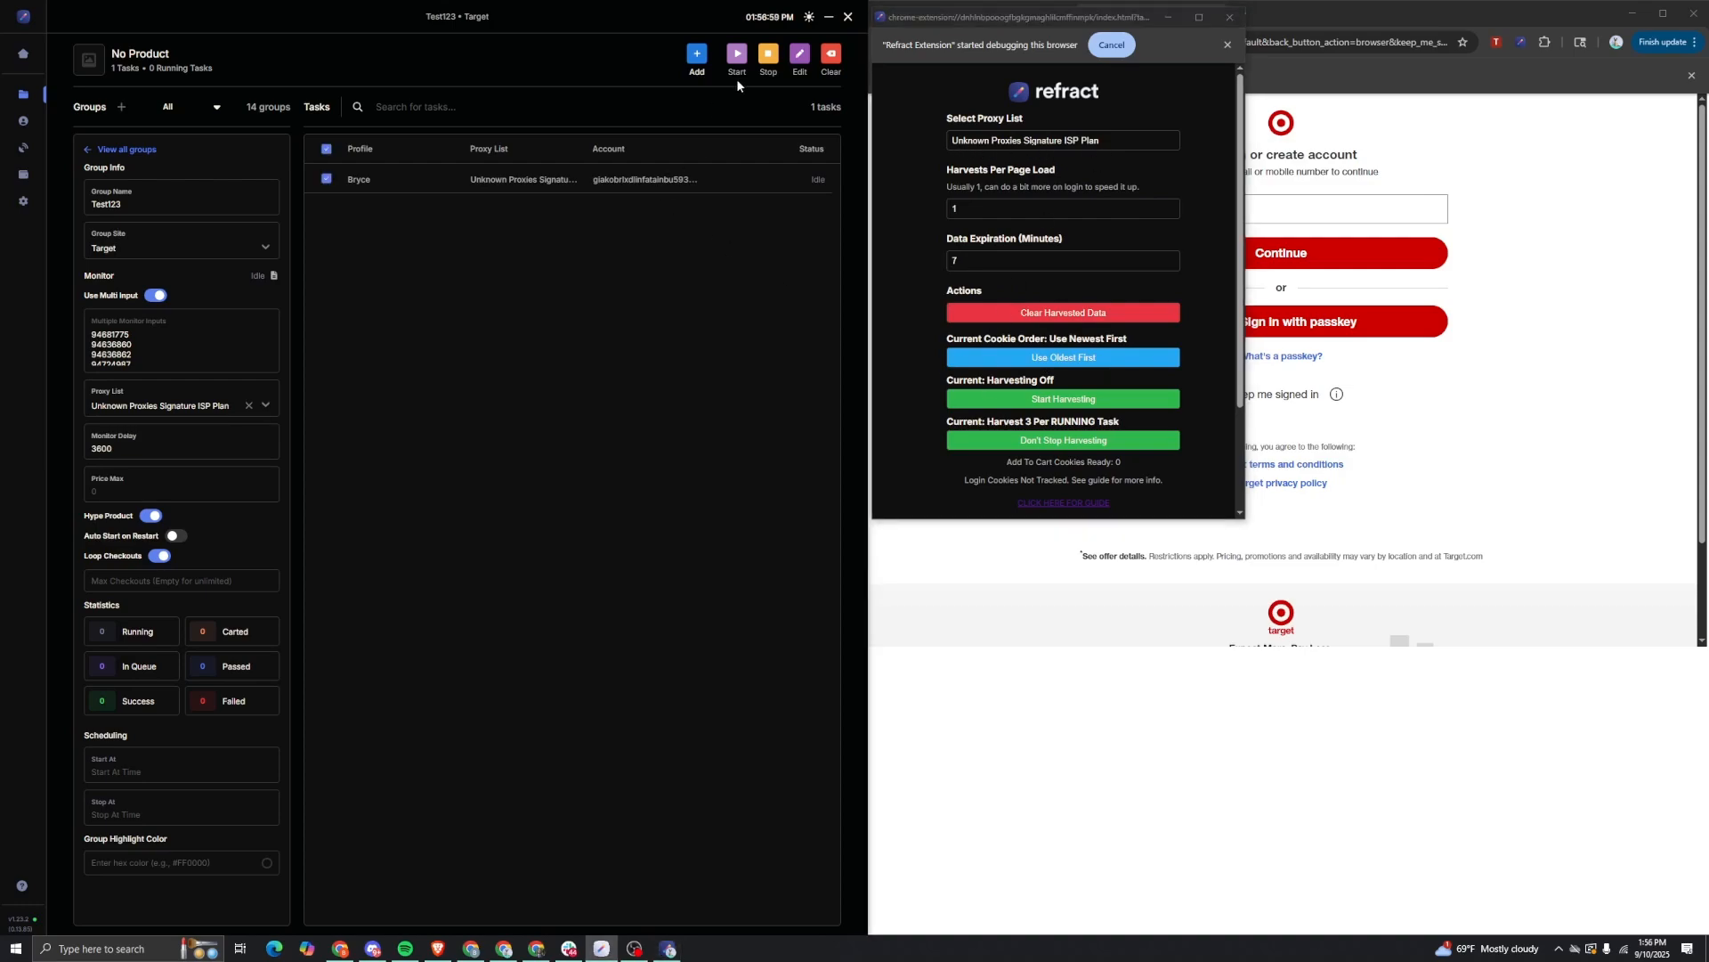
pyautogui.click(737, 56)
pyautogui.click(1051, 401)
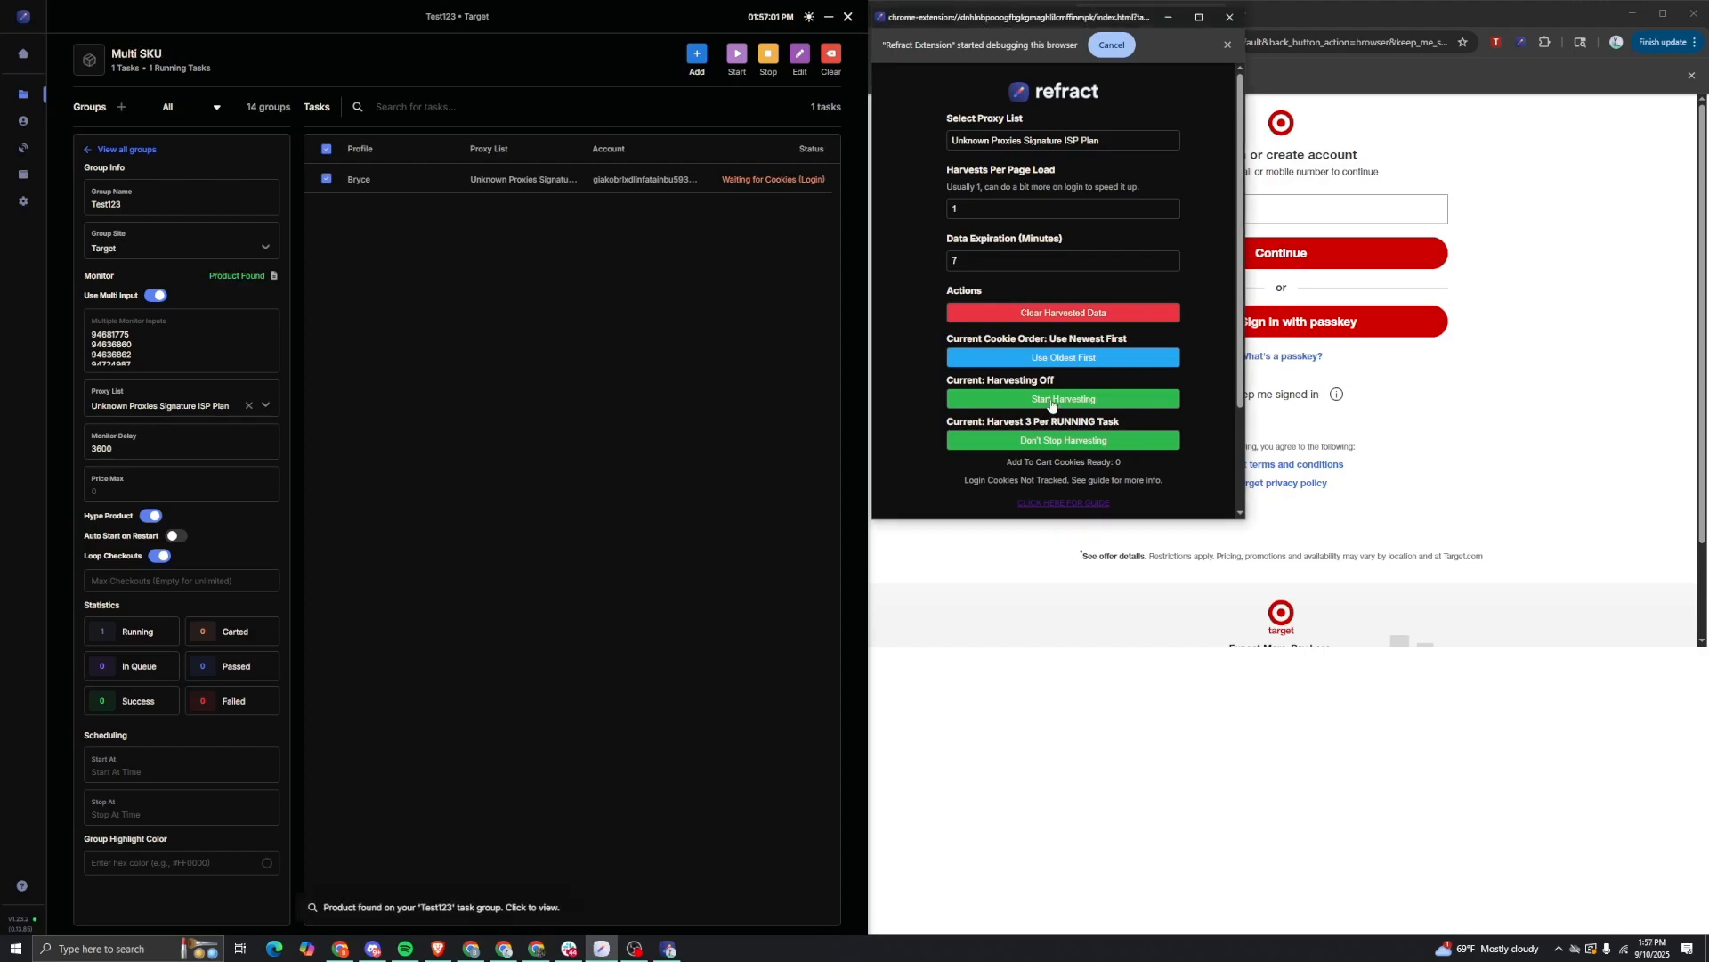
pyautogui.click(1051, 401)
pyautogui.moveTo(1031, 25); pyautogui.dragTo(1484, 110)
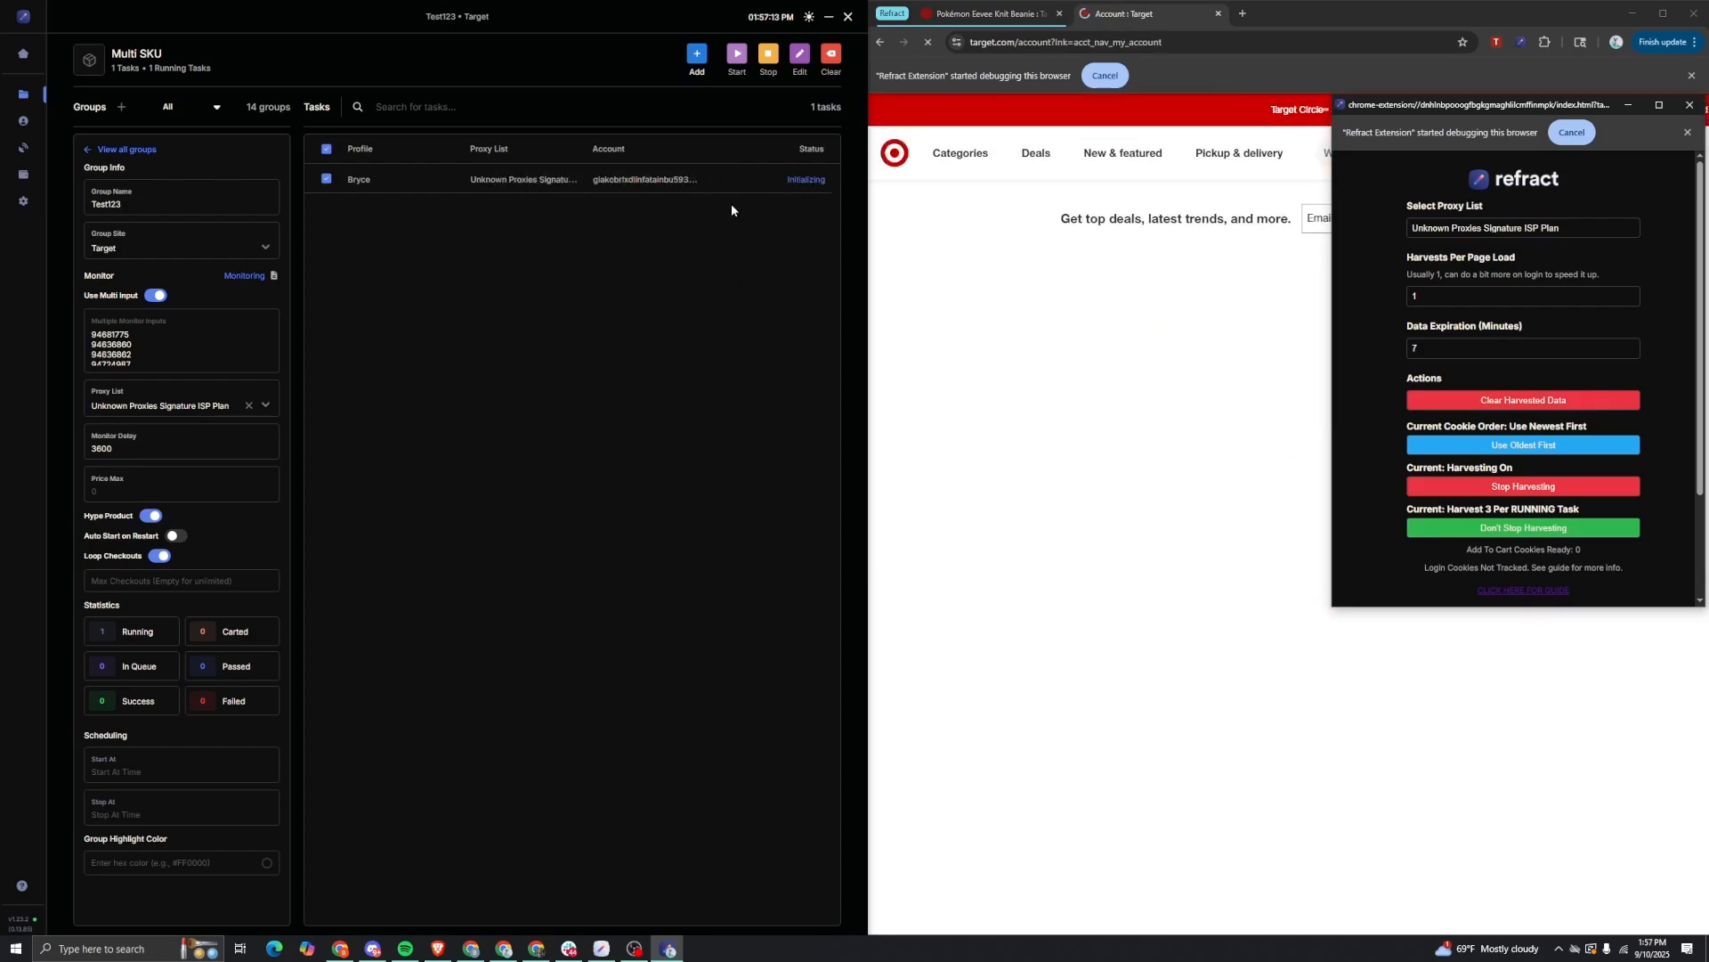
pyautogui.click(1558, 487)
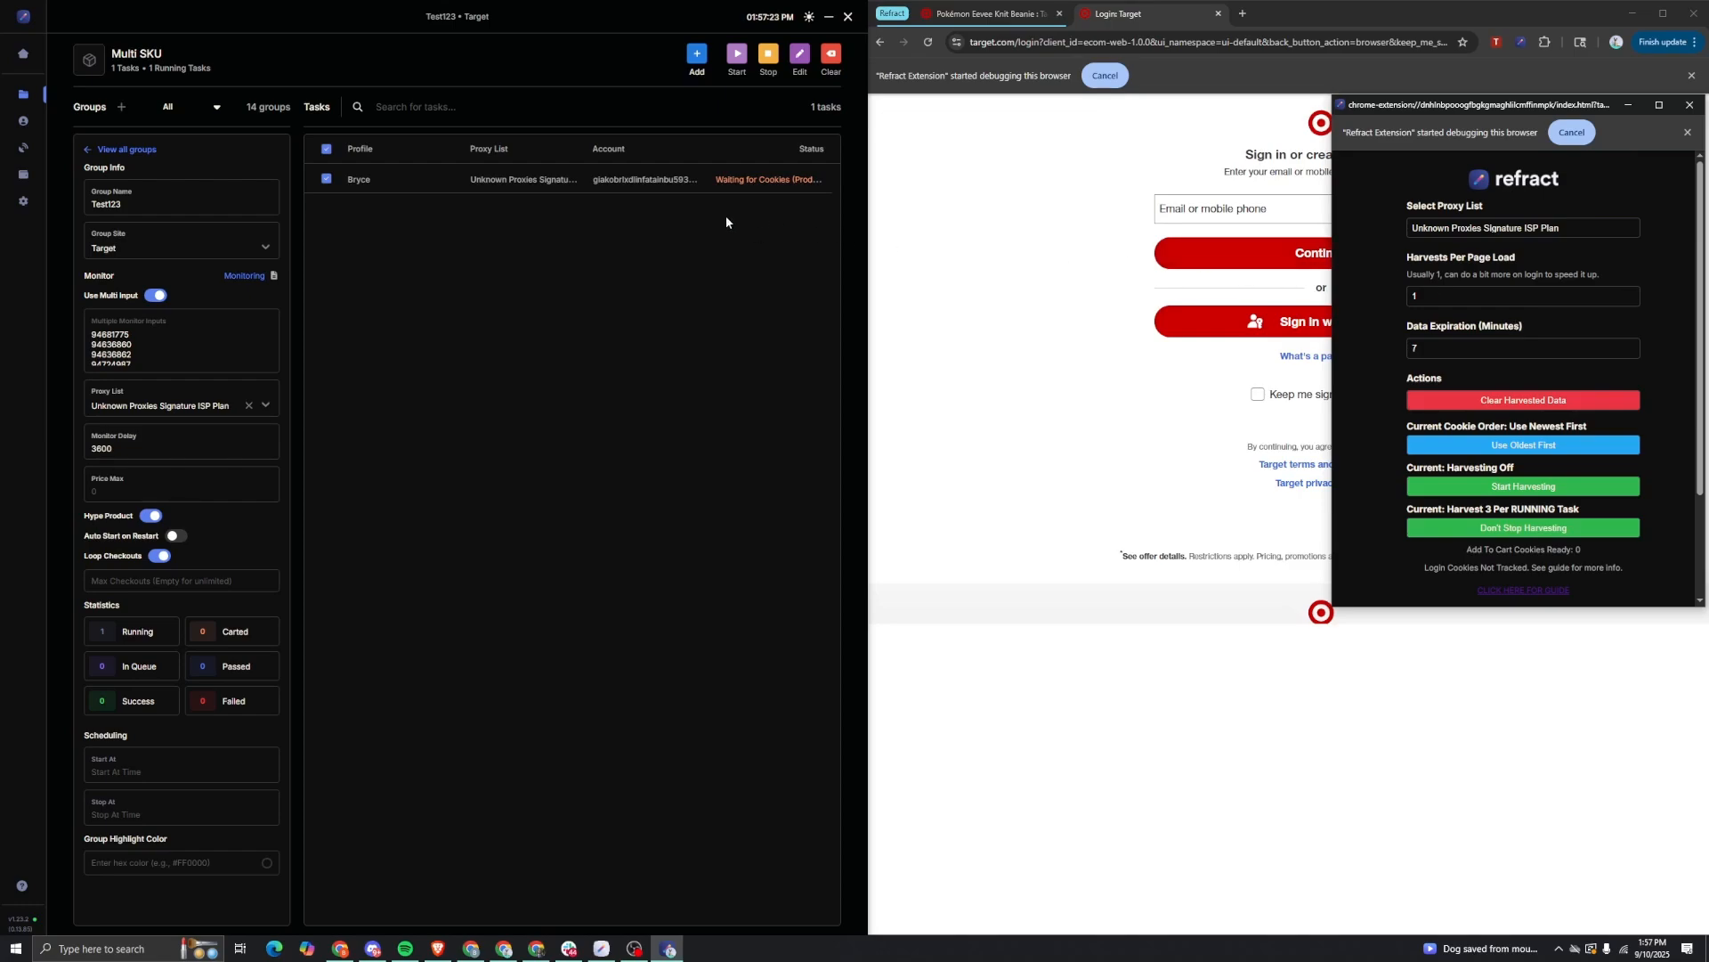
# Step: Switch to the Target product page for the 2023 Topps MLB Heritage value box and dismiss the cart error panel
pyautogui.click(995, 20)
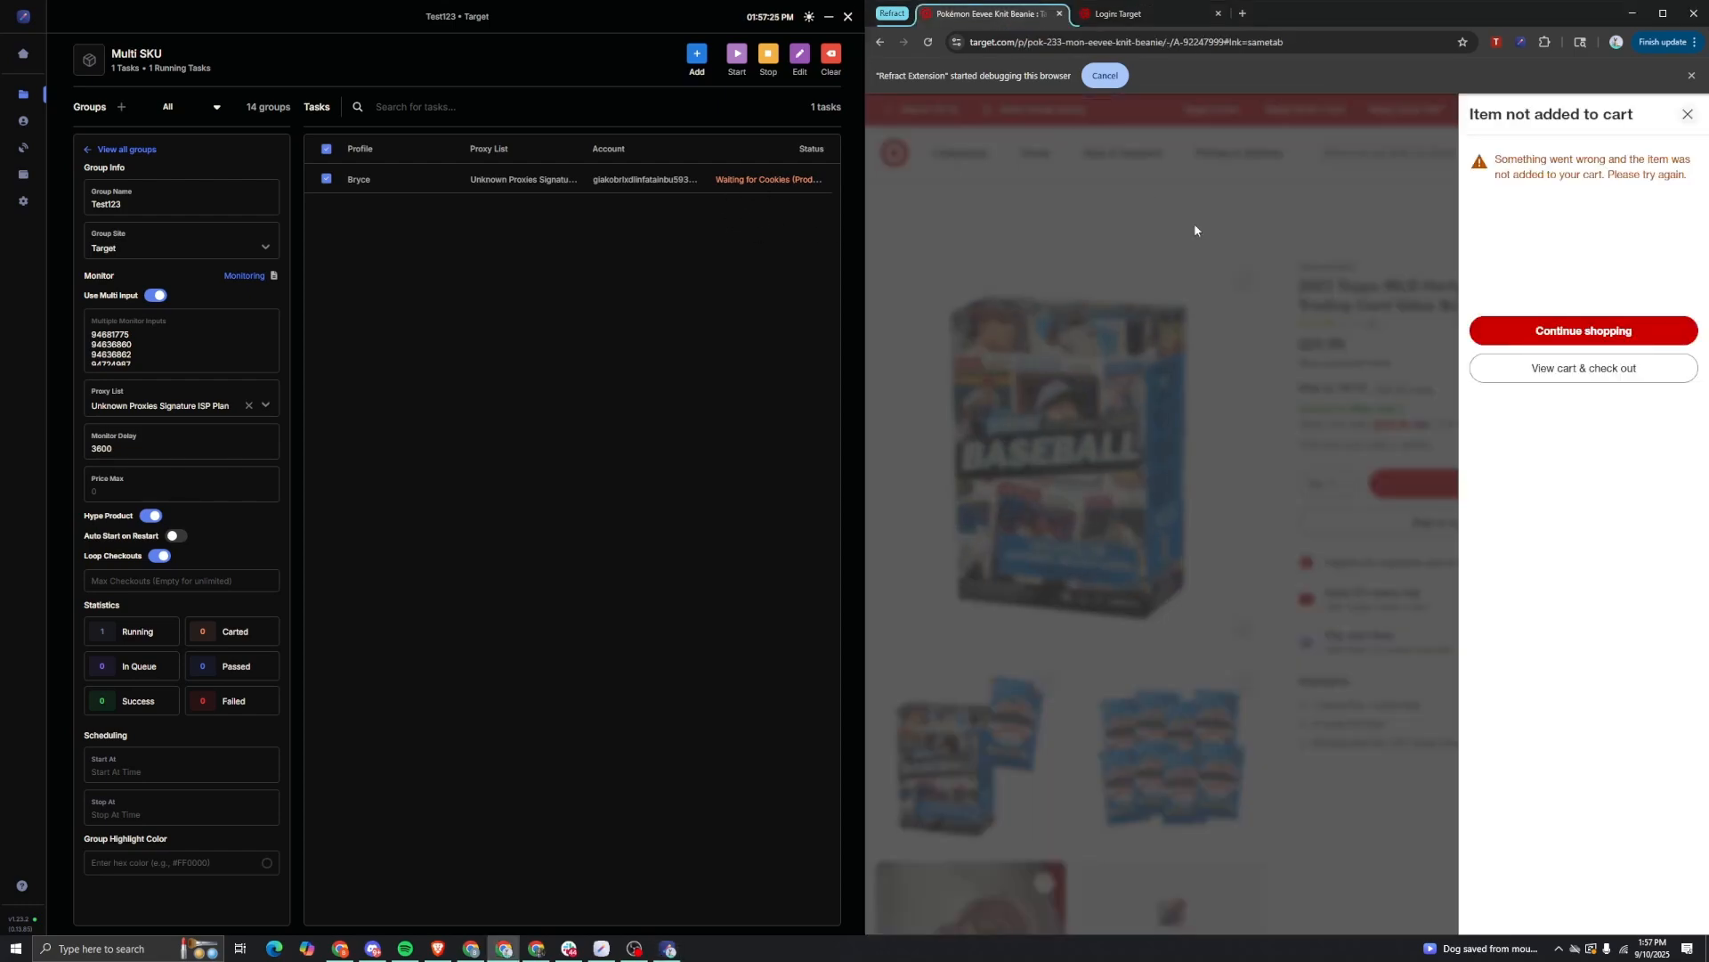
pyautogui.click(1374, 241)
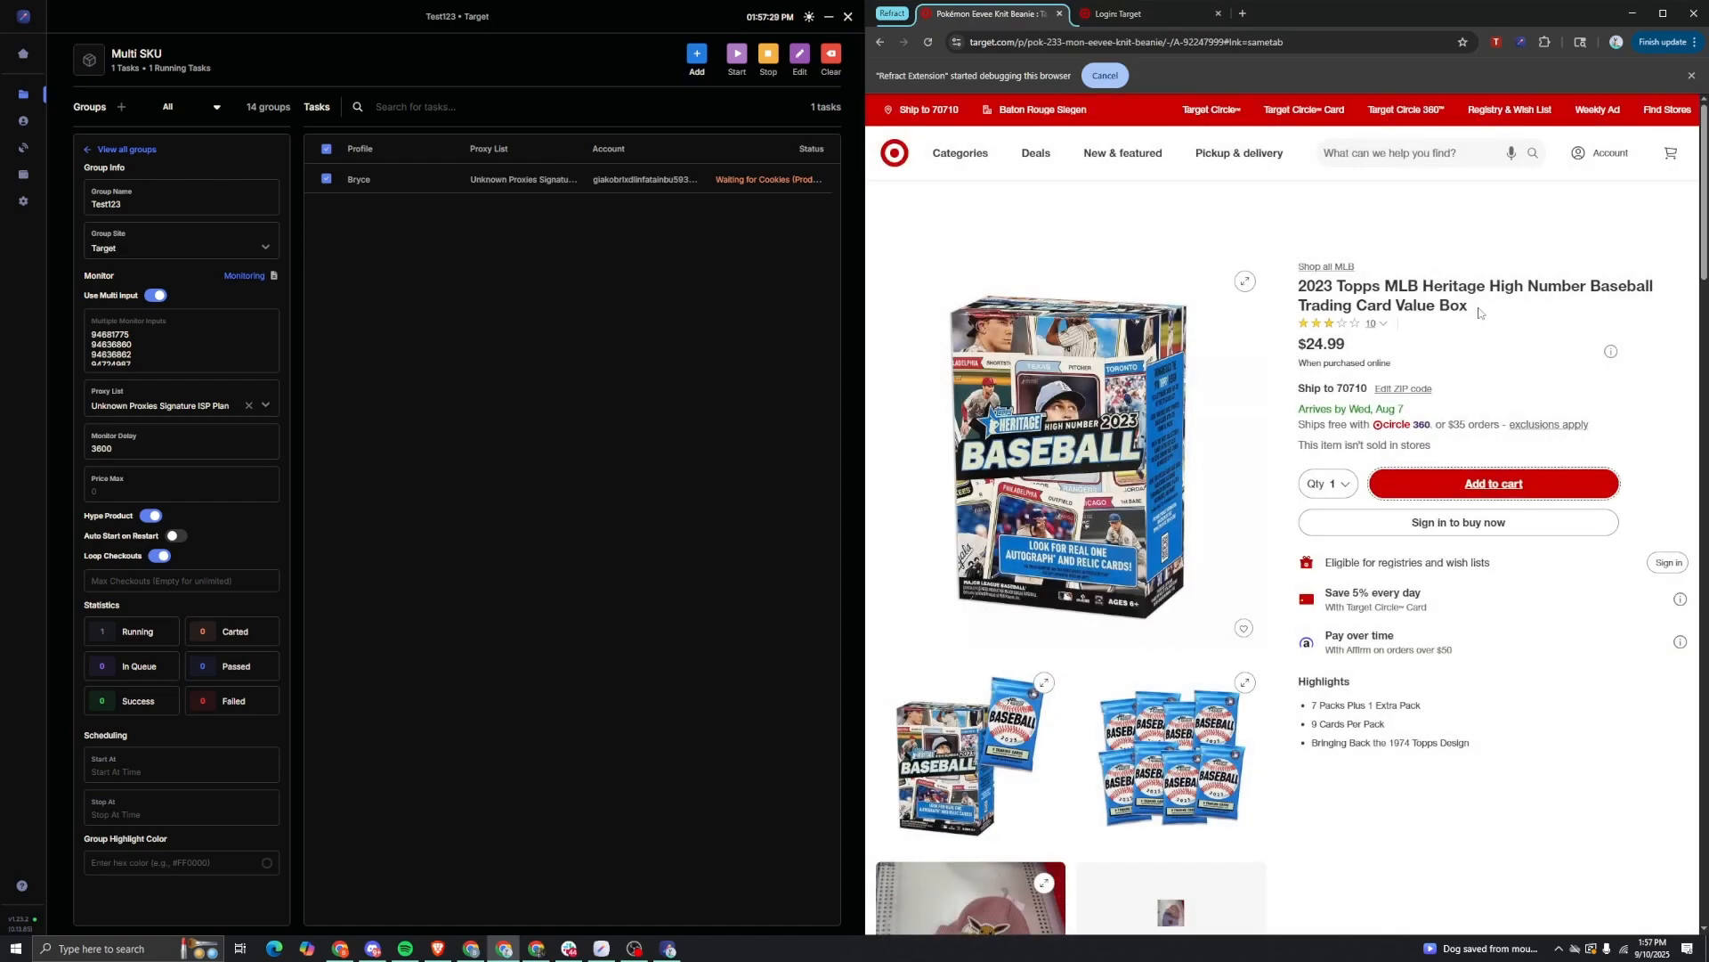
pyautogui.moveTo(1481, 311); pyautogui.dragTo(1298, 287)
pyautogui.click(1406, 265)
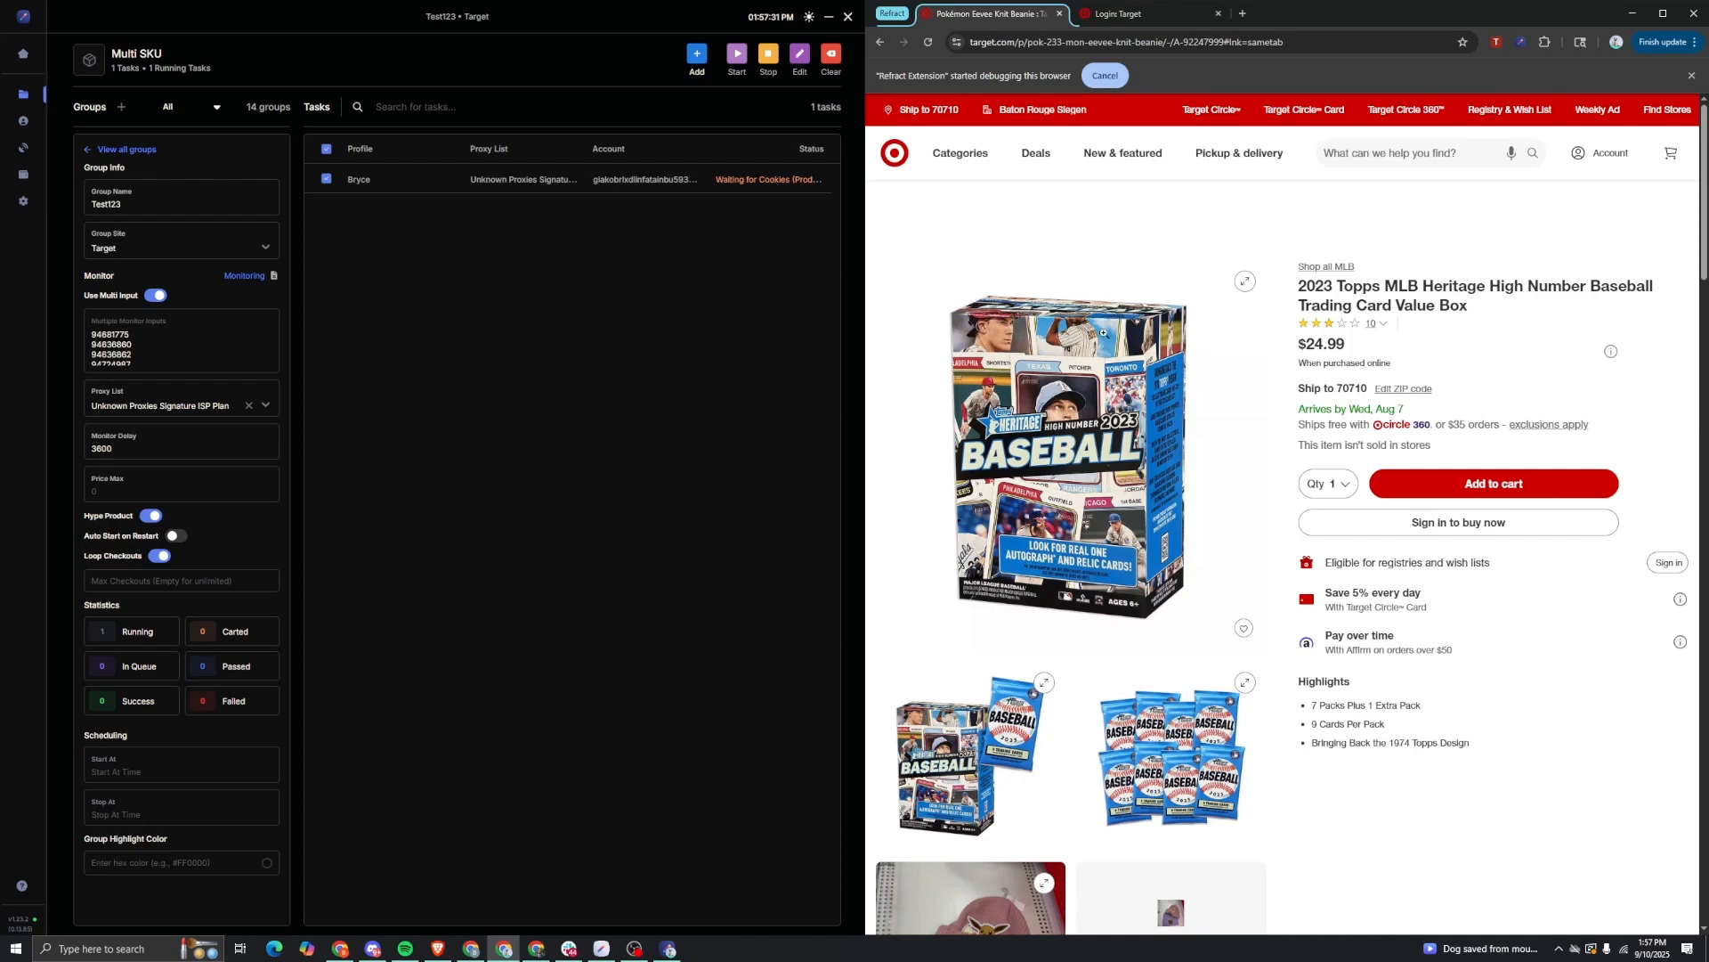
# Step: Reopen the Refract extension from the product page, keep Unknown Proxies Signature ISP Plan as its proxy list and move its window aside
pyautogui.click(1521, 42)
pyautogui.click(1690, 104)
pyautogui.click(1520, 42)
pyautogui.click(1056, 142)
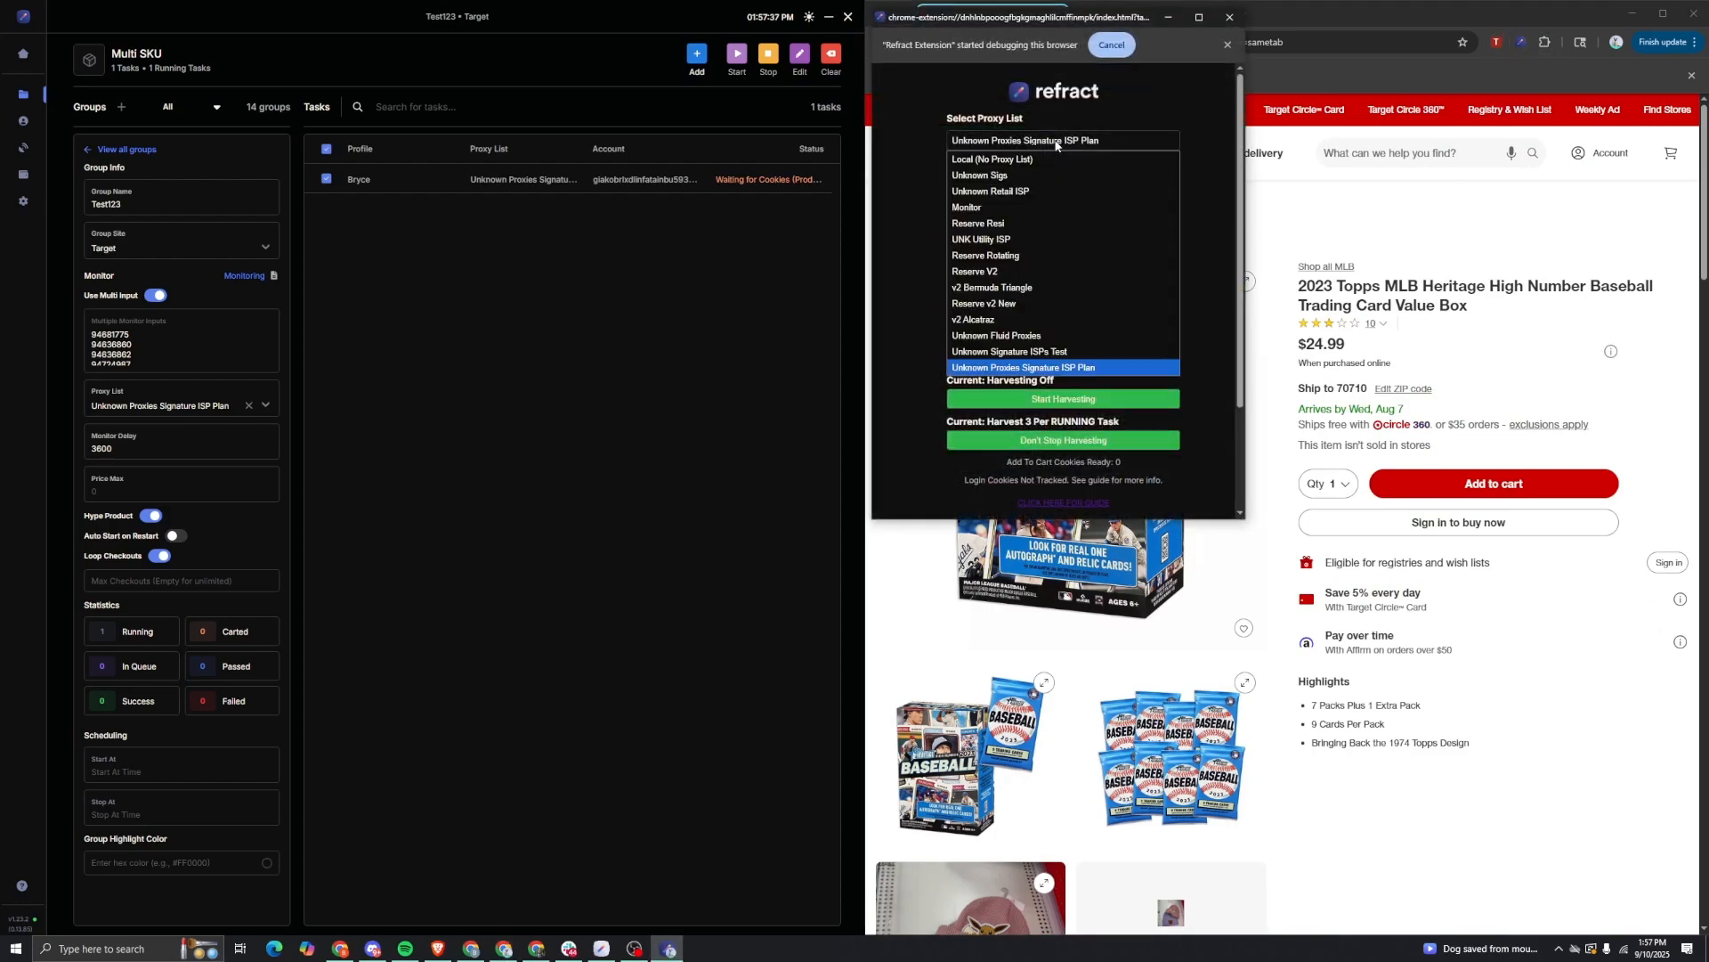
pyautogui.click(1087, 145)
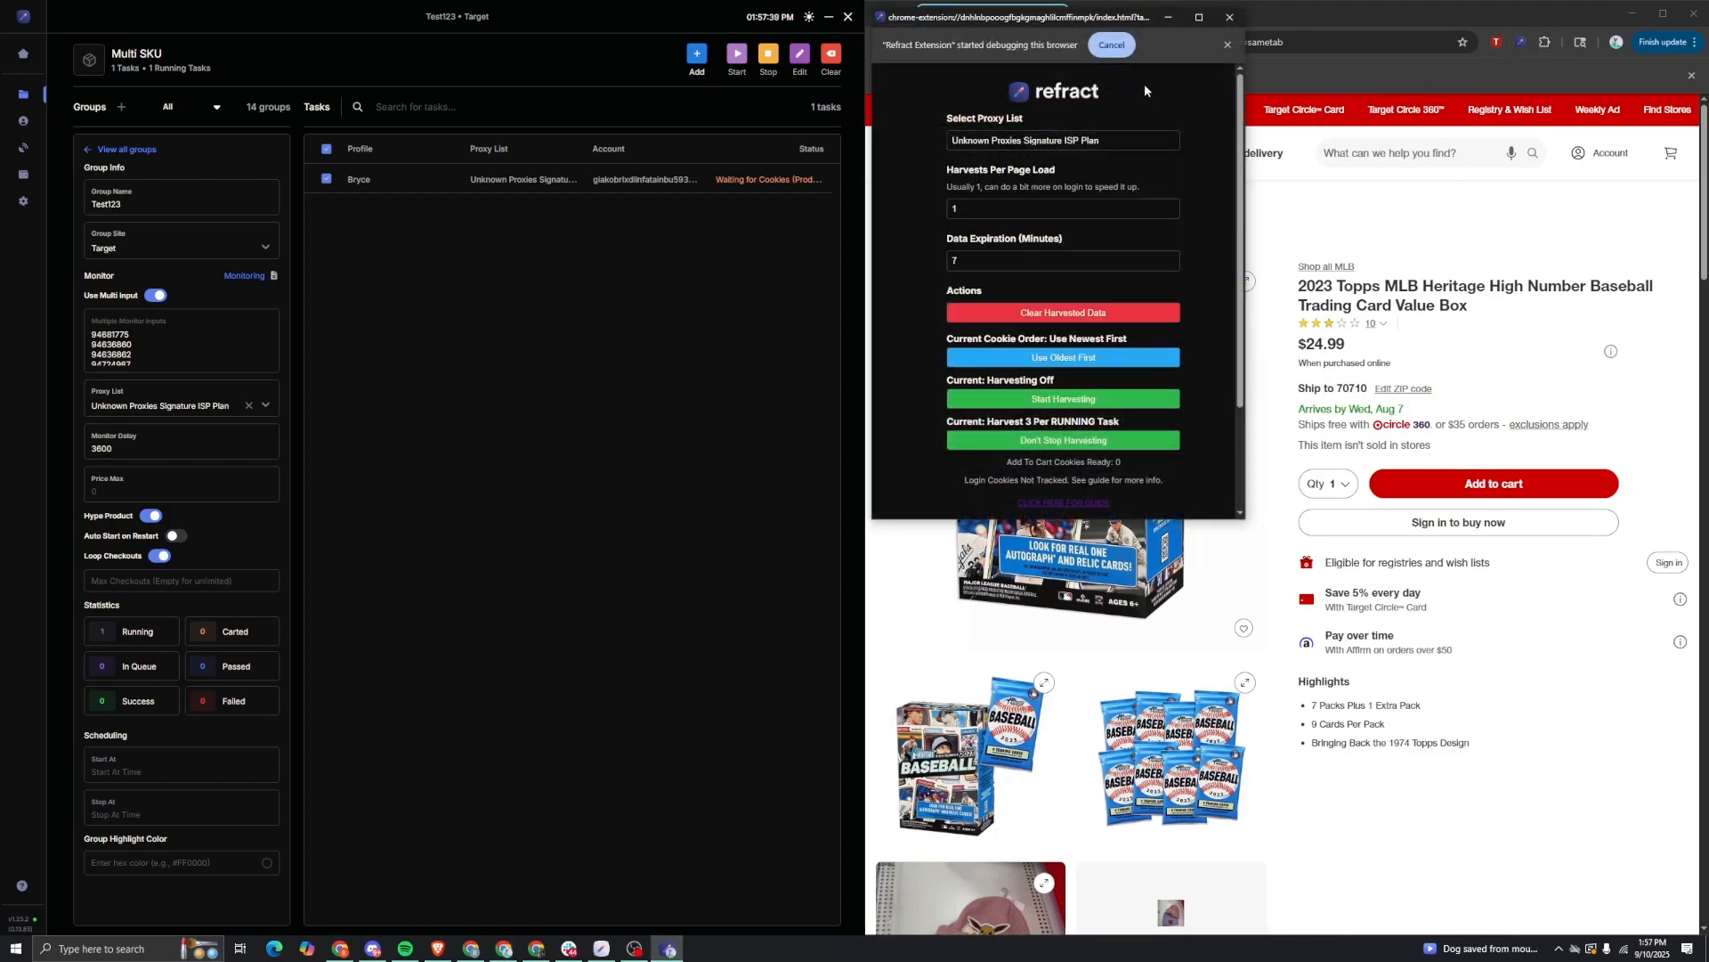
pyautogui.moveTo(1130, 18); pyautogui.dragTo(1567, 77)
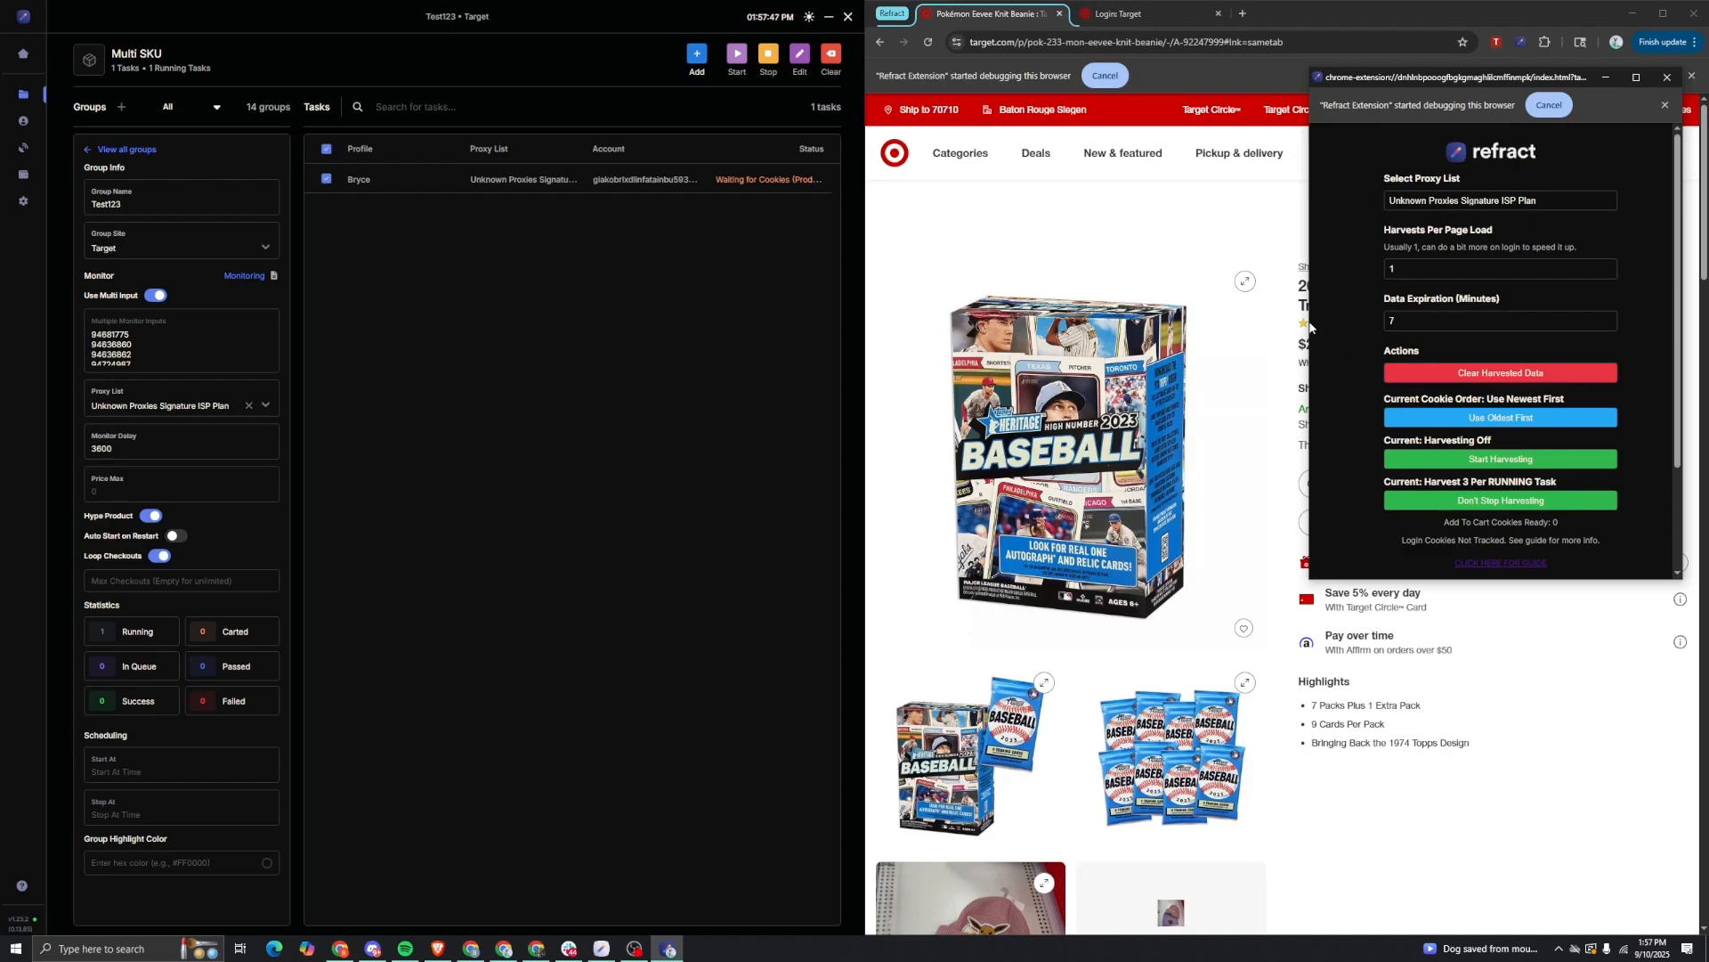
# Step: Harvest add-to-cart cookies on the Target product page, stop harvesting and close the Refract extension, and stop the running Test123 task
pyautogui.click(1519, 460)
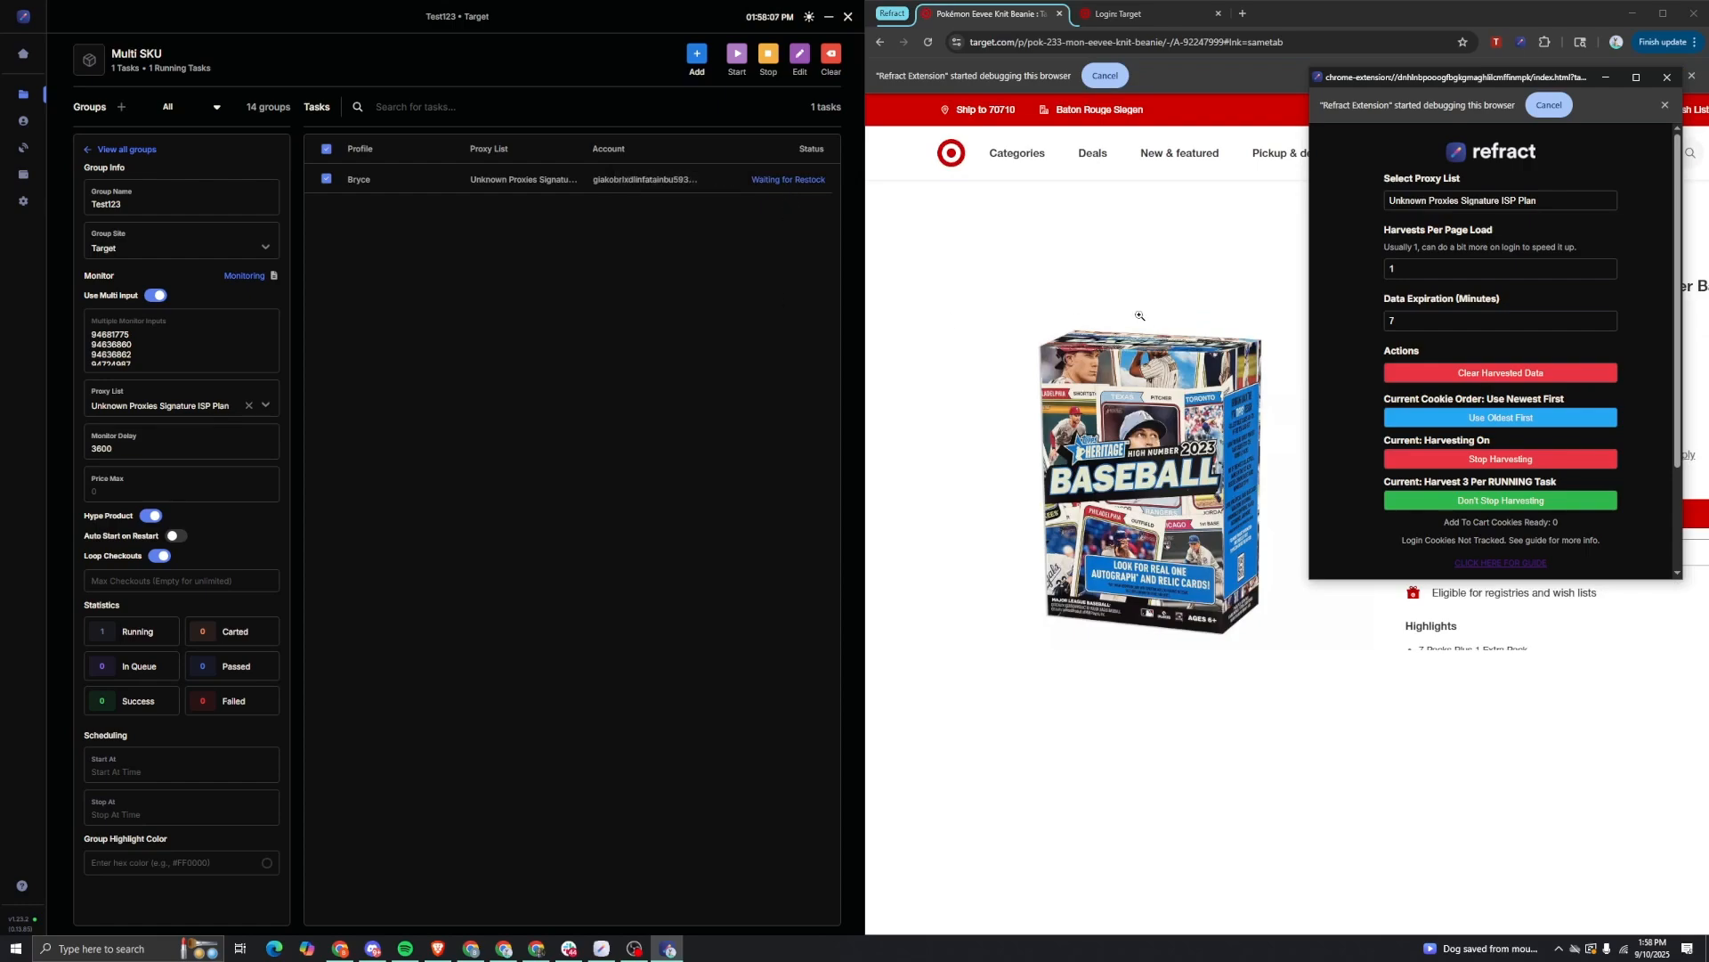
pyautogui.click(1531, 459)
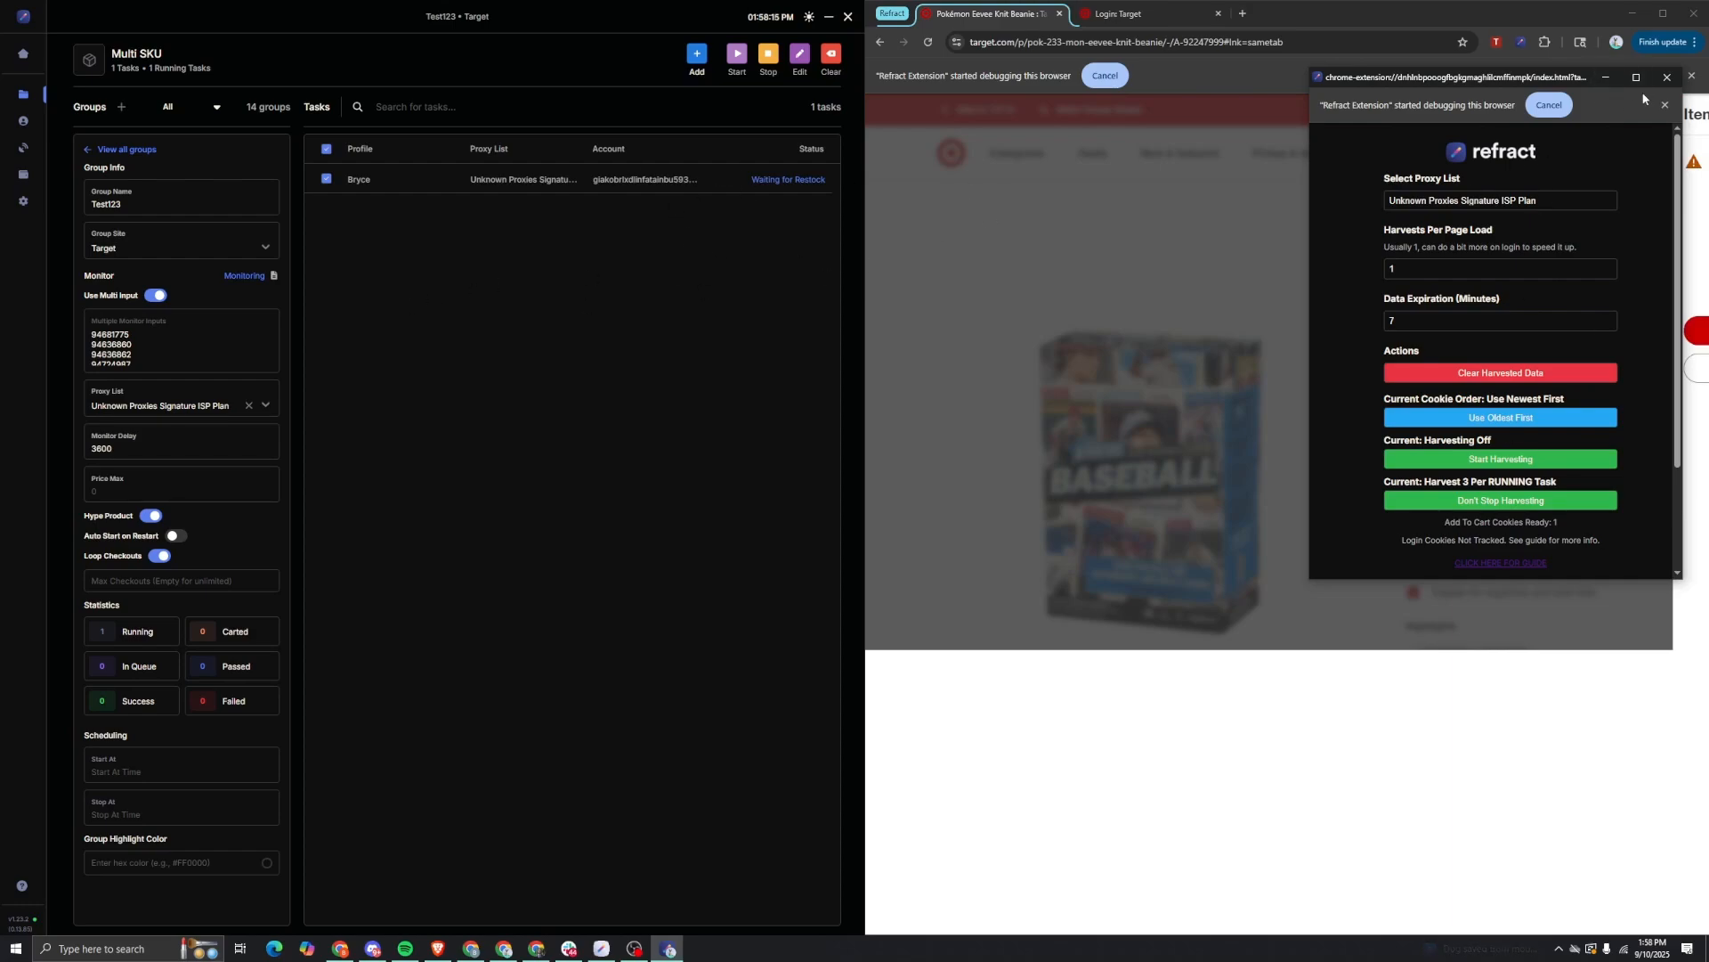
pyautogui.click(1667, 77)
pyautogui.click(1205, 176)
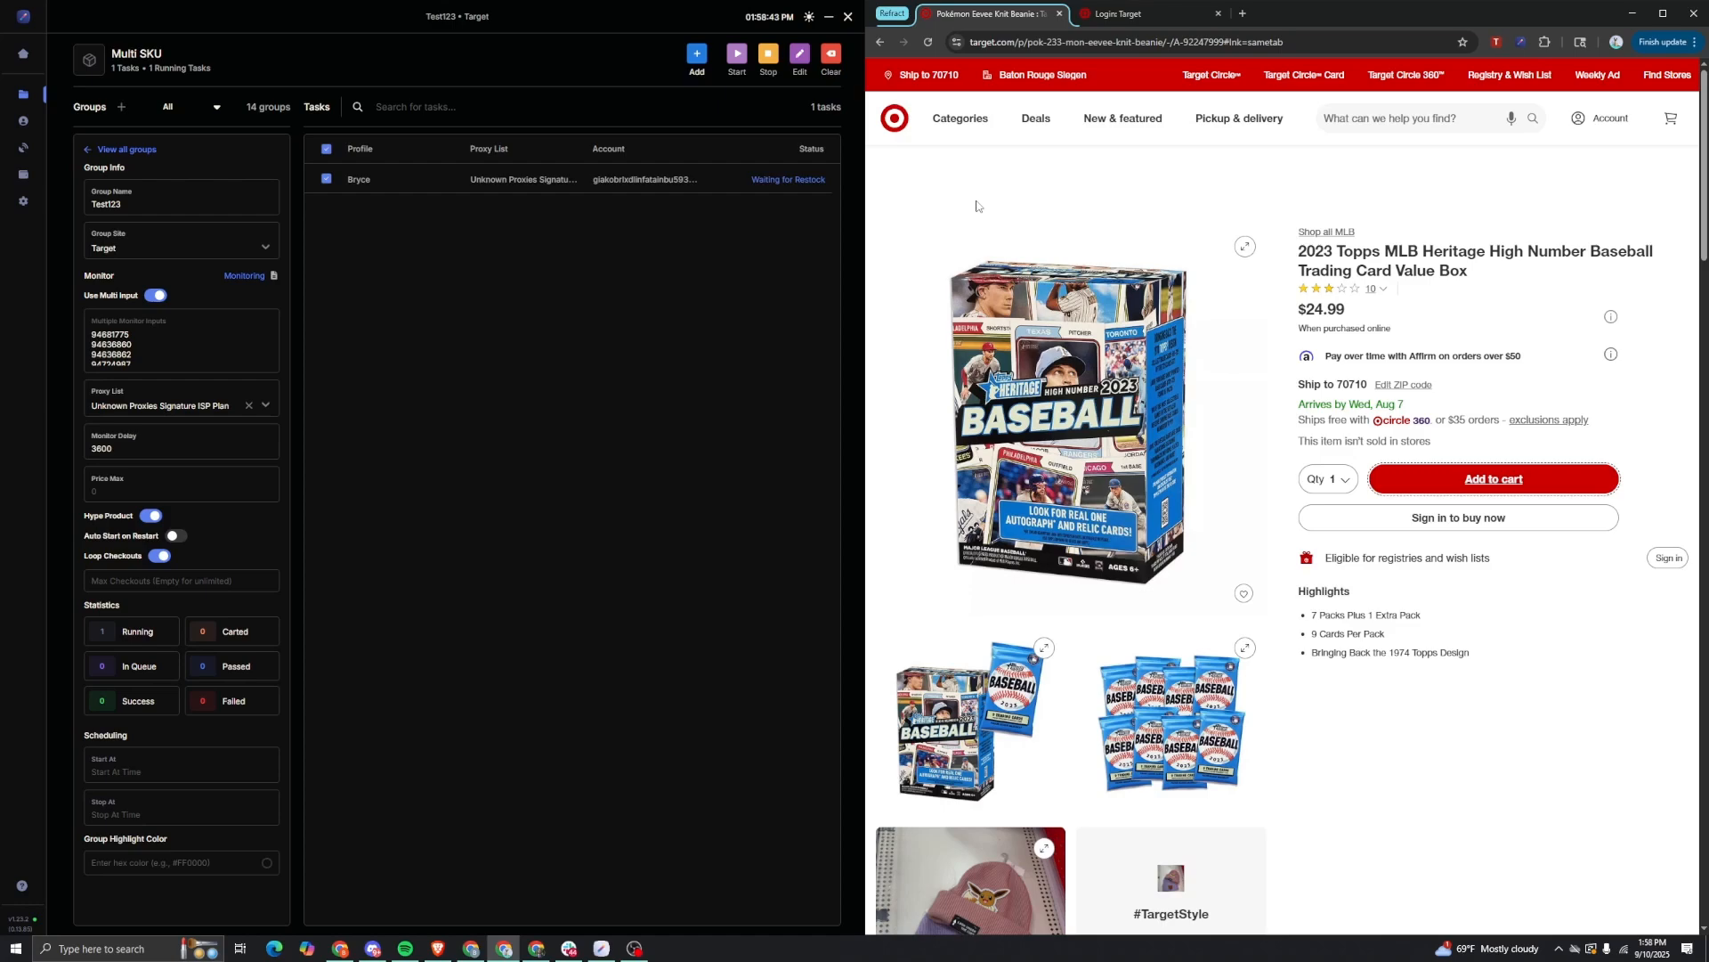
pyautogui.click(768, 55)
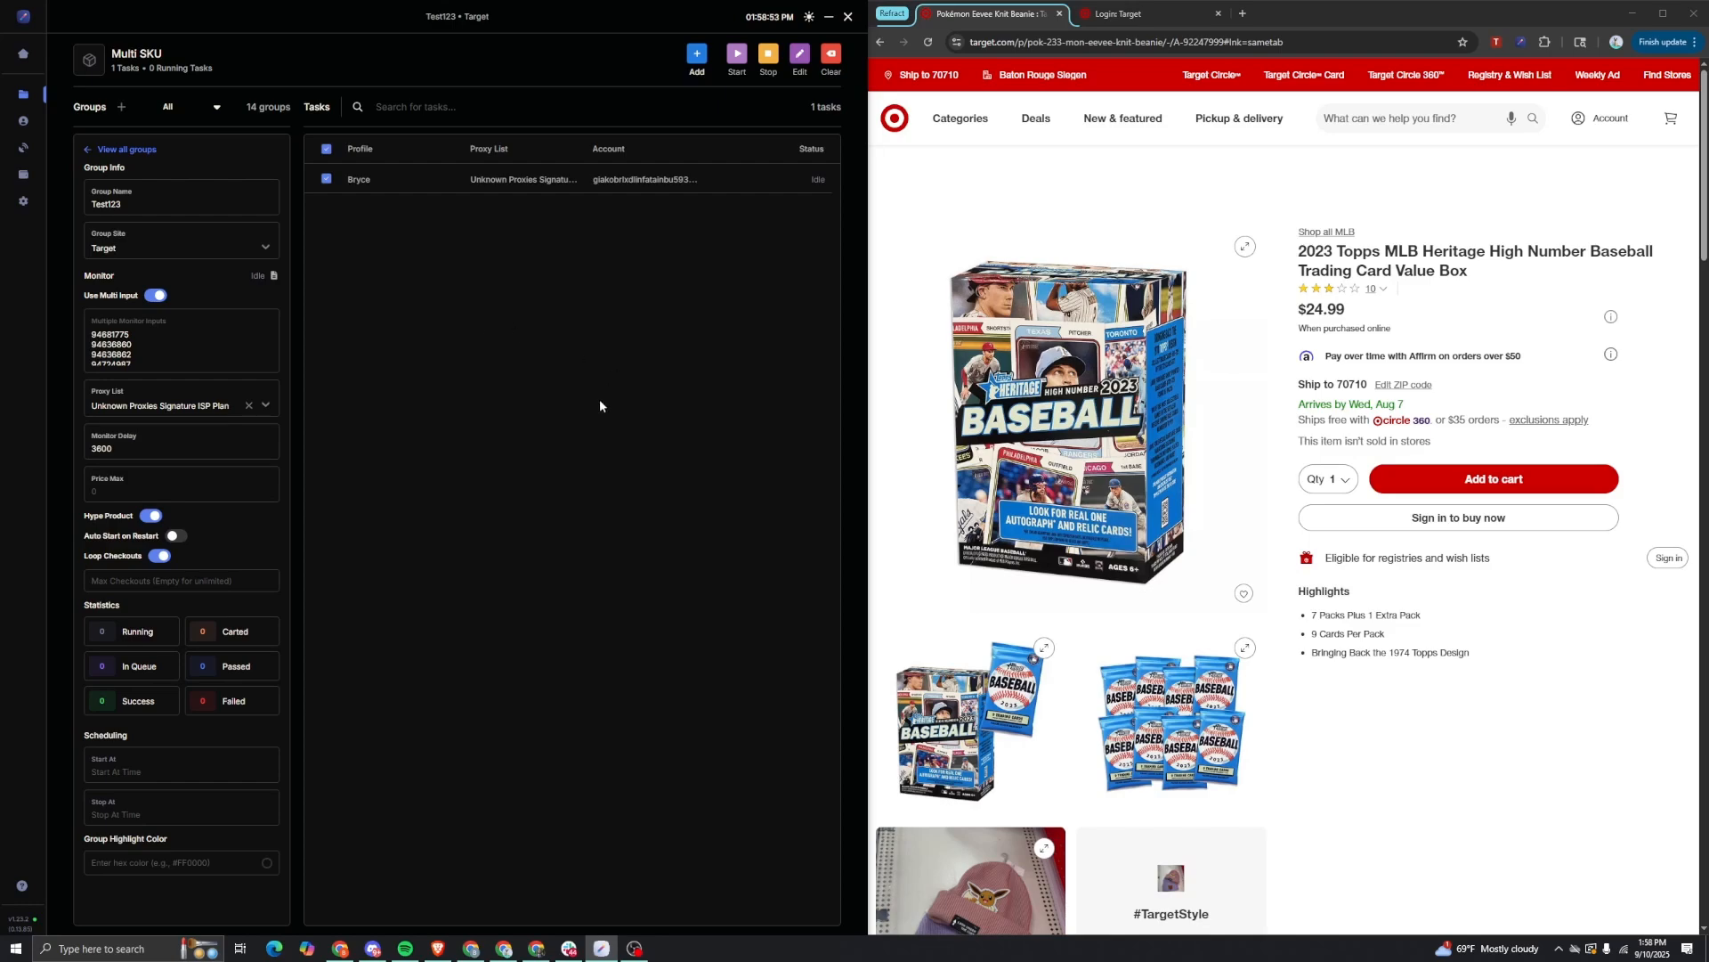
# Step: Switch to a new Microsoft Edge window, move it over the Target product page and load target.com in it
pyautogui.click(274, 948)
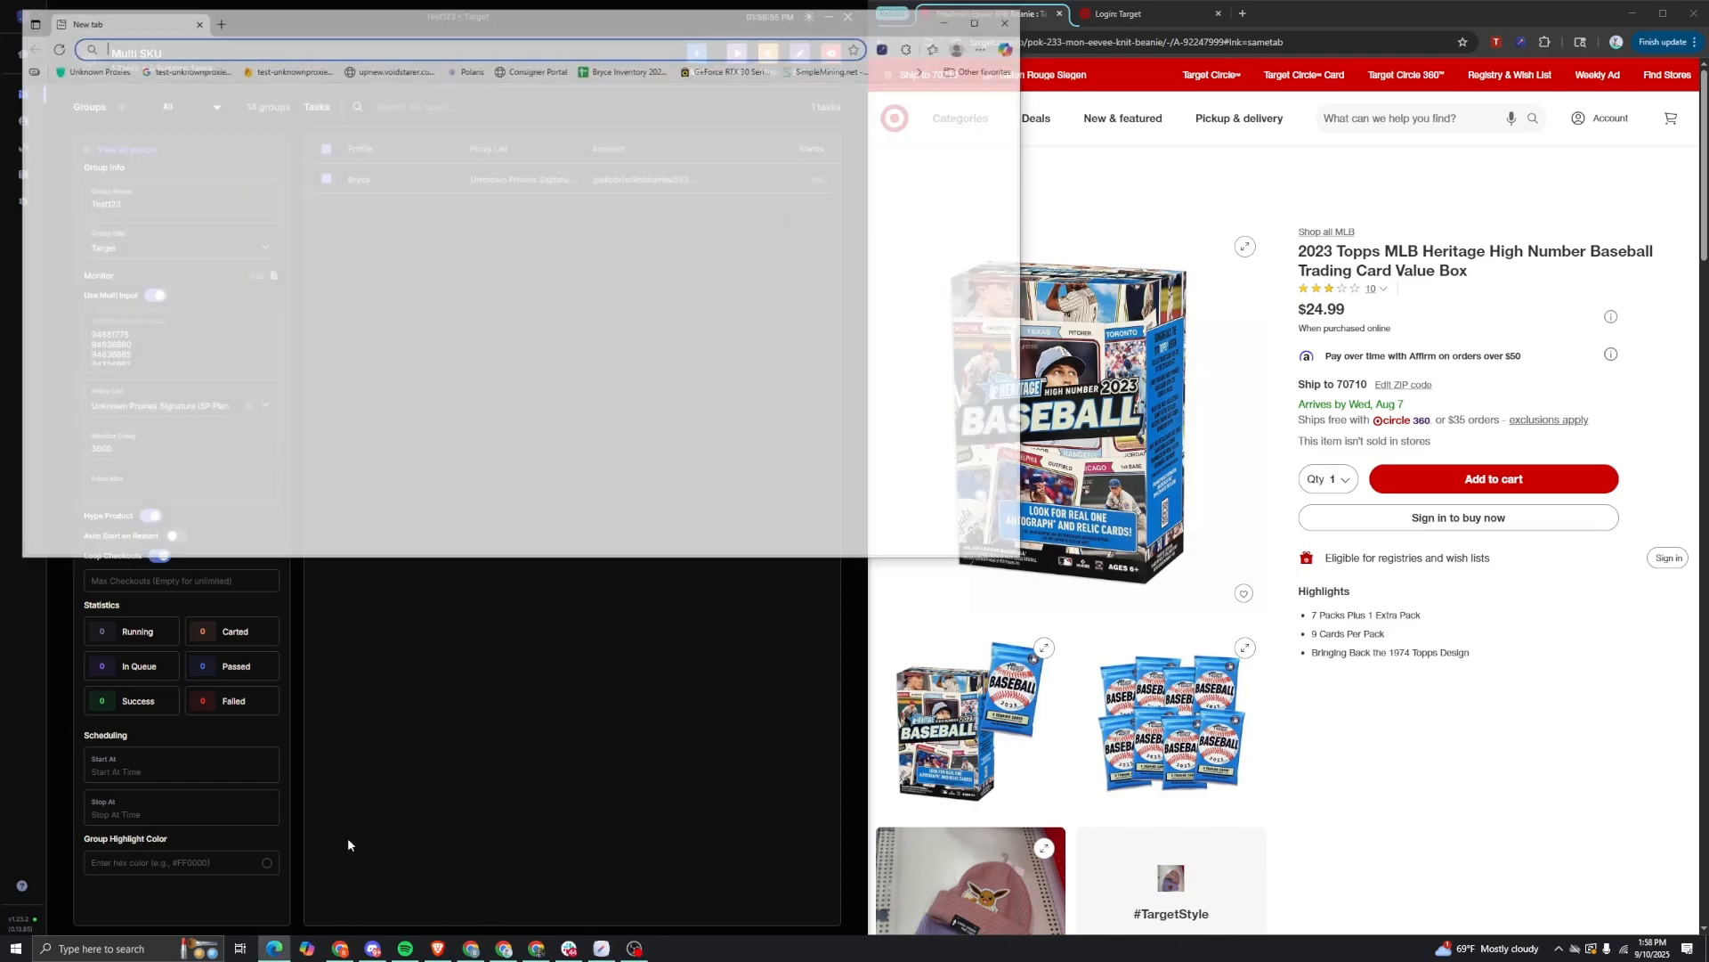
pyautogui.moveTo(592, 28); pyautogui.dragTo(1222, 112)
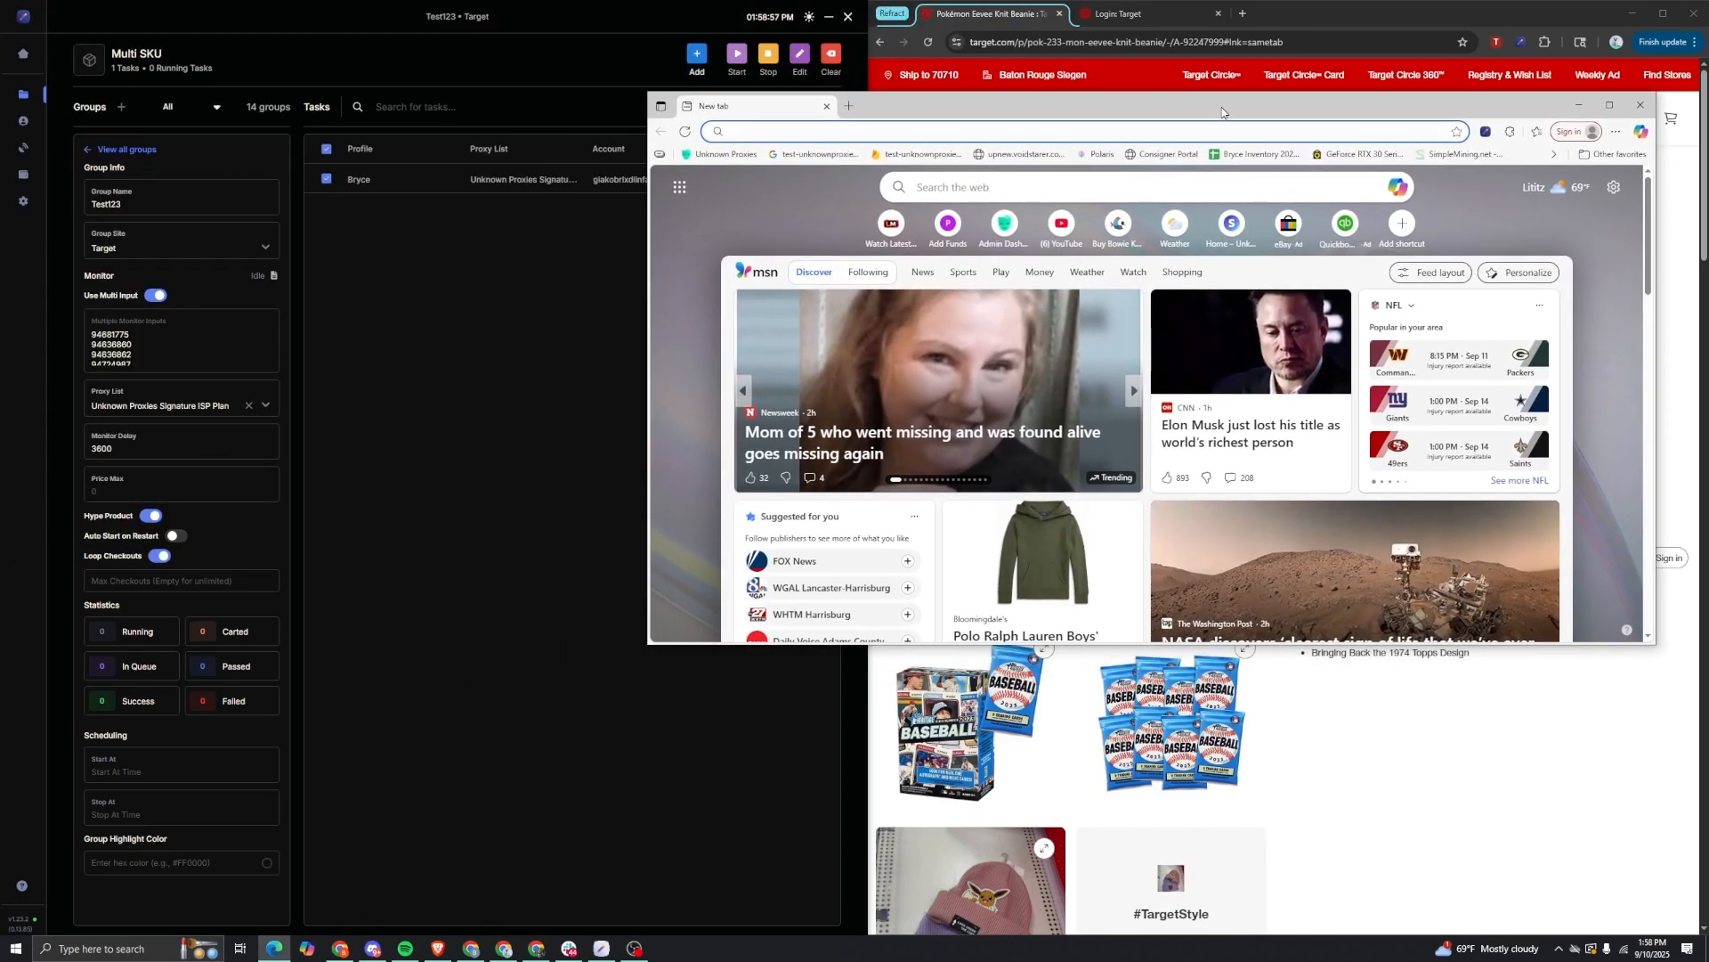
pyautogui.write('targ')
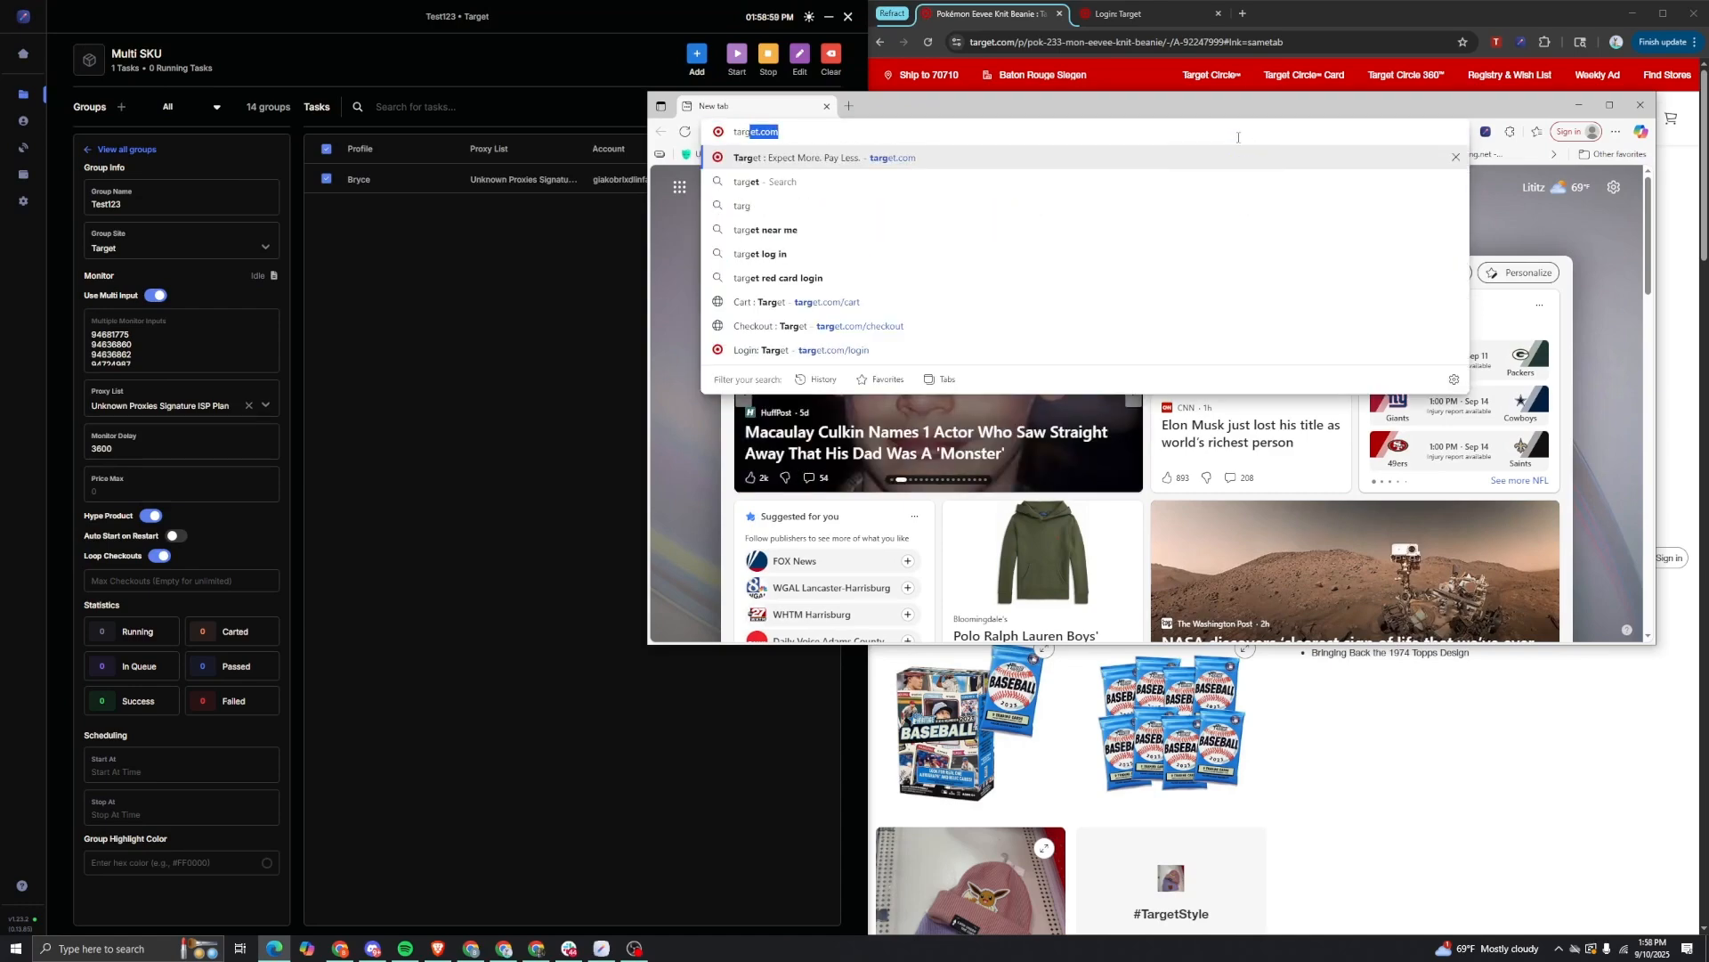
pyautogui.press('Return')
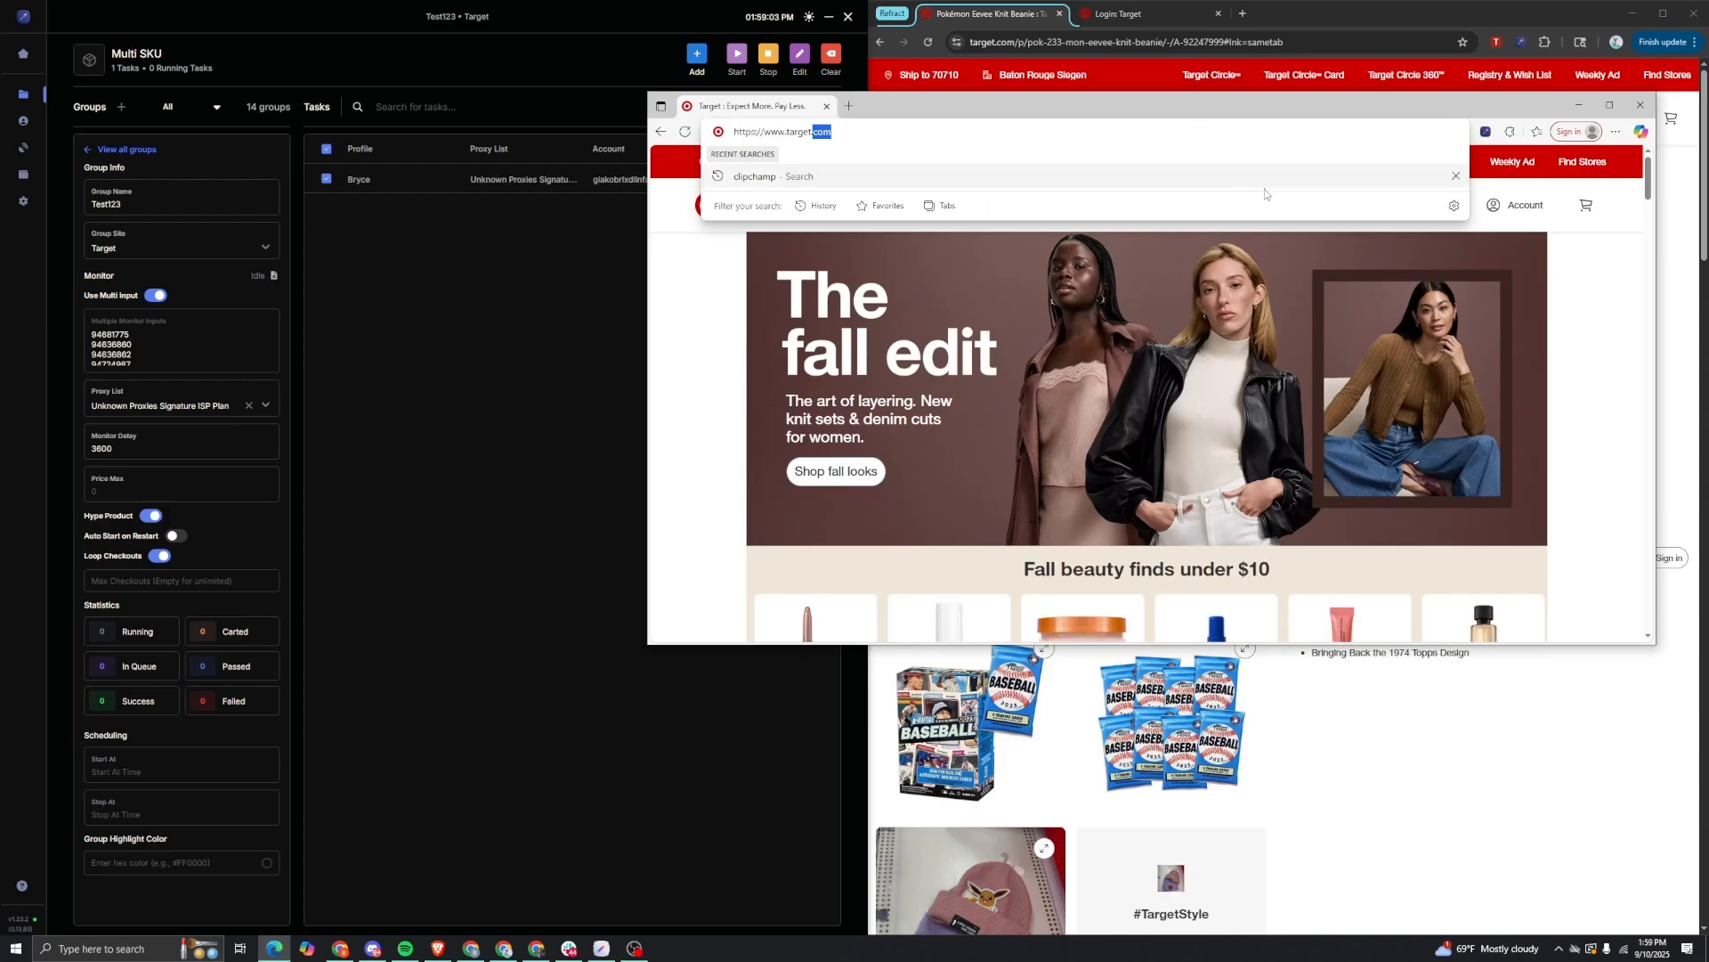
# Step: Set the Refract extension's proxy list in Edge to Local (No Proxy List), and close the extension and the Edge window
pyautogui.click(1485, 131)
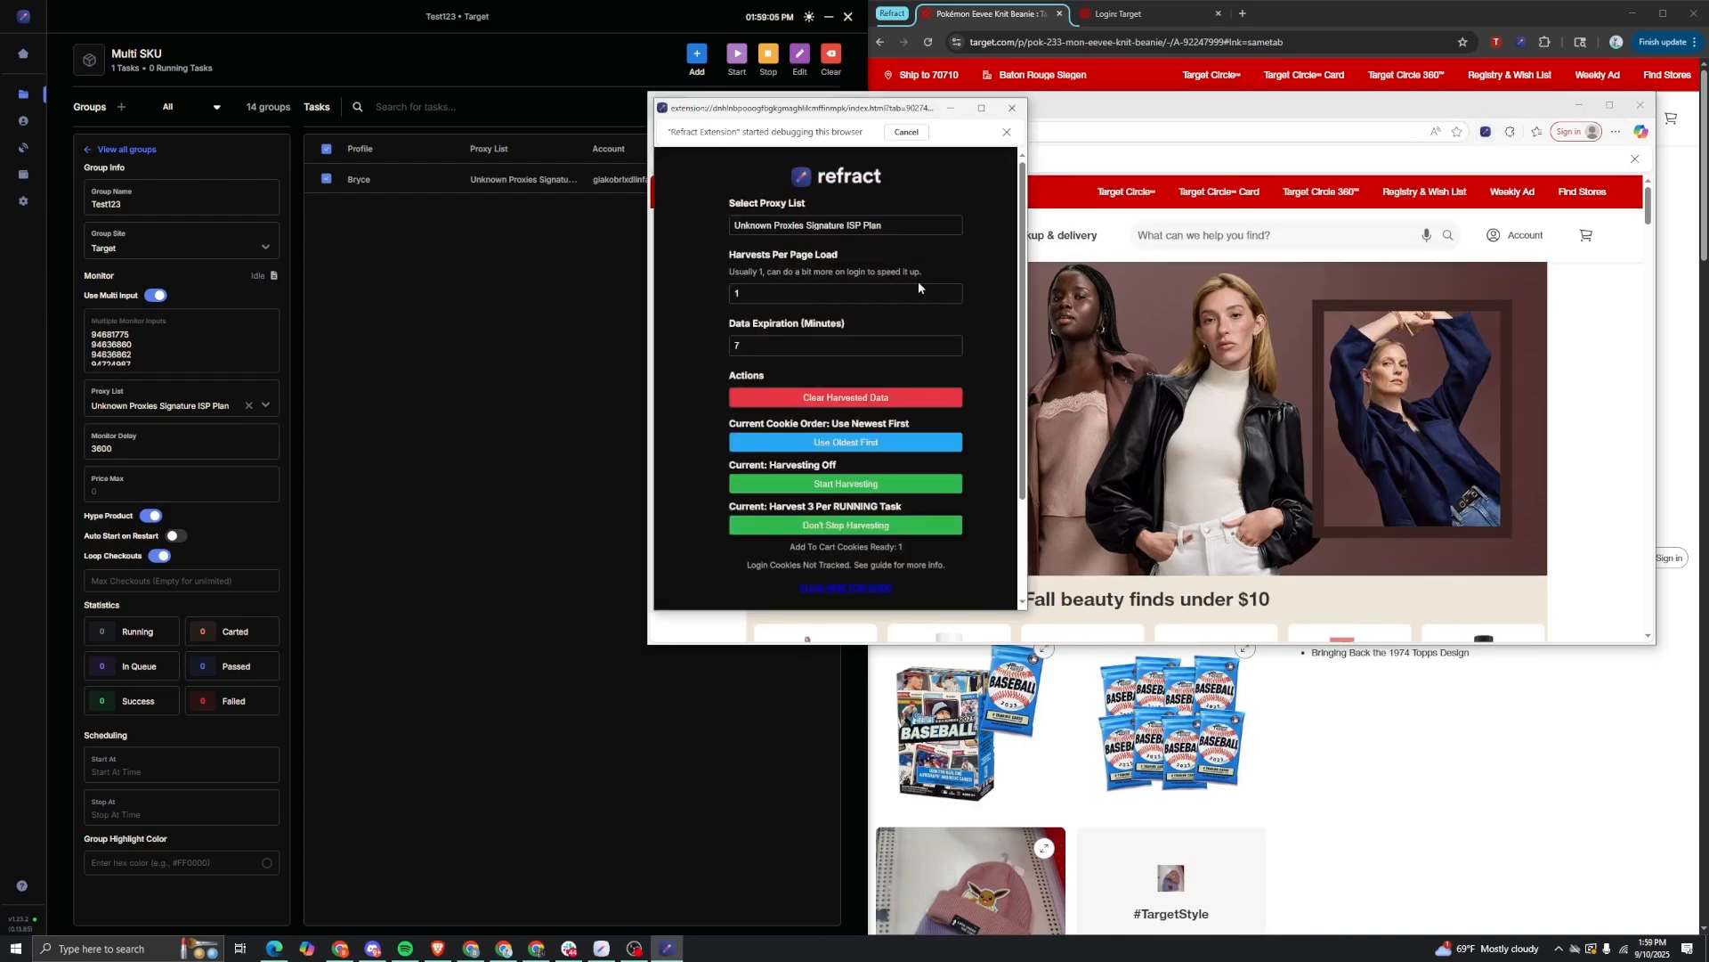
pyautogui.click(860, 226)
pyautogui.click(801, 239)
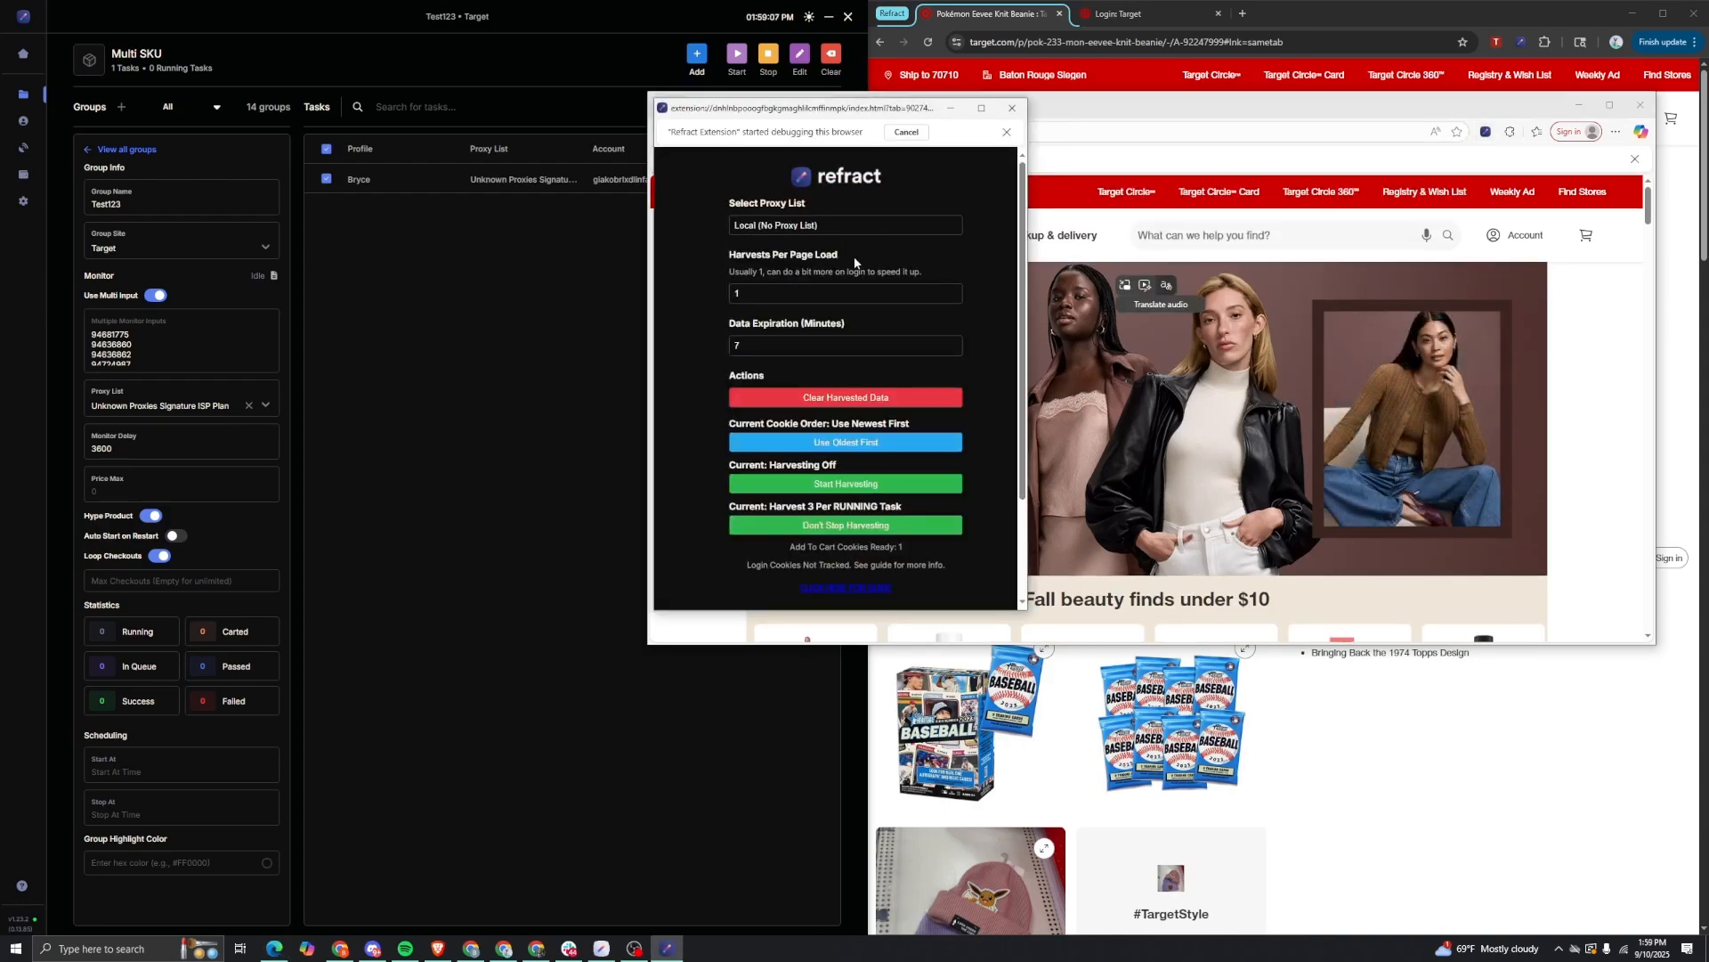
pyautogui.click(1011, 107)
pyautogui.click(1641, 105)
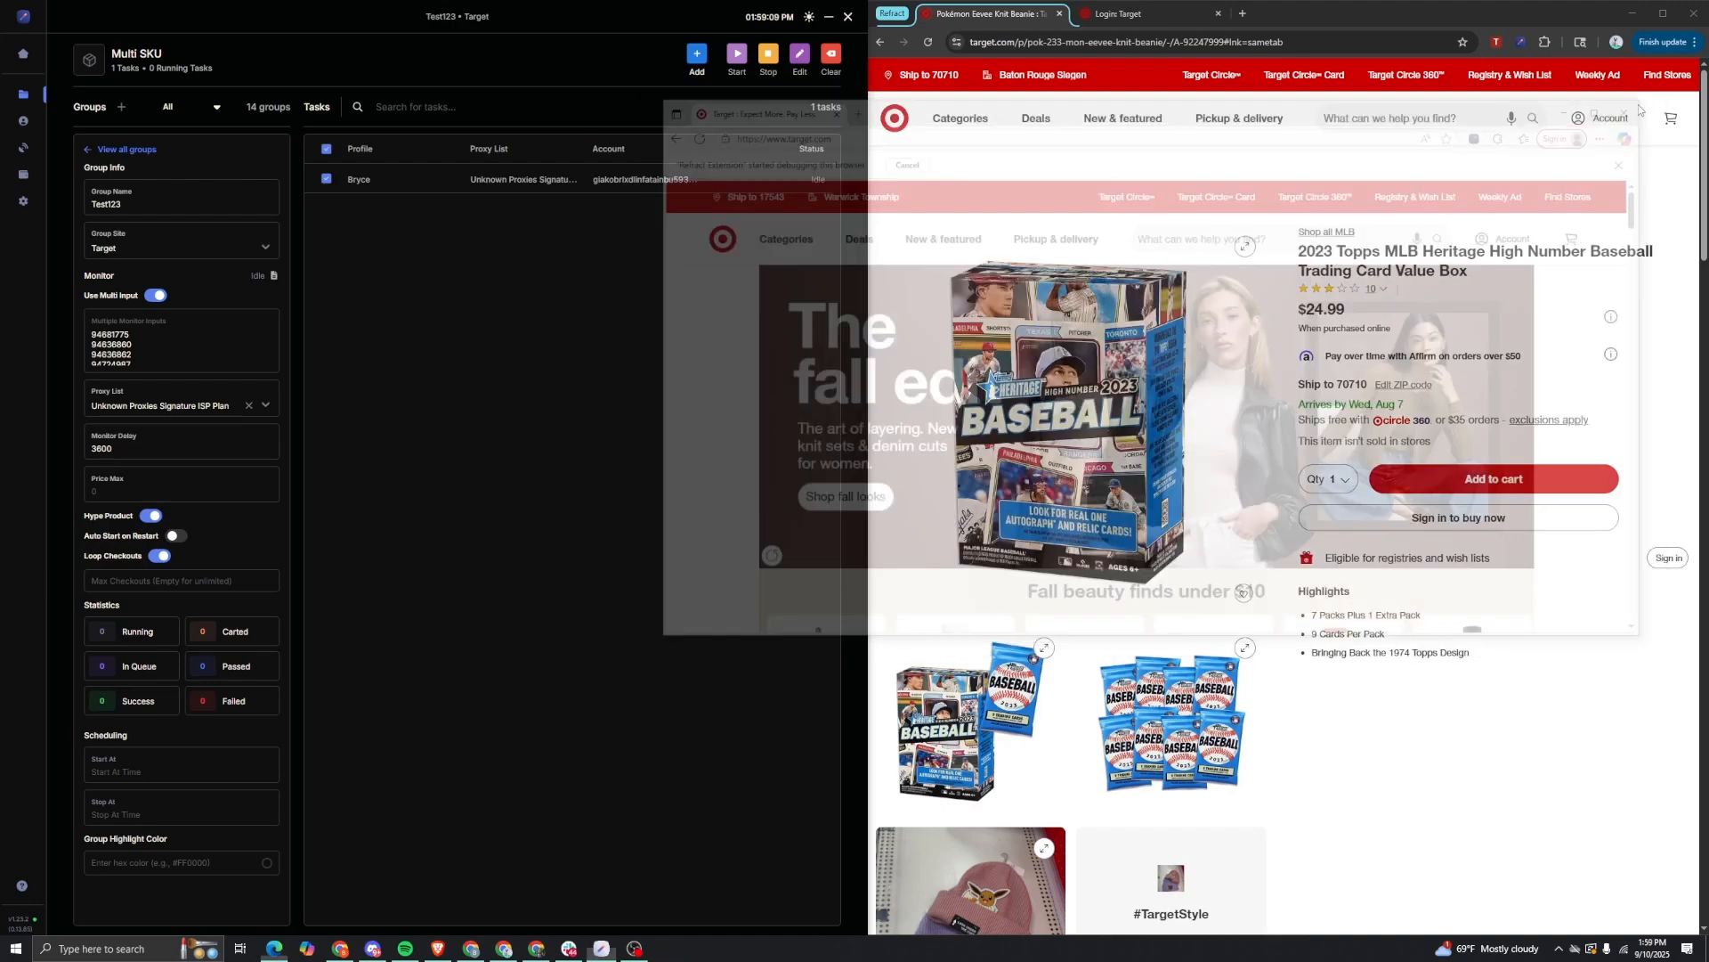